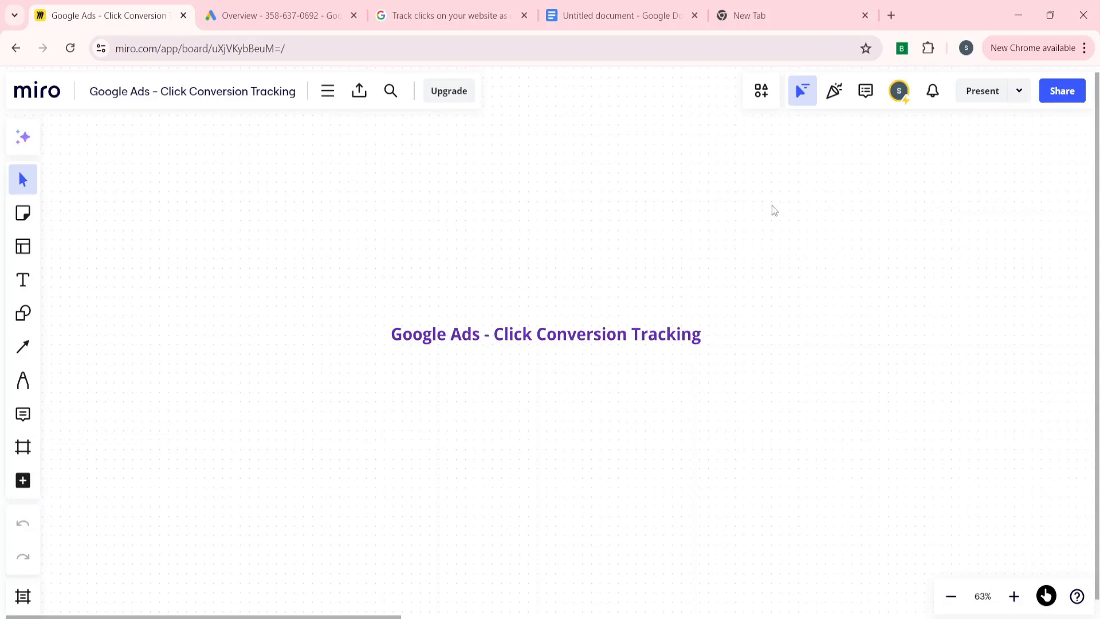
# Step: Expand the Event Snippet branch of the Codes for Tracking mind map to review its event types
pyautogui.hscroll(10, 784, 217)
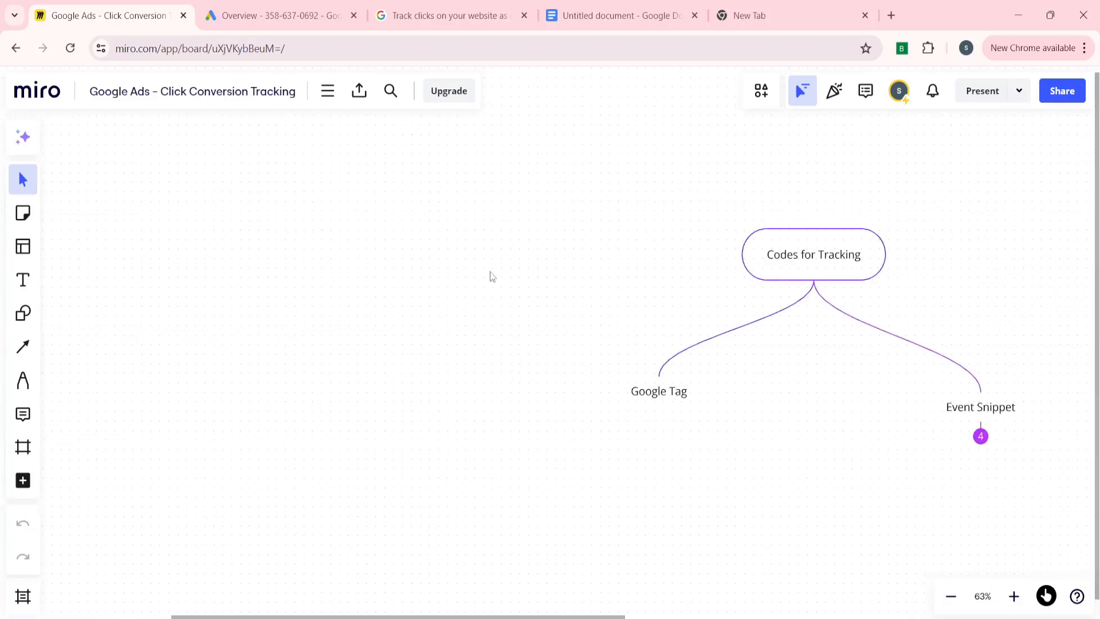
pyautogui.hscroll(1, 473, 284)
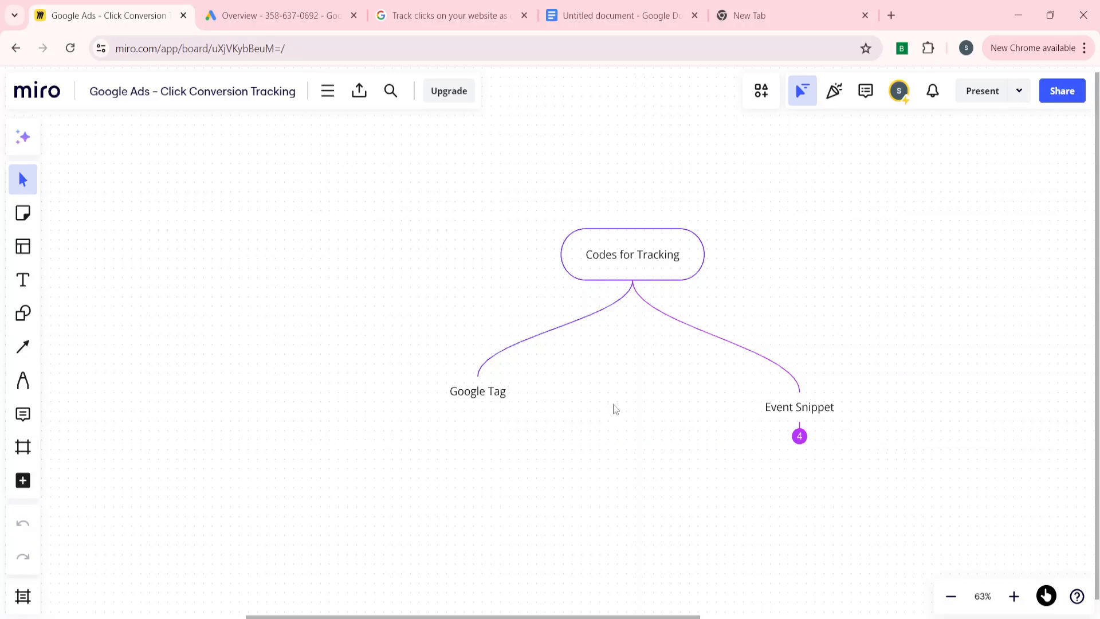
pyautogui.scroll(-1, 613, 405)
pyautogui.click(804, 427)
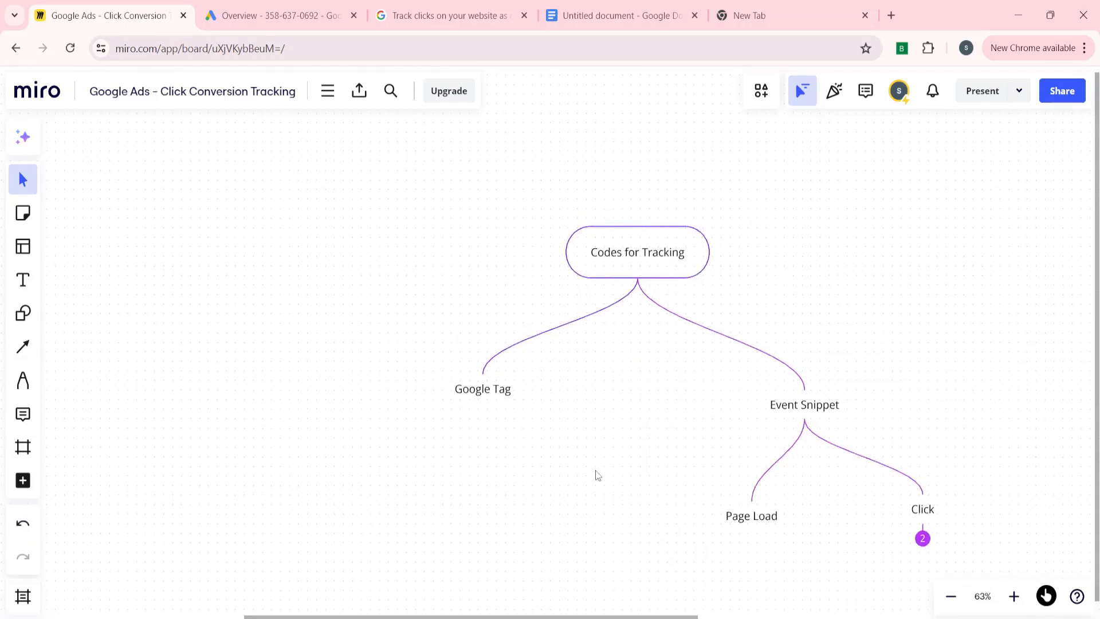
pyautogui.hscroll(3, 596, 474)
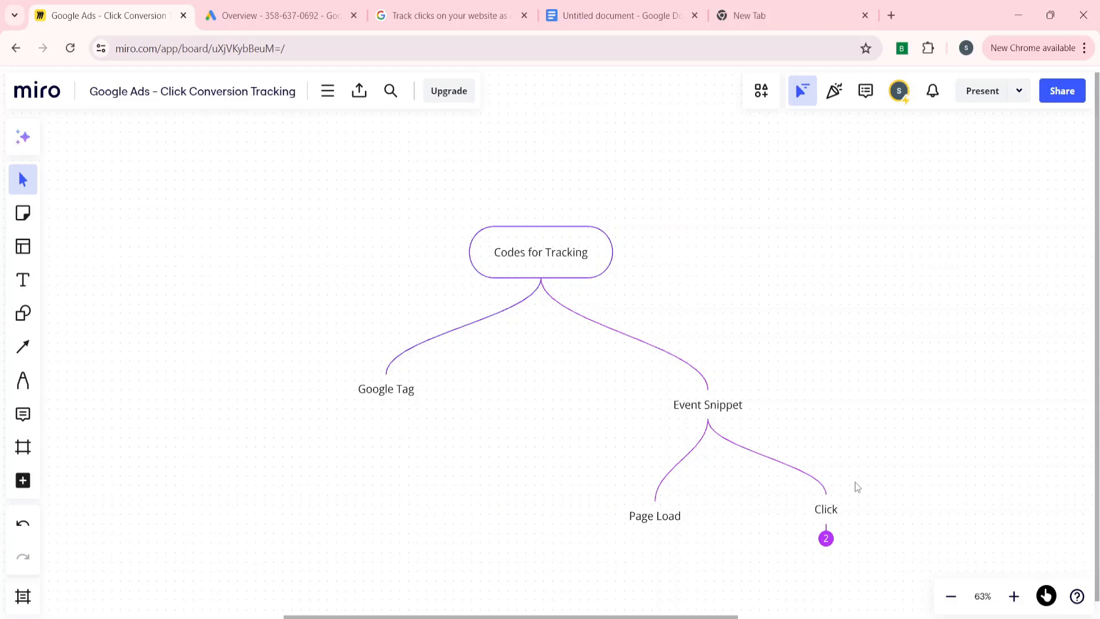
# Step: Expand the Click branch under Event Snippet and review its Link and Button nodes alongside the Google Tag node
pyautogui.hscroll(2, 751, 415)
pyautogui.scroll(-1, 751, 414)
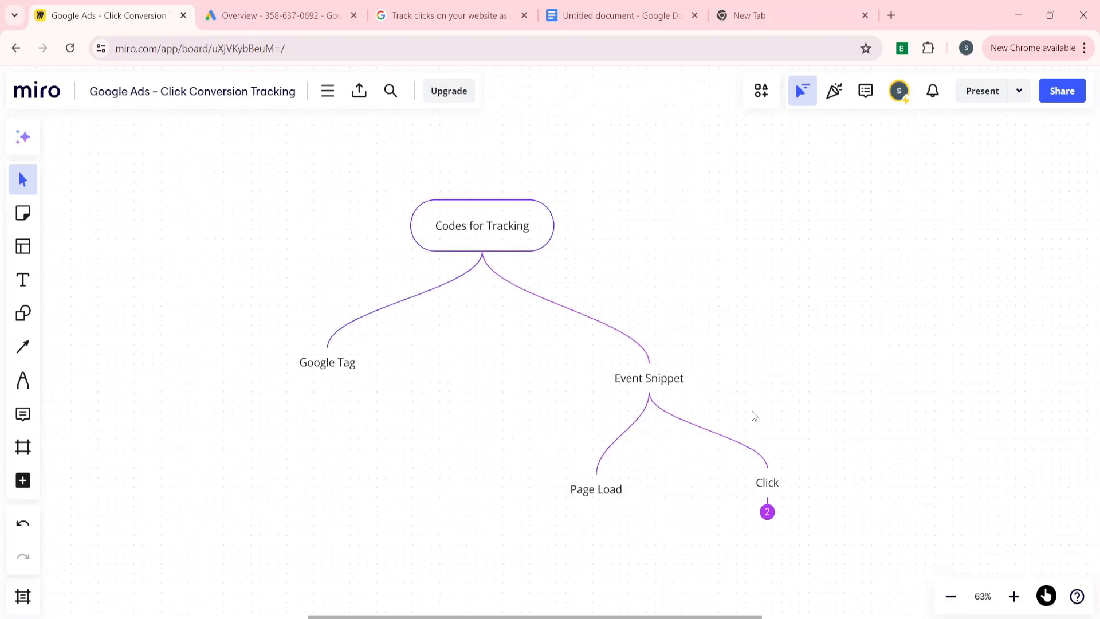
pyautogui.hscroll(-1, 857, 377)
pyautogui.scroll(-1, 857, 378)
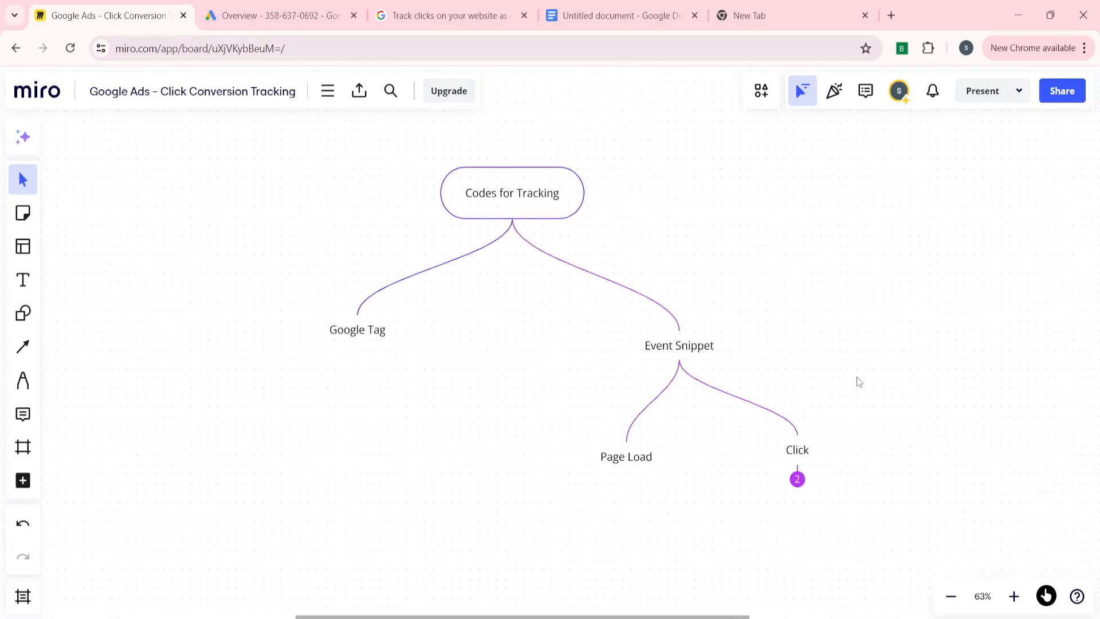
pyautogui.click(797, 480)
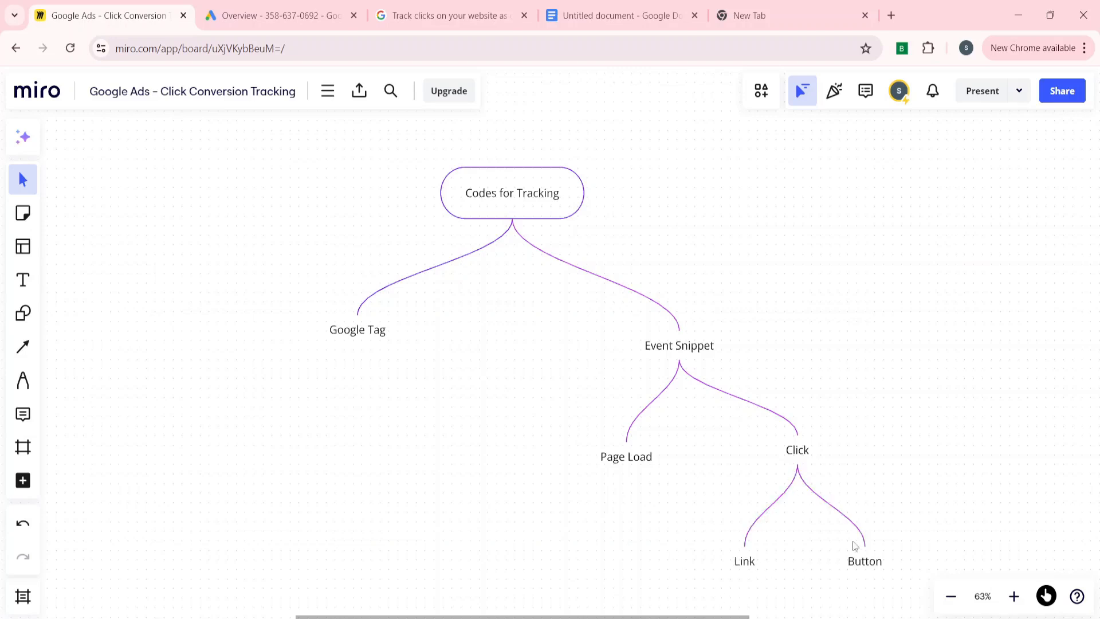
pyautogui.moveTo(744, 571)
pyautogui.moveTo(848, 564)
pyautogui.moveTo(364, 369)
pyautogui.scroll(1, 382, 377)
pyautogui.scroll(-1, 382, 377)
pyautogui.hscroll(-1, 382, 377)
pyautogui.scroll(-1, 382, 380)
pyautogui.hscroll(-1, 383, 381)
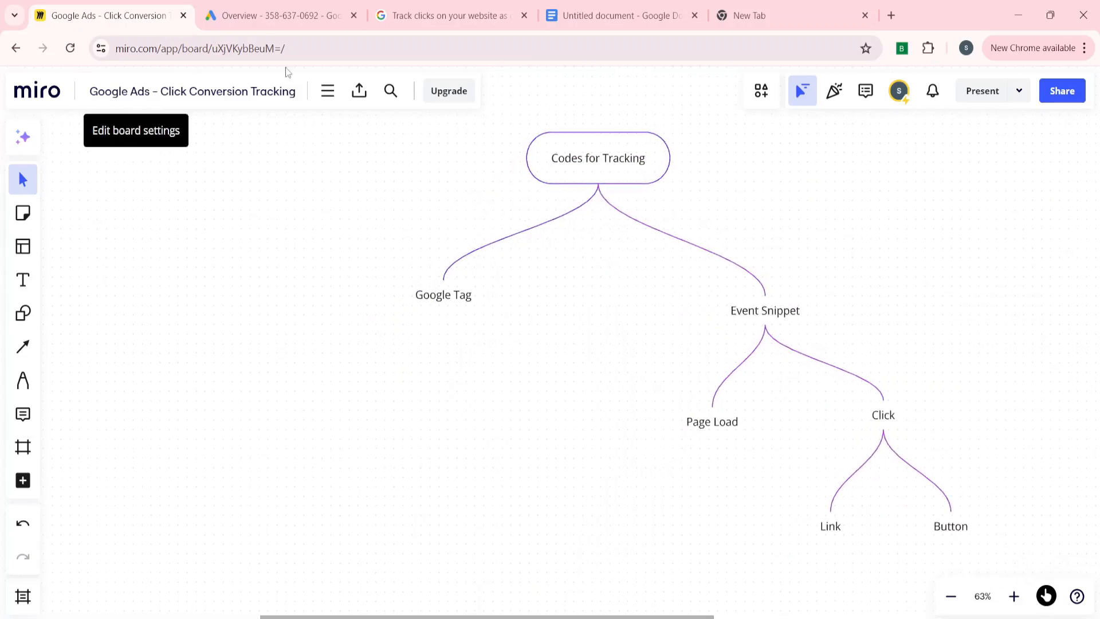
# Step: Switch to Google Ads and start a new conversion action under Goals that tracks actions on a website
pyautogui.click(258, 4)
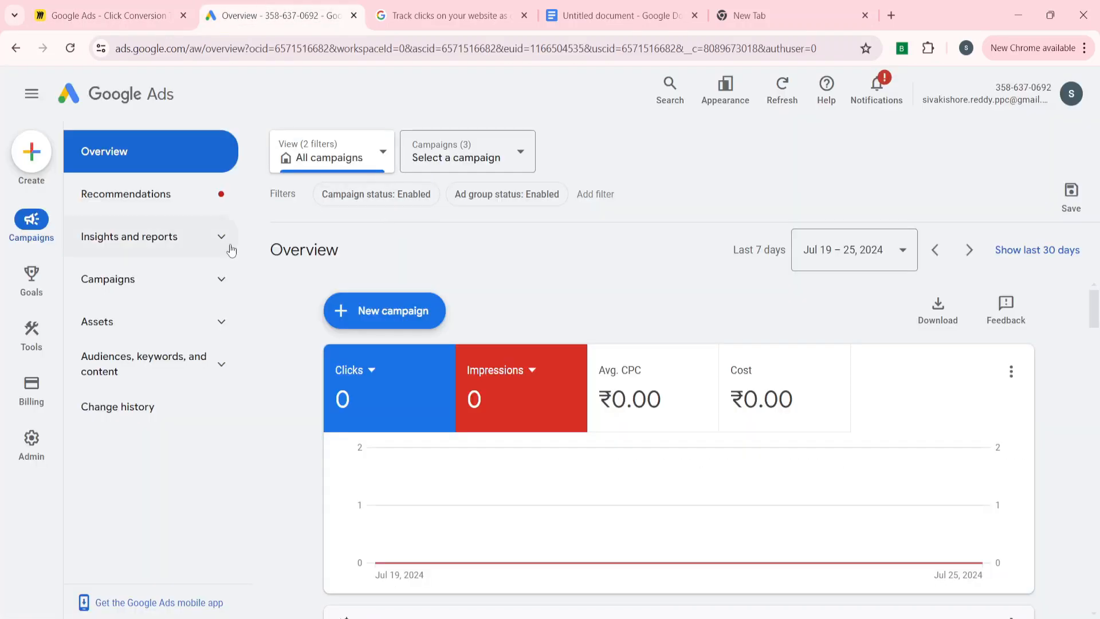
pyautogui.click(134, 285)
pyautogui.click(27, 285)
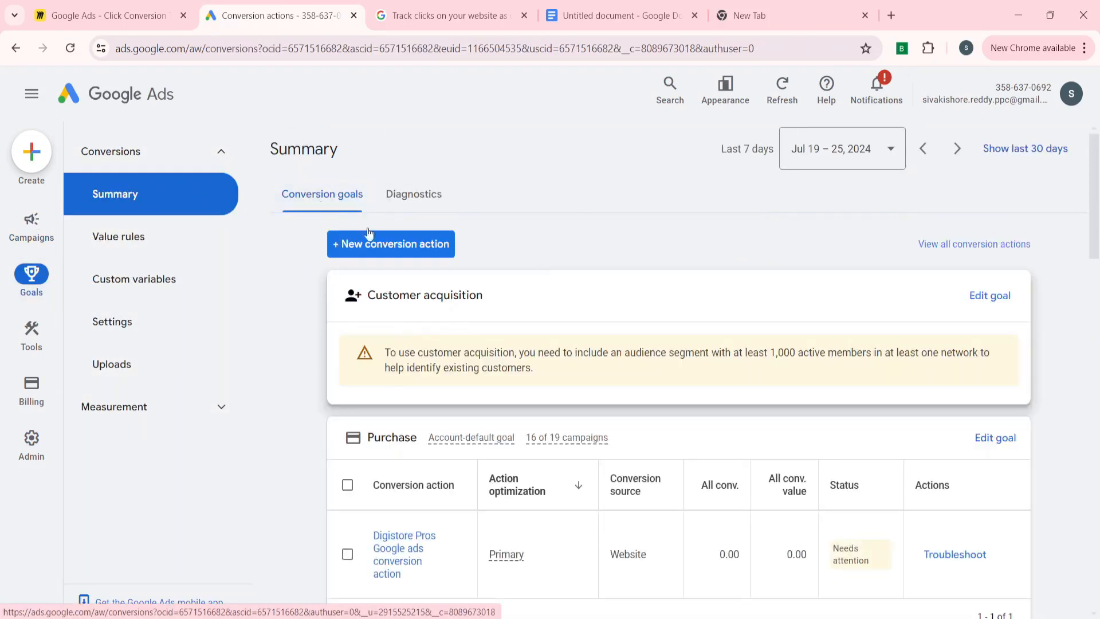
pyautogui.click(377, 244)
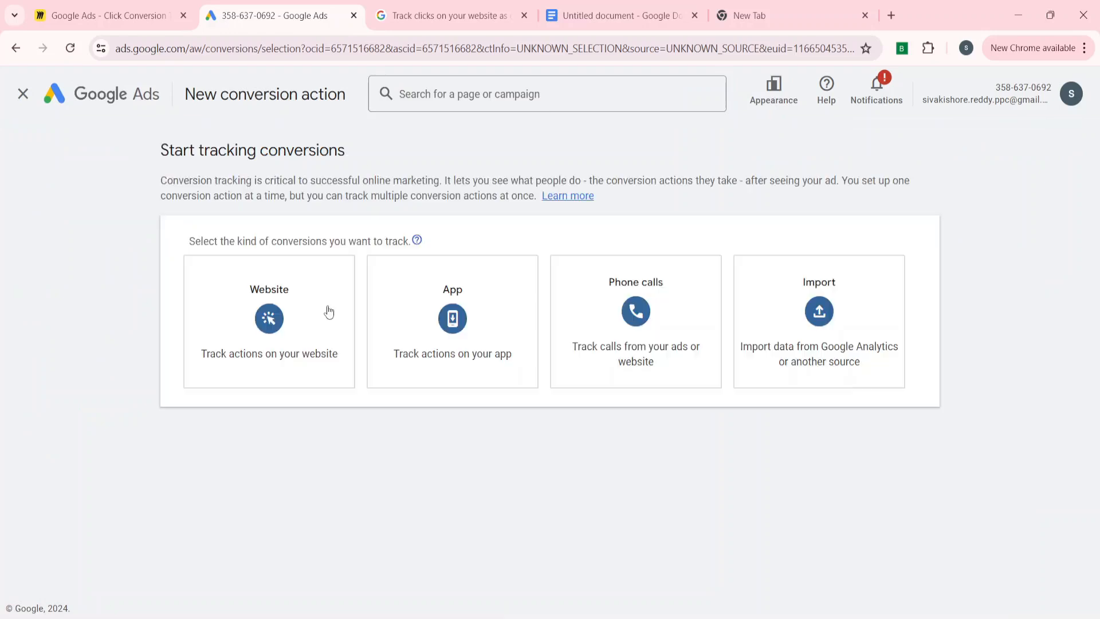
pyautogui.click(233, 314)
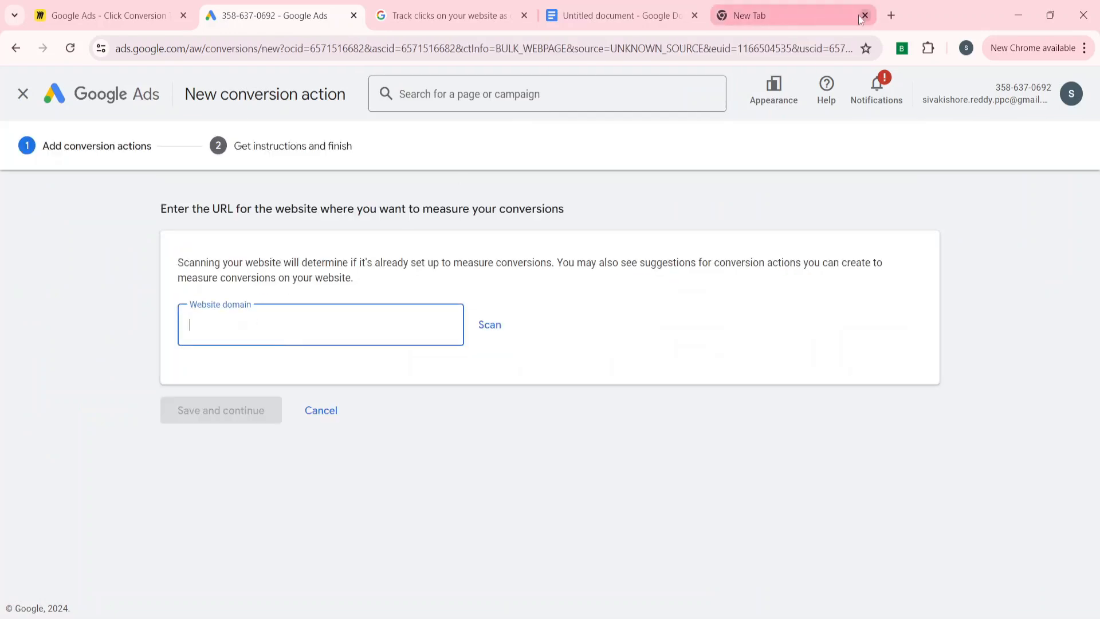
# Step: Find the Paid Media Varsity website by searching Google for "paid media varsity" and copy its home page address
pyautogui.click(778, 18)
pyautogui.click(476, 319)
pyautogui.click(412, 378)
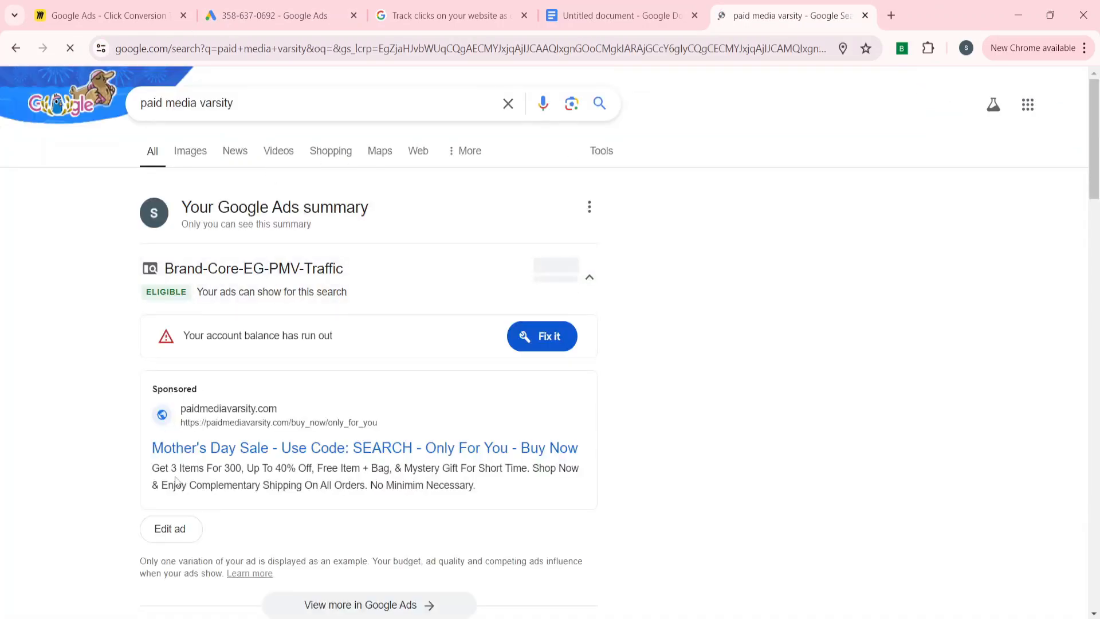
pyautogui.scroll(-7, 176, 481)
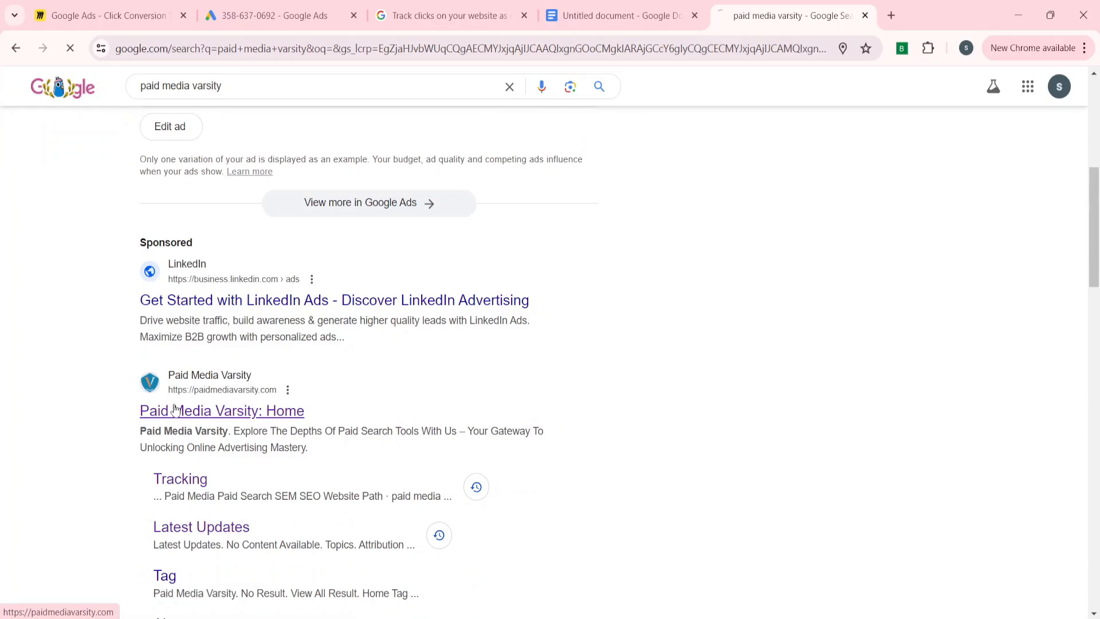
pyautogui.click(146, 49)
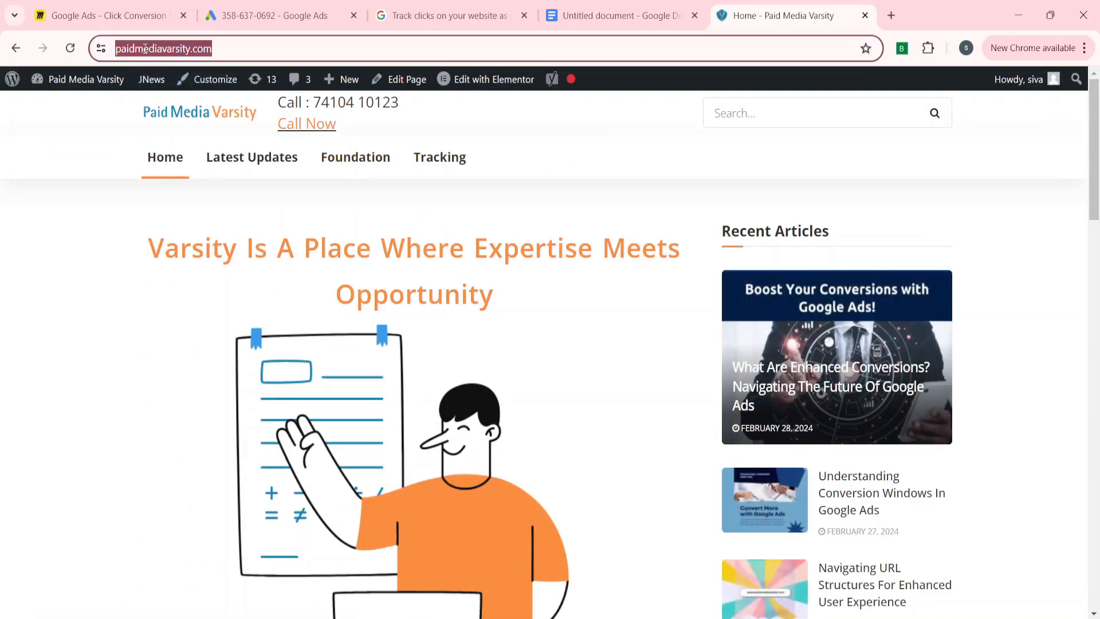
pyautogui.hotkey('ctrl', 'c')
pyautogui.click(249, 9)
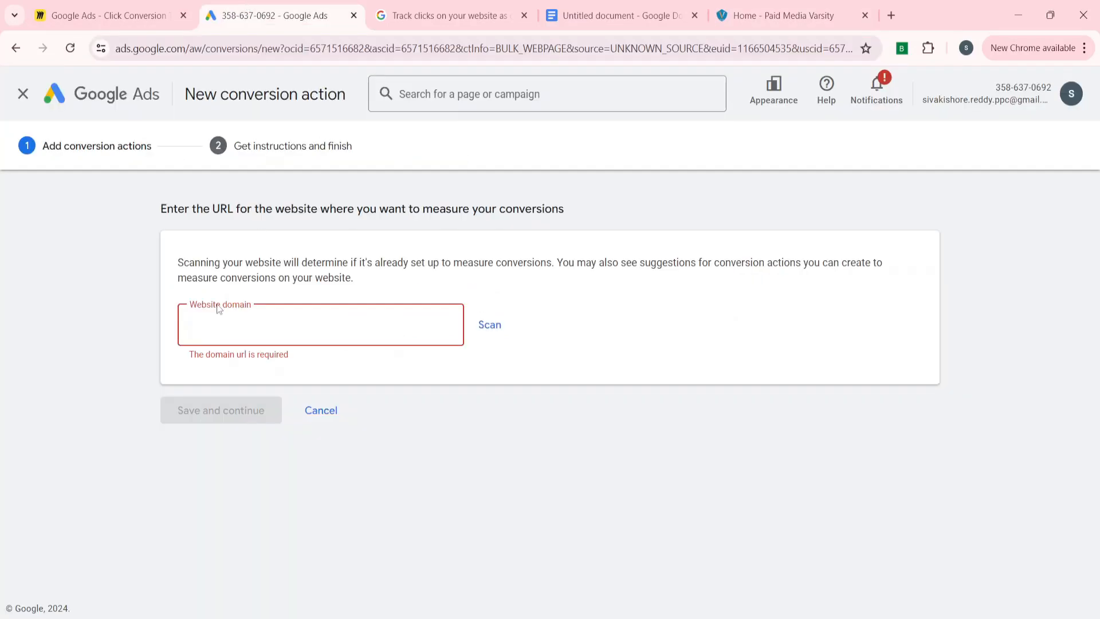
pyautogui.hotkey('ctrl', 'v')
pyautogui.click(488, 324)
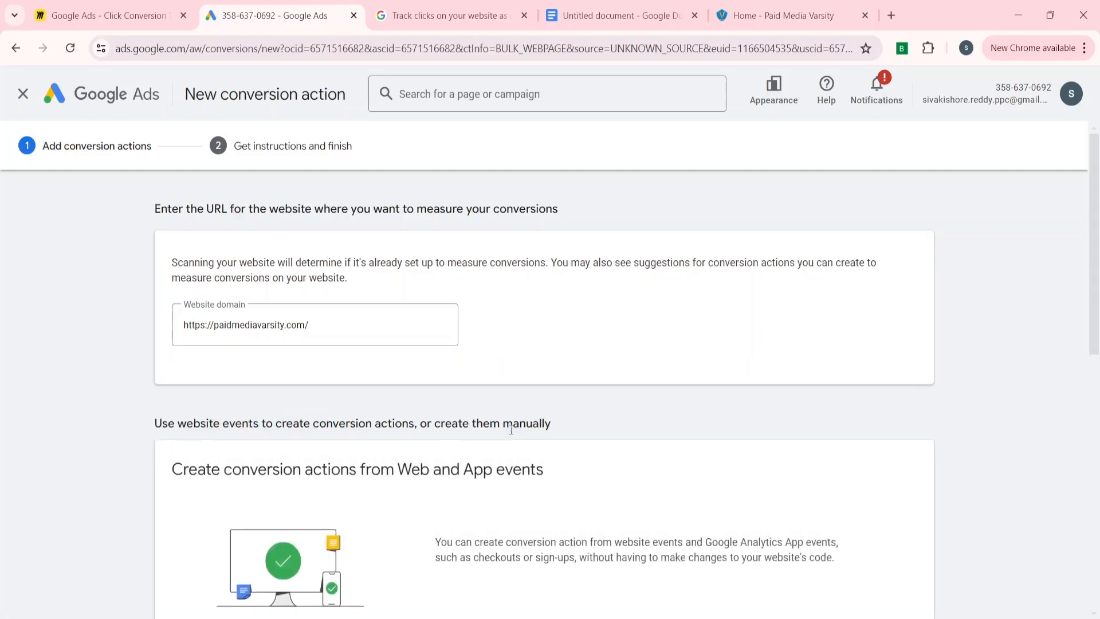
pyautogui.scroll(-10, 307, 458)
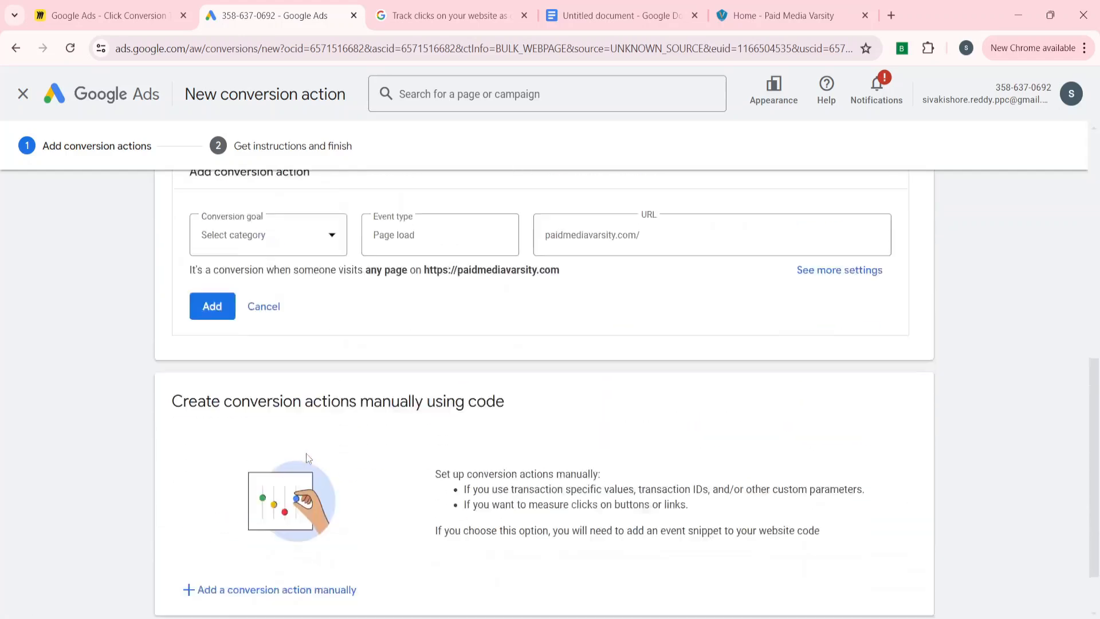
pyautogui.click(209, 519)
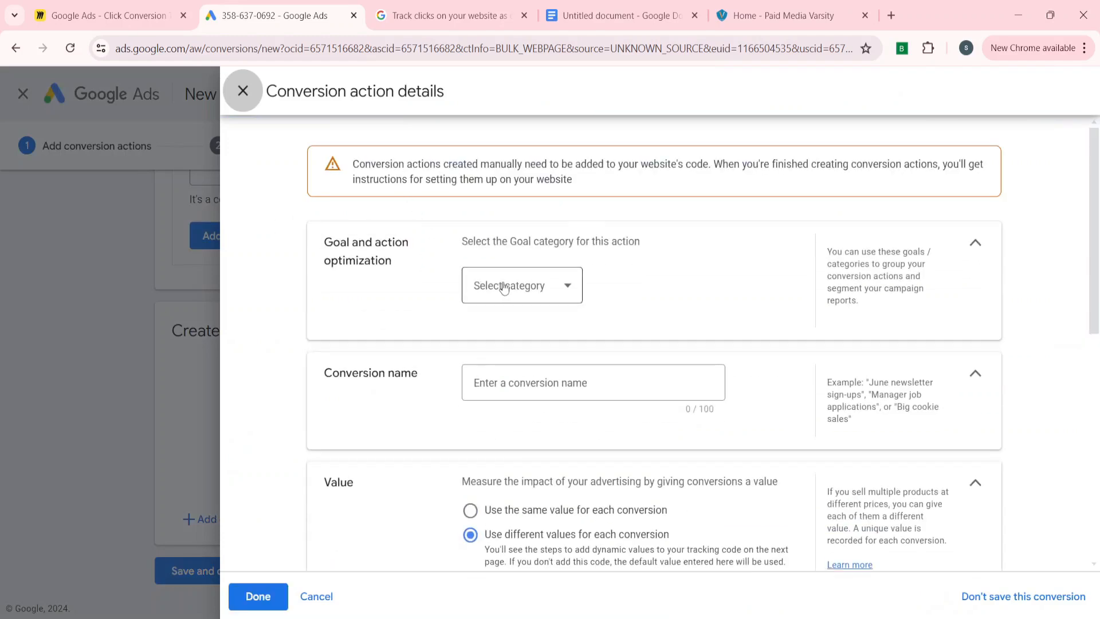
pyautogui.click(504, 284)
pyautogui.scroll(-3, 495, 401)
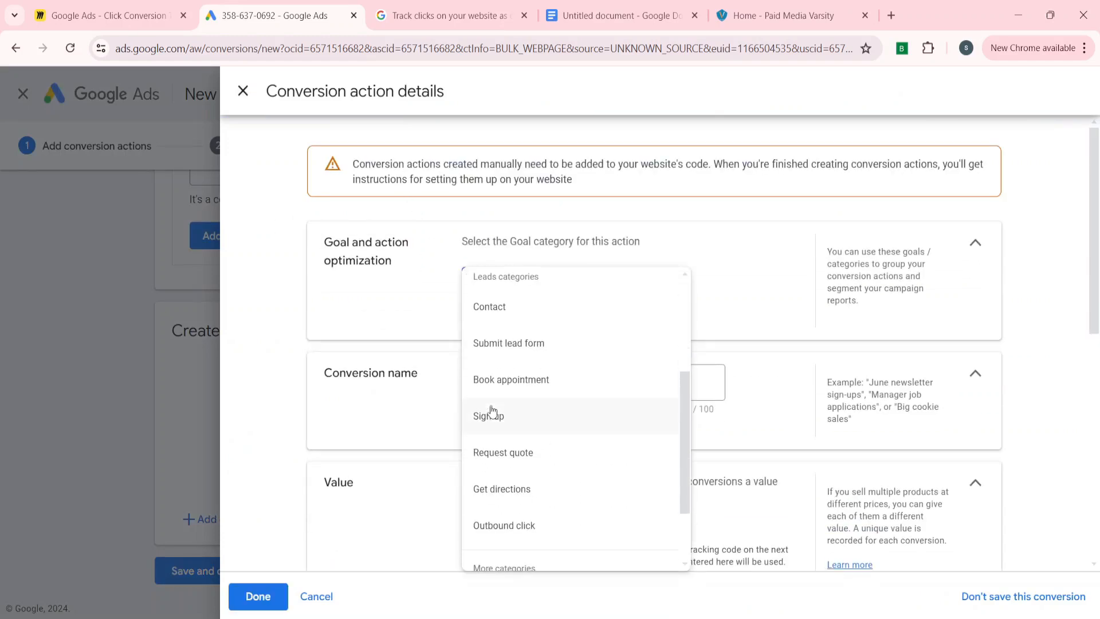
pyautogui.click(503, 421)
pyautogui.scroll(-2, 375, 346)
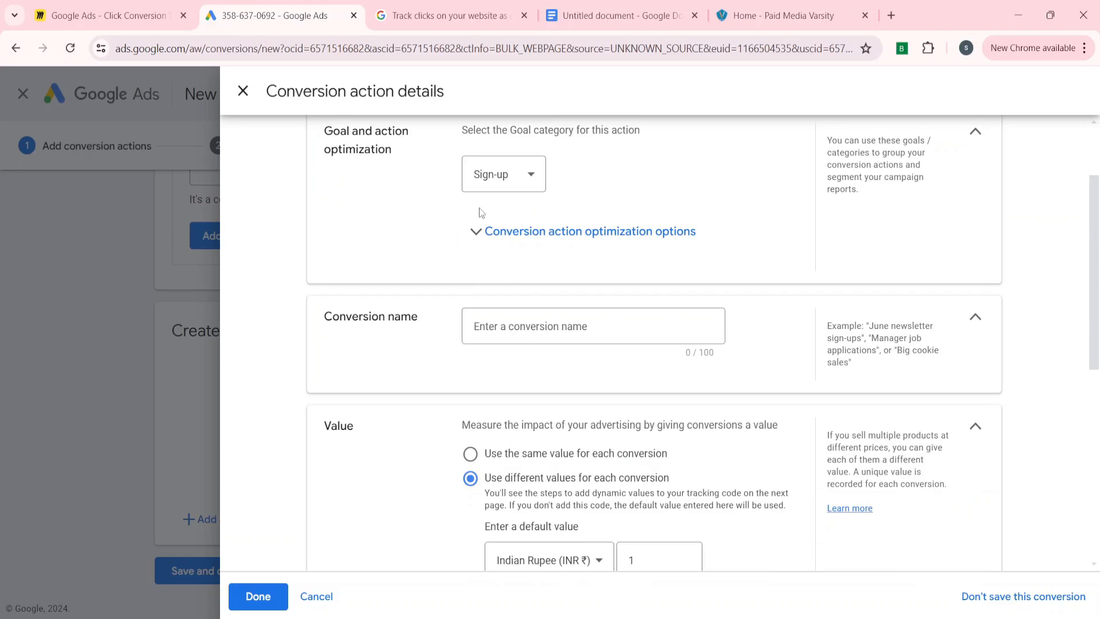
# Step: Set the conversion action's goal category to Outbound click and expand its optimization options
pyautogui.click(475, 187)
pyautogui.scroll(-2, 490, 258)
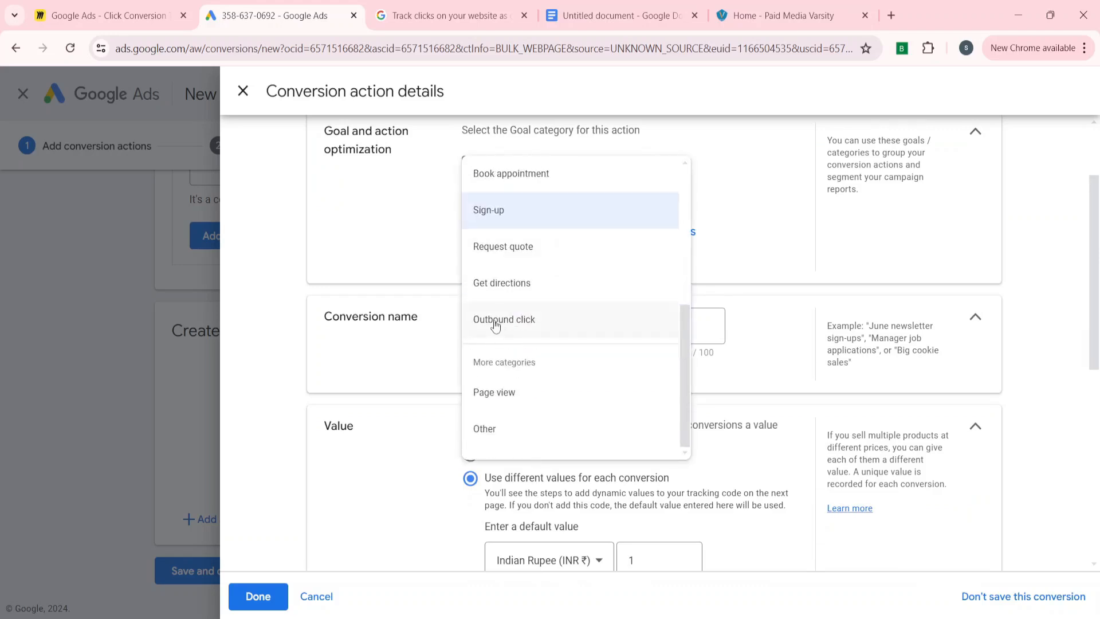
pyautogui.click(496, 326)
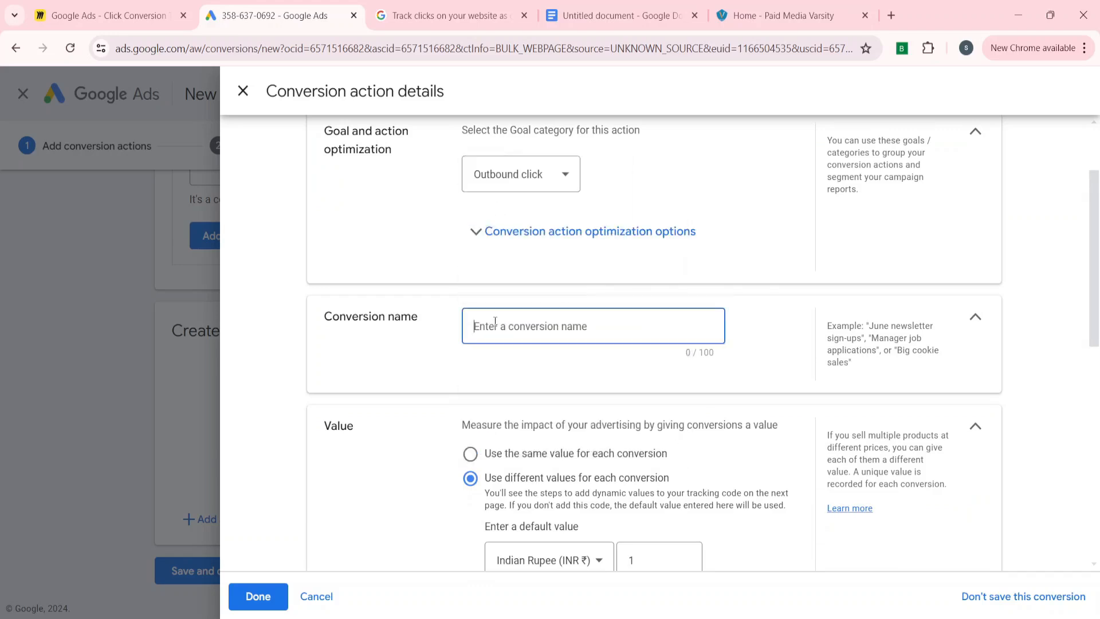
pyautogui.click(487, 240)
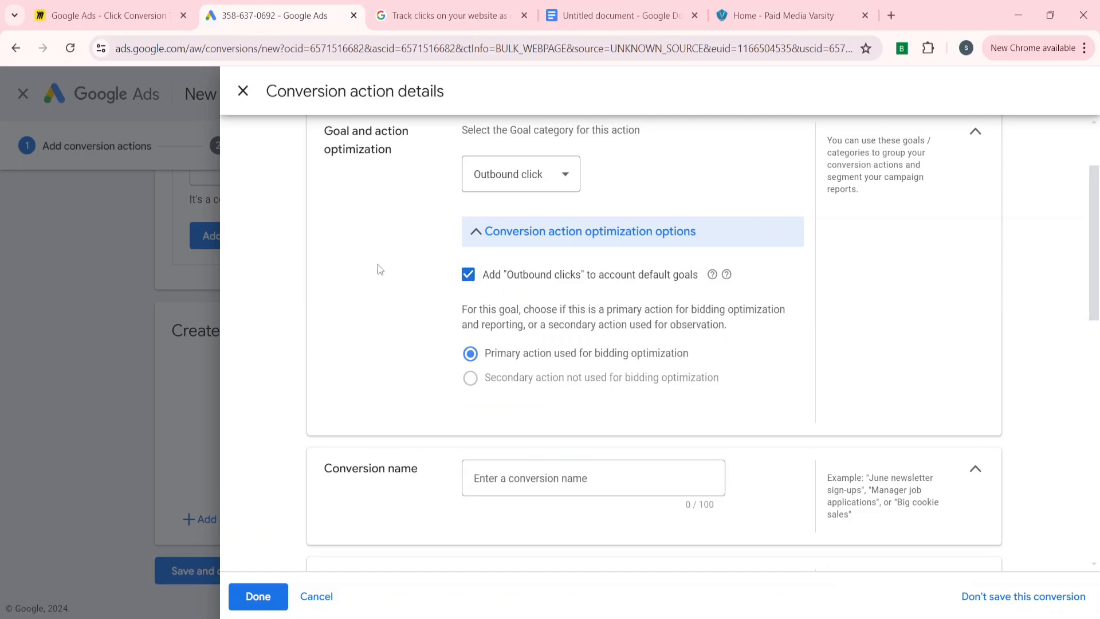
# Step: Name the conversion action "Click Tracking"
pyautogui.scroll(-1, 377, 268)
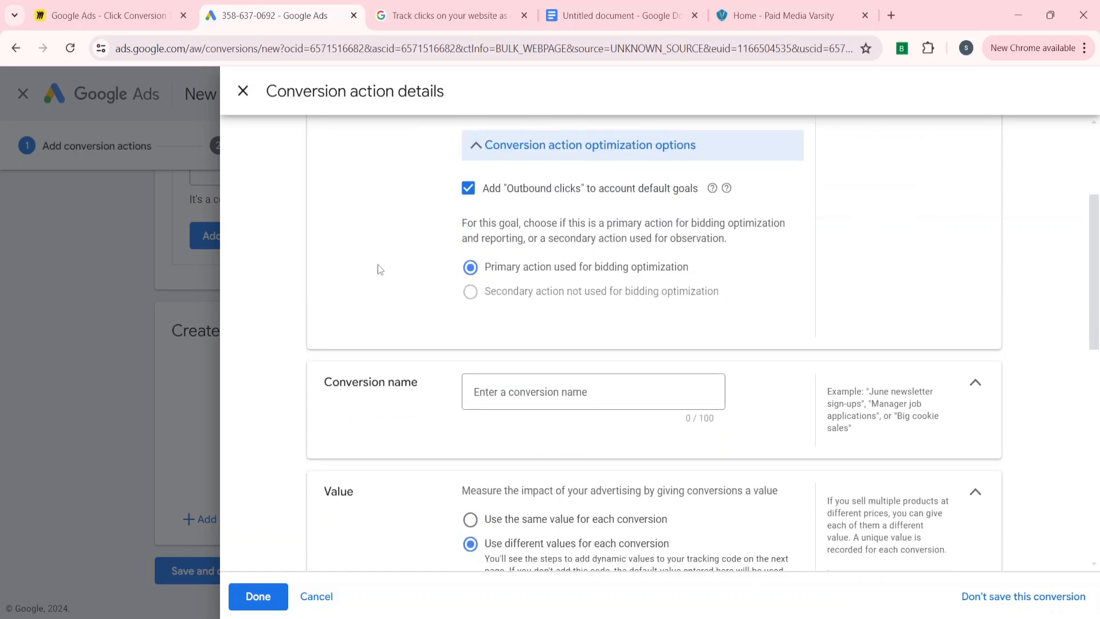
pyautogui.scroll(-1, 401, 281)
pyautogui.click(488, 328)
pyautogui.write('Click ')
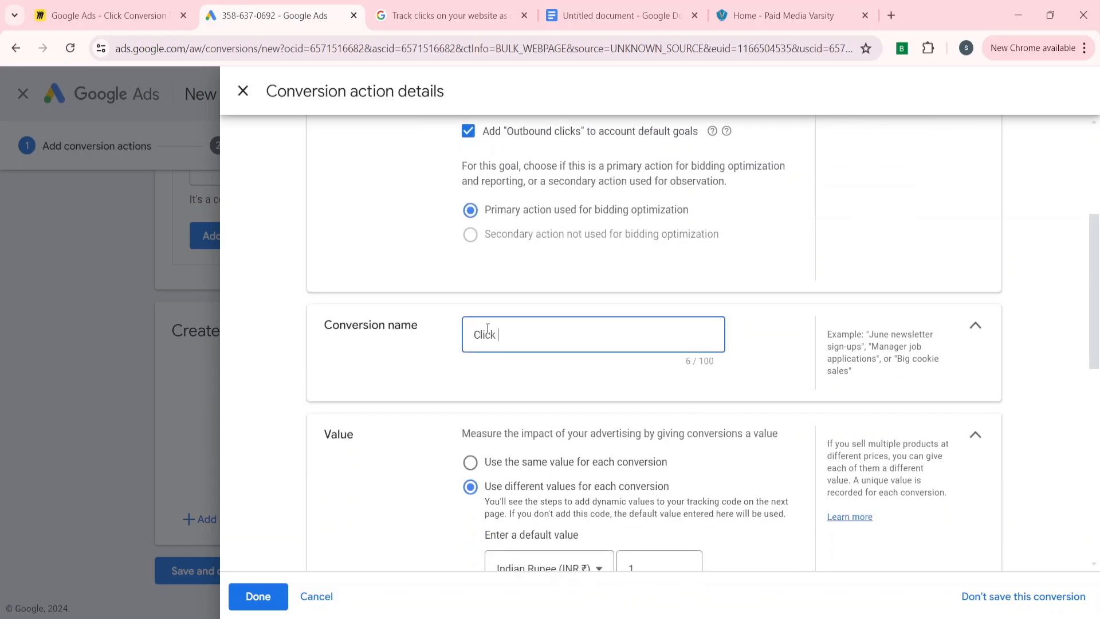
pyautogui.write('Tracking')
# Step: Switch to the Paid Media Varsity site and examine its home page for links and buttons whose clicks could be tracked
pyautogui.click(757, 17)
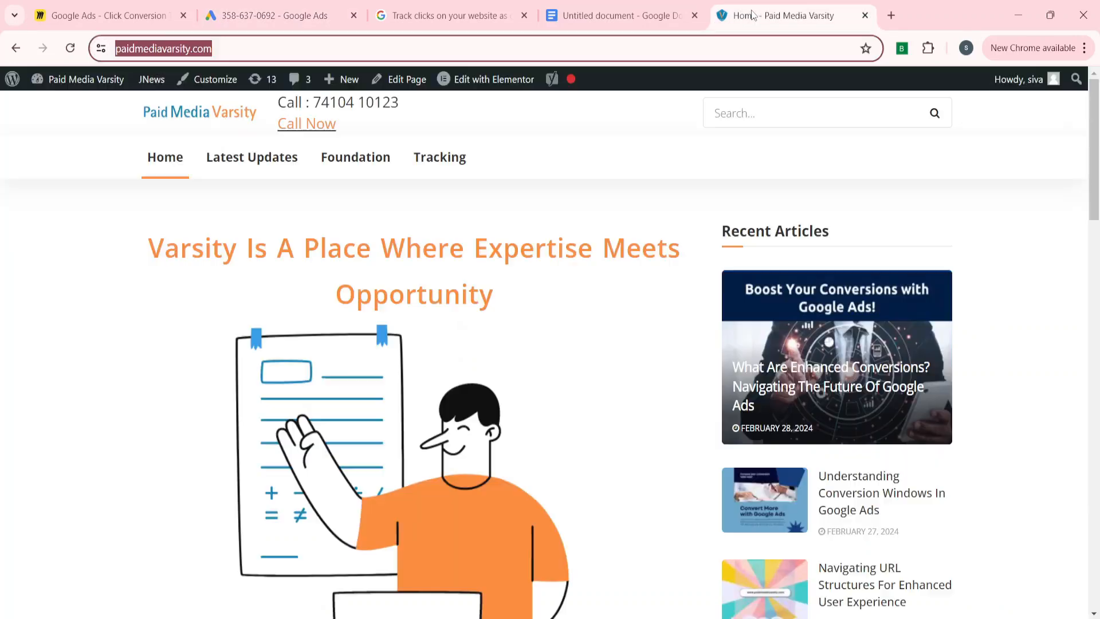
pyautogui.click(162, 291)
pyautogui.scroll(-8, 87, 348)
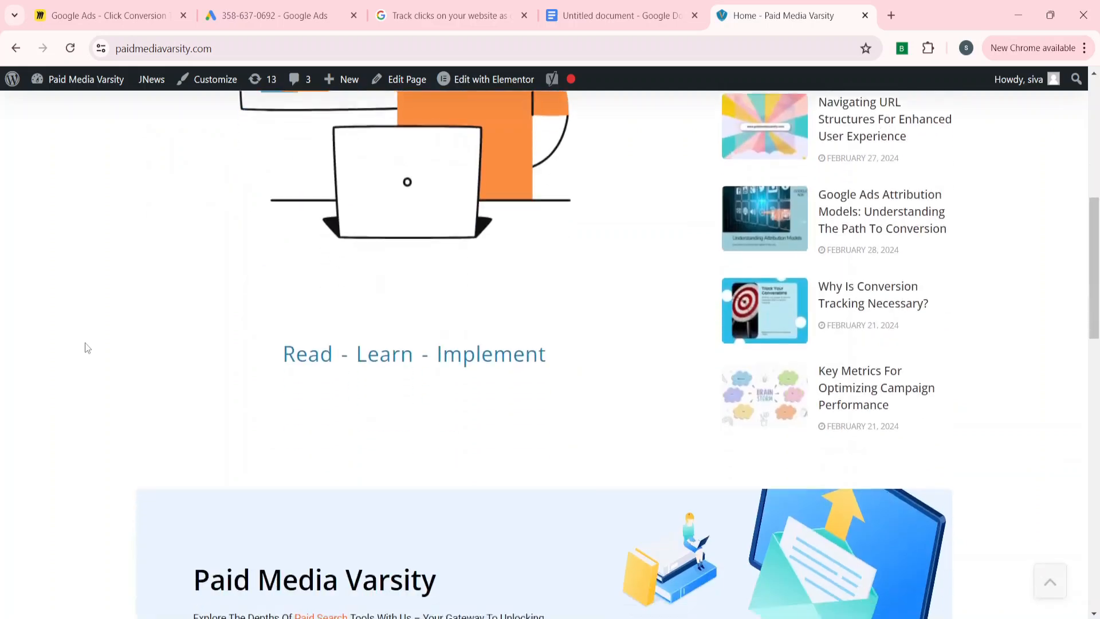
pyautogui.scroll(-8, 87, 348)
pyautogui.scroll(13, 325, 262)
pyautogui.scroll(3, 552, 309)
pyautogui.scroll(-3, 418, 408)
pyautogui.scroll(3, 418, 408)
pyautogui.scroll(-1, 177, 371)
pyautogui.scroll(-10, 178, 371)
pyautogui.moveTo(299, 319); pyautogui.dragTo(344, 321)
pyautogui.scroll(10, 344, 320)
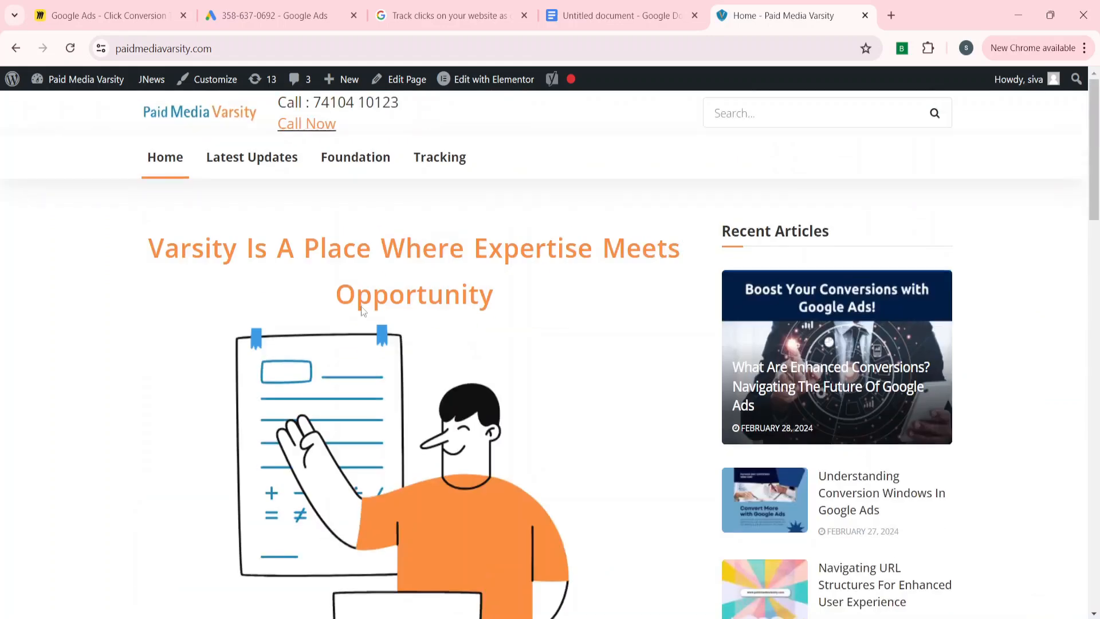
# Step: Examine the site's Latest Updates and Foundation category pages
pyautogui.click(309, 171)
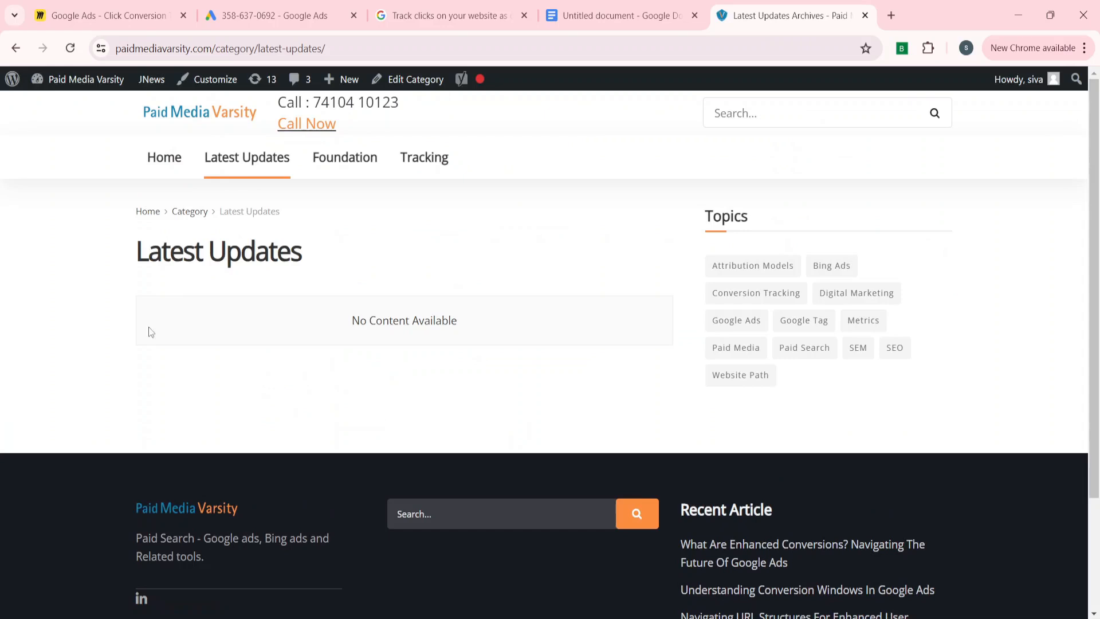
pyautogui.click(344, 174)
pyautogui.scroll(-7, 138, 348)
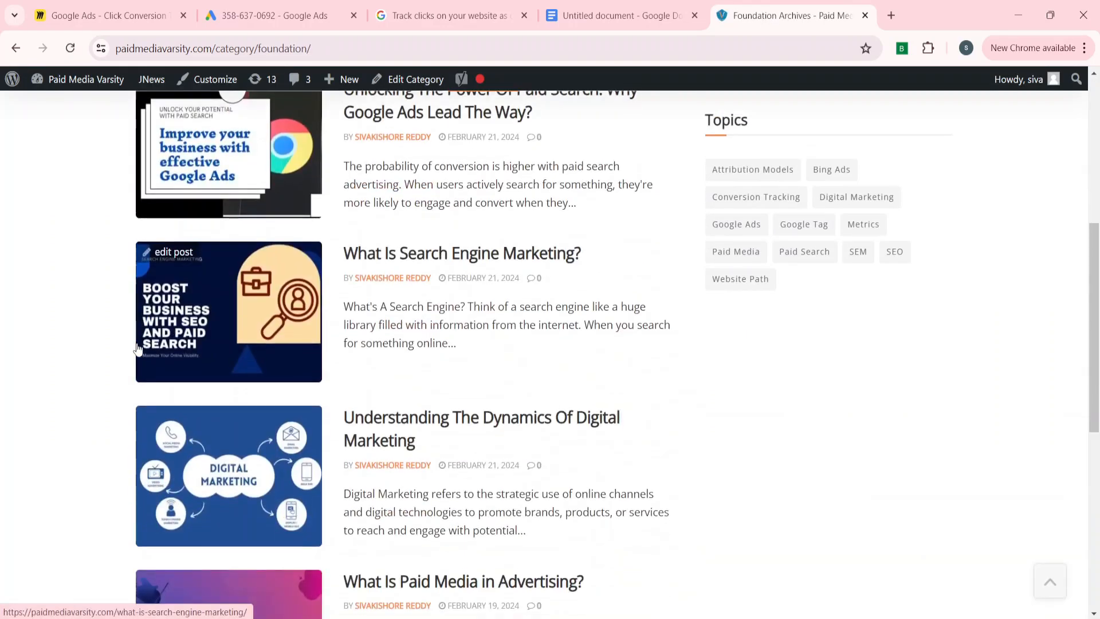
# Step: Open the "What Is Search Engine Marketing?" article from the Foundation page in a separate browser tab
pyautogui.click(449, 264)
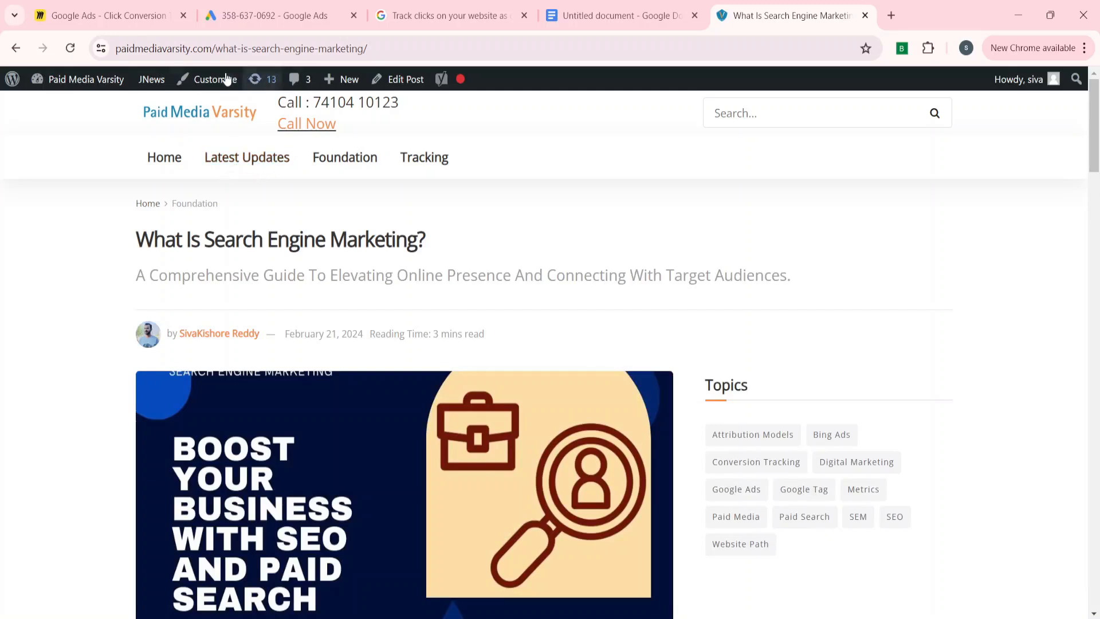
pyautogui.click(14, 48)
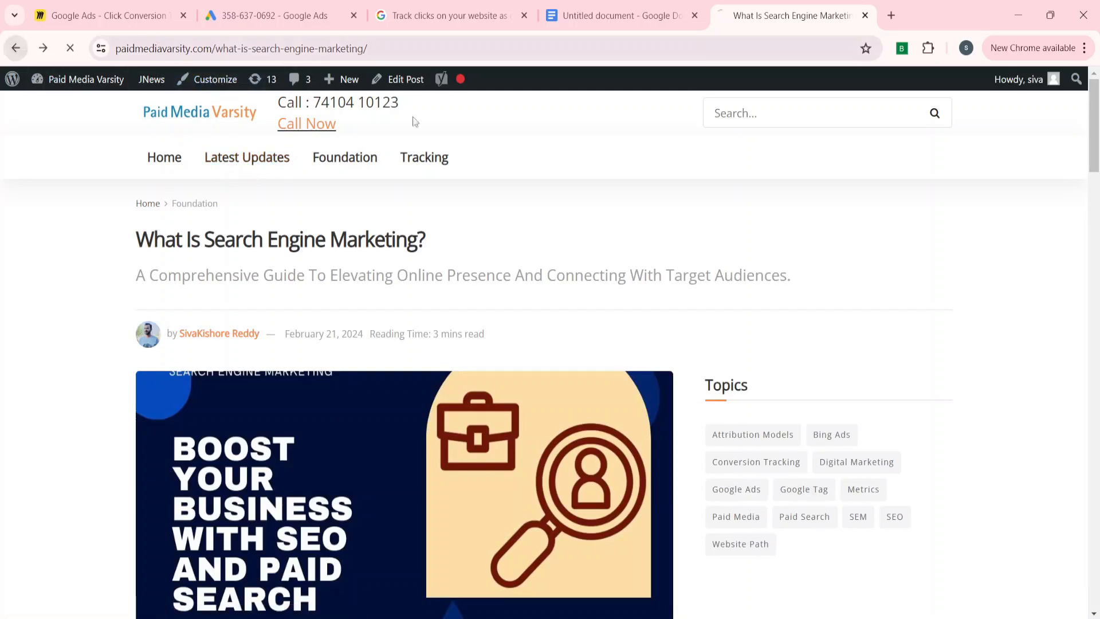
pyautogui.rightClick(394, 267)
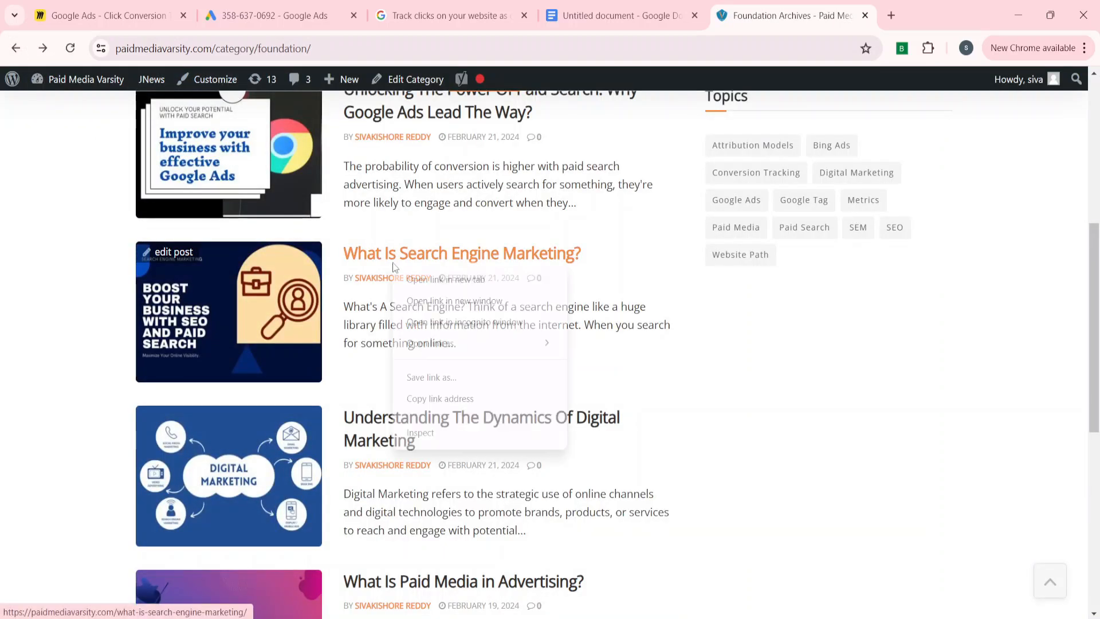
pyautogui.click(453, 285)
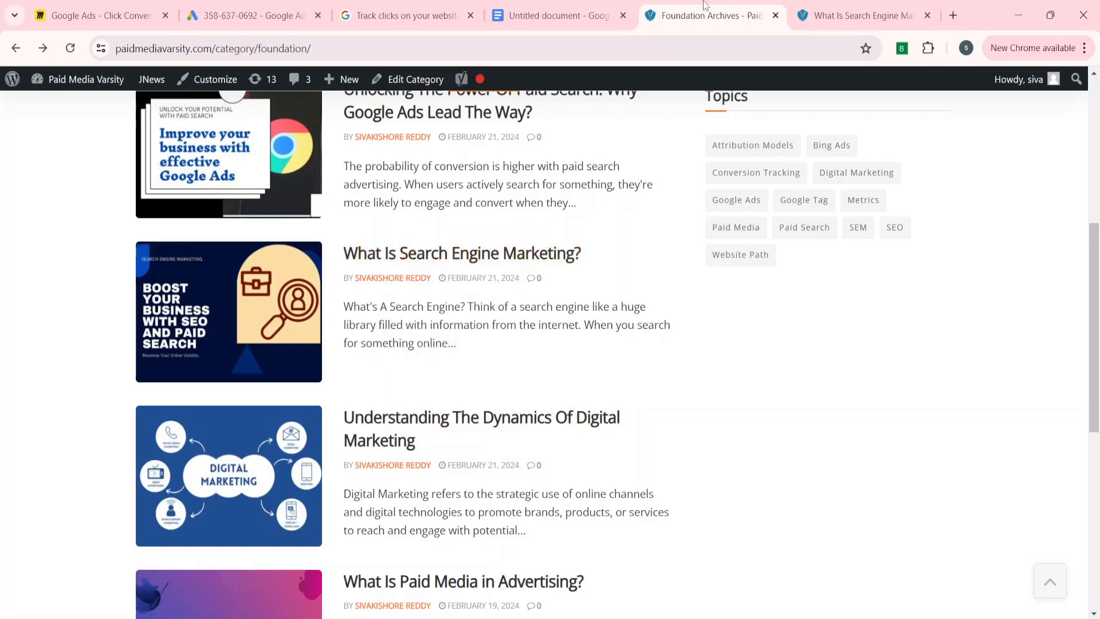
# Step: Return to the site's home page and examine the "Paid Search" link in the Paid Media Varsity section
pyautogui.scroll(5, 109, 287)
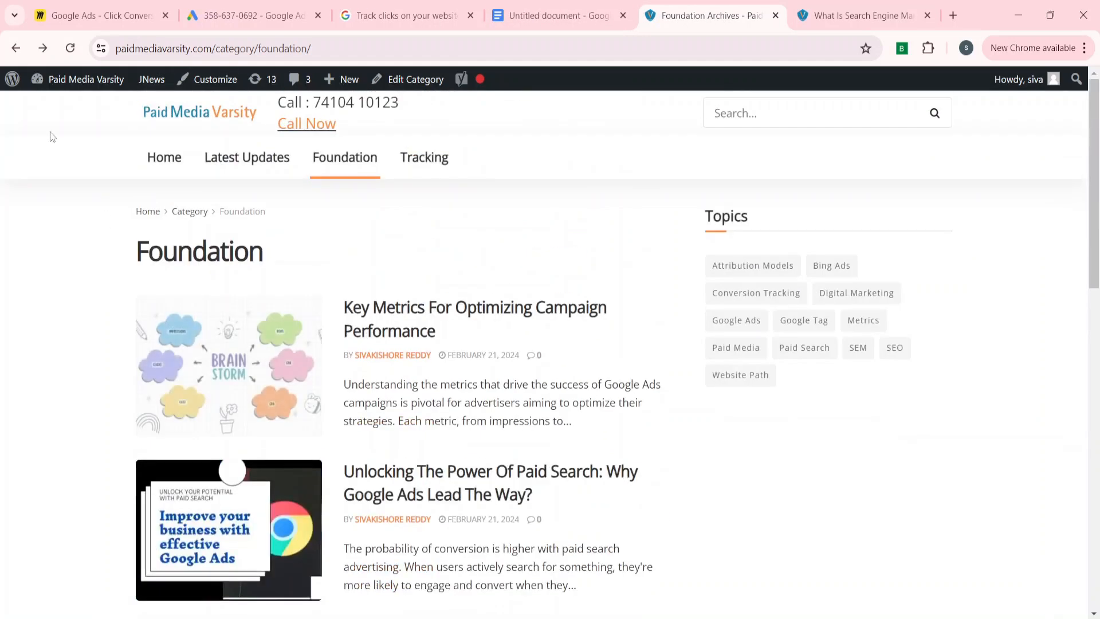
pyautogui.click(15, 48)
pyautogui.scroll(3, 115, 350)
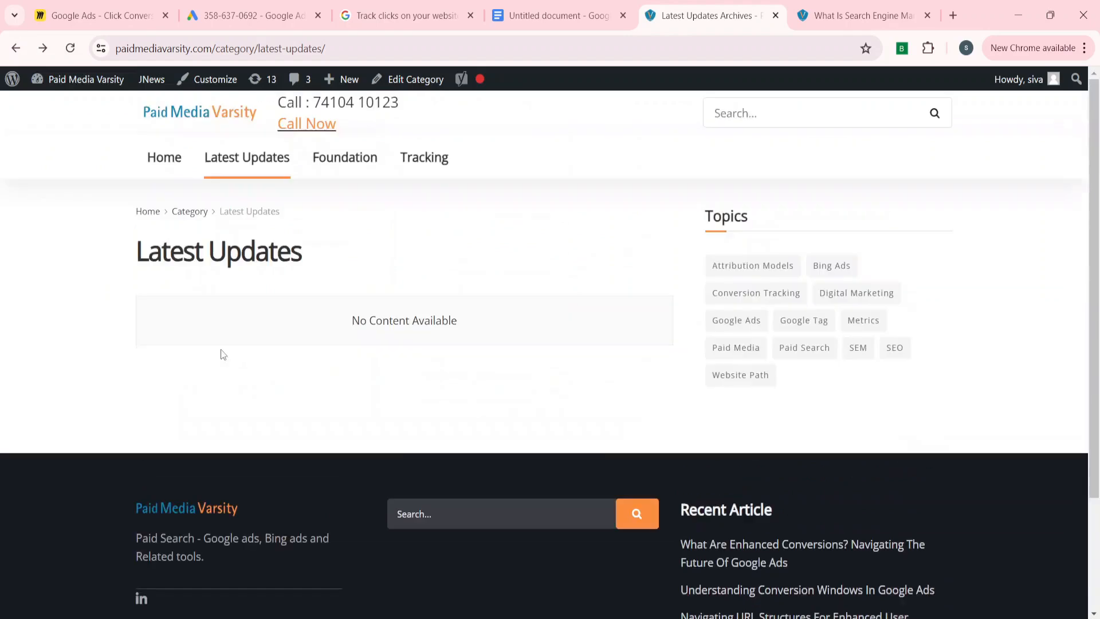
pyautogui.click(165, 163)
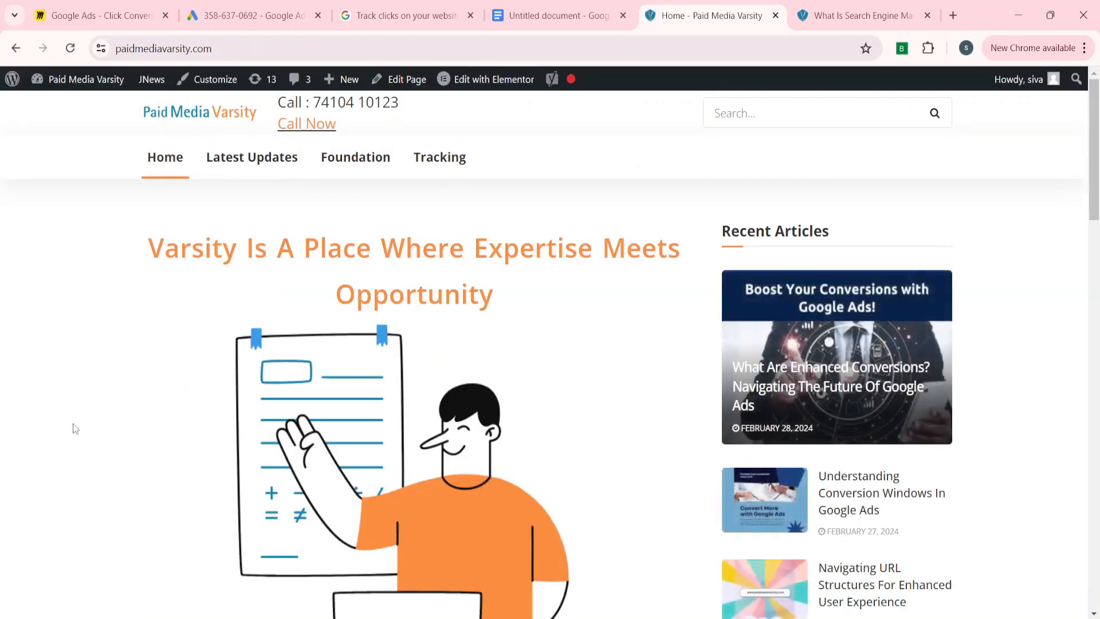
pyautogui.scroll(-5, 74, 424)
pyautogui.moveTo(294, 227); pyautogui.dragTo(344, 228)
# Step: Review the "What Is Search Engine Marketing?" article and the home page section containing the "Paid Search" link
pyautogui.click(813, 12)
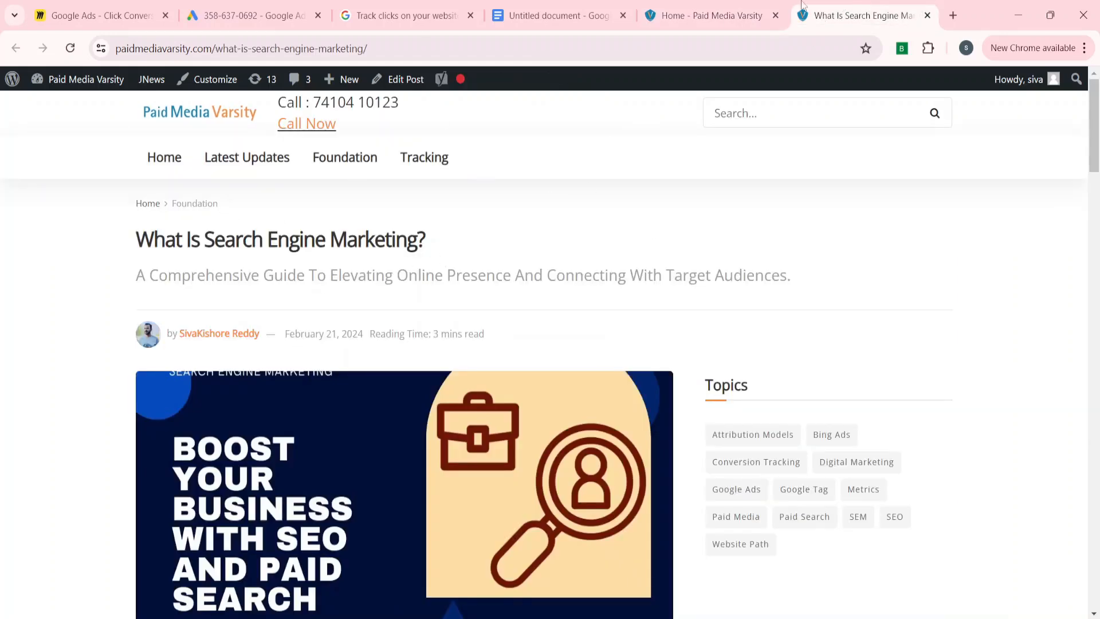
pyautogui.click(706, 16)
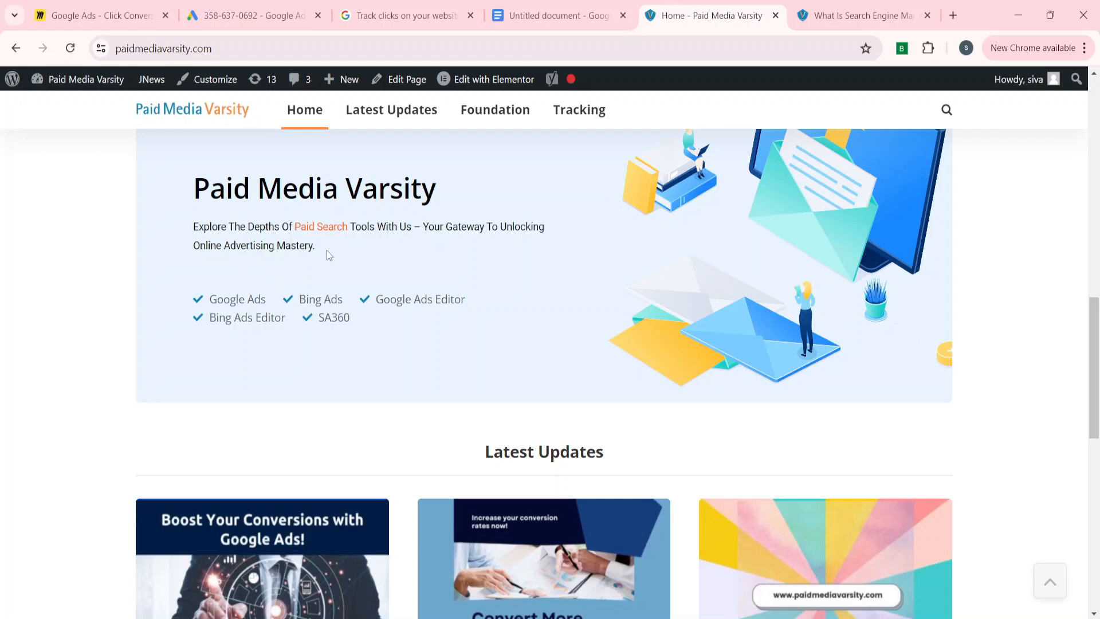
pyautogui.scroll(10, 329, 255)
pyautogui.scroll(-5, 329, 255)
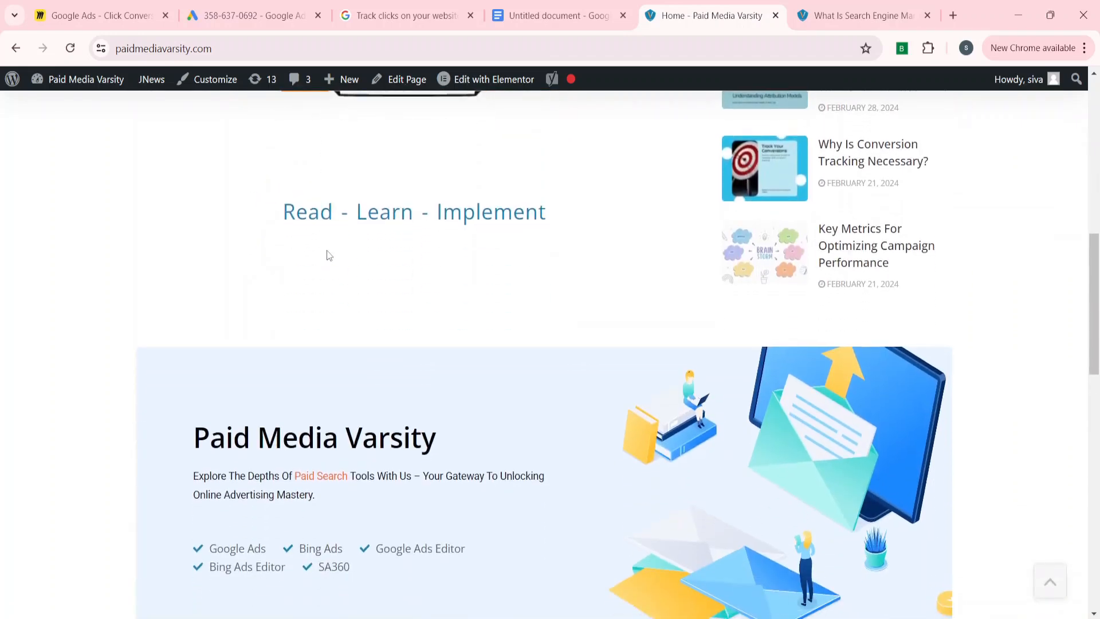
pyautogui.scroll(-4, 290, 323)
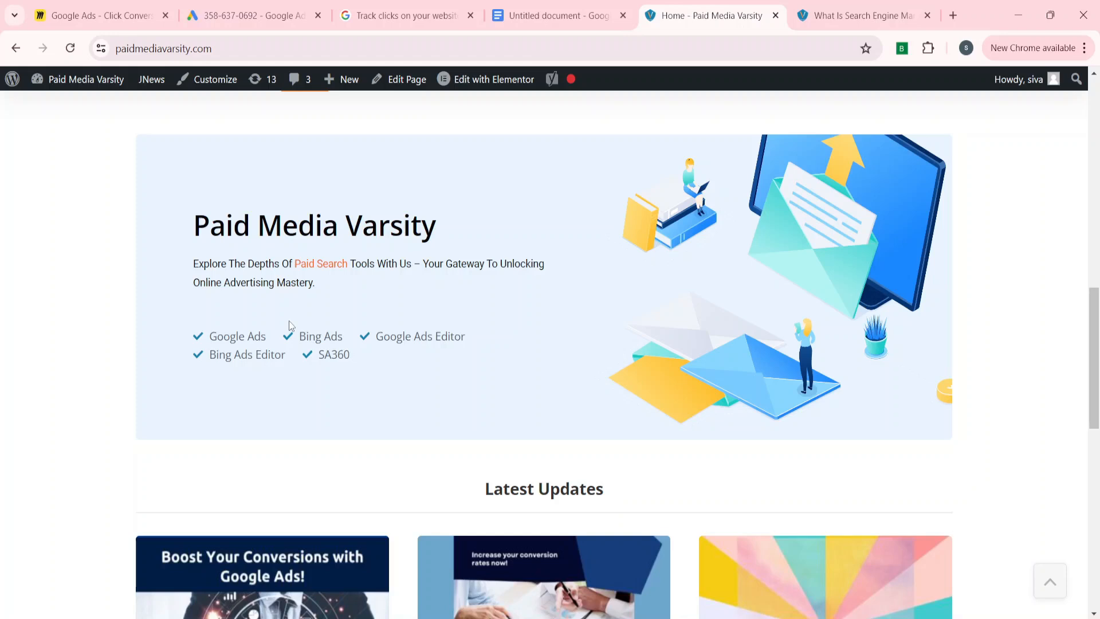
# Step: Switch back to Google Ads and extend the conversion name to "Click Tracking - Paid Search"
pyautogui.click(244, 6)
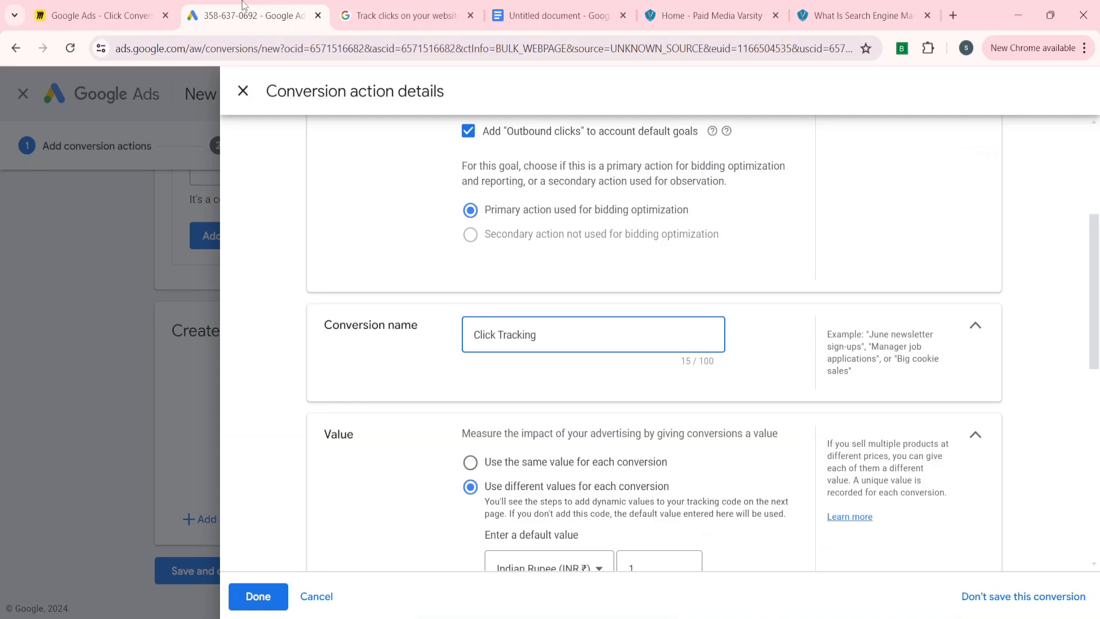
pyautogui.scroll(-1, 413, 323)
pyautogui.write('Tracking -')
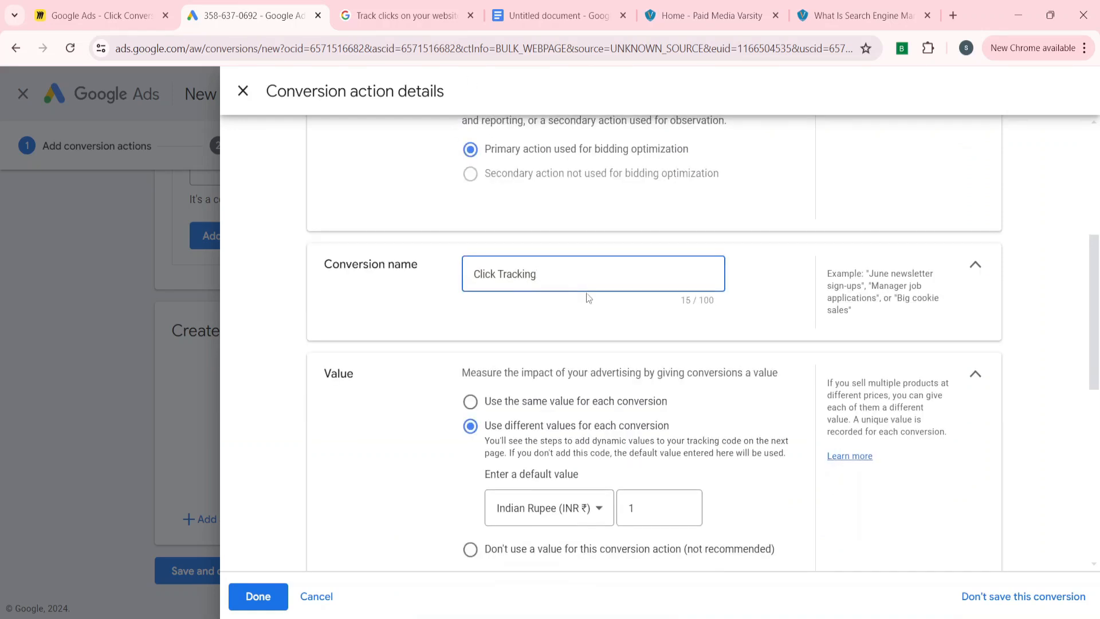
pyautogui.write(' Paid Search')
# Step: Use the same value for each conversion and set it to 100 Indian Rupees
pyautogui.scroll(-2, 417, 406)
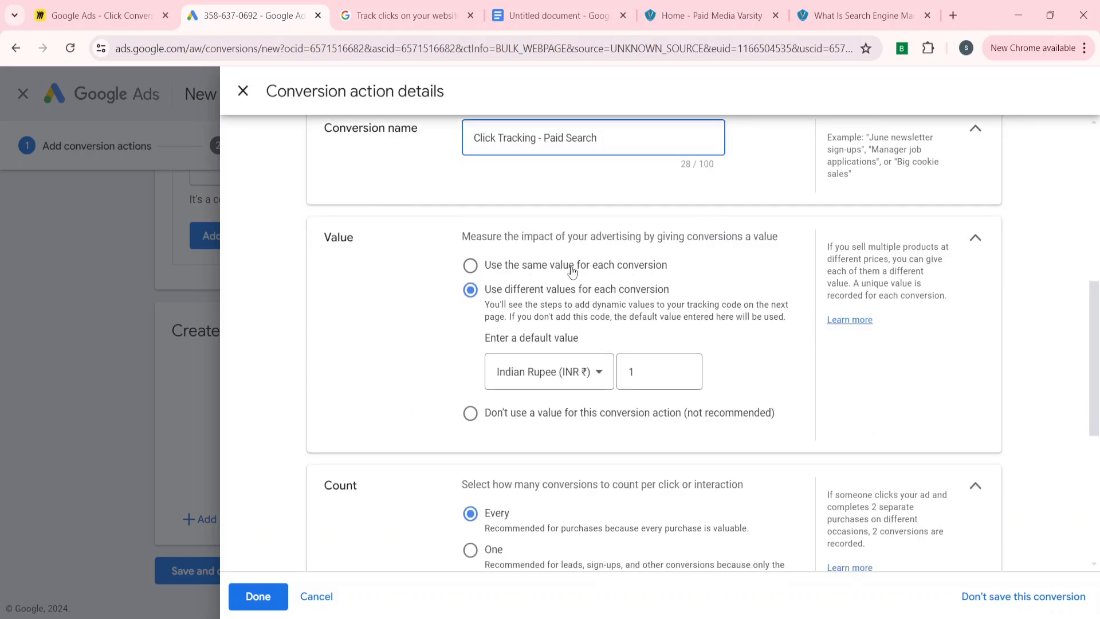
pyautogui.click(644, 274)
pyautogui.click(680, 332)
pyautogui.press('BackSpace')
pyautogui.write('100')
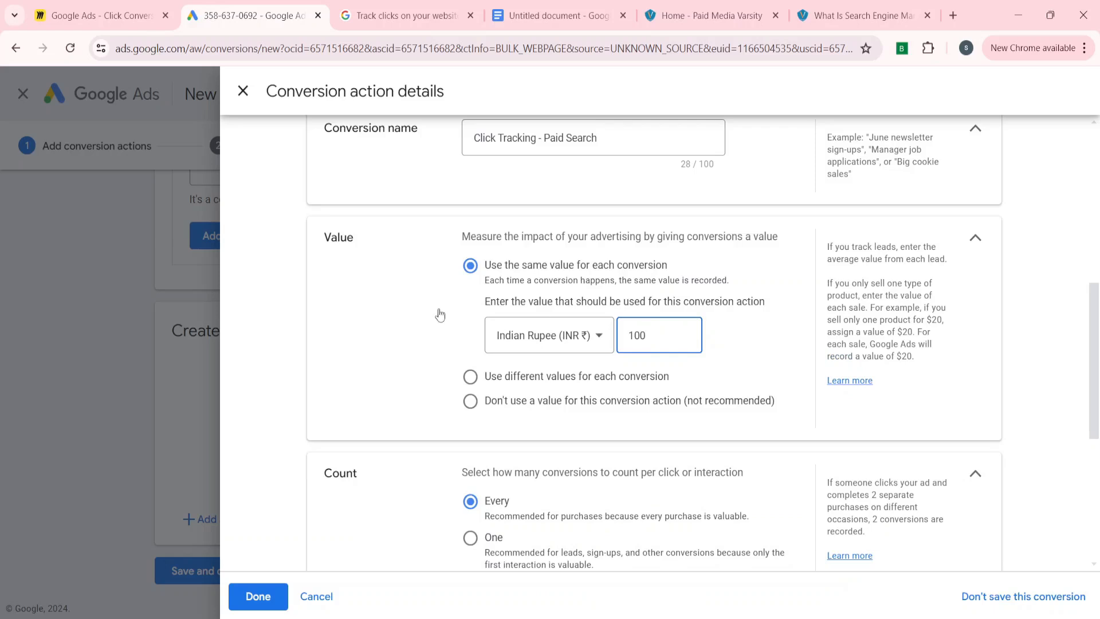
# Step: Set the conversion count to One per click or interaction
pyautogui.scroll(-2, 339, 365)
pyautogui.scroll(-2, 340, 366)
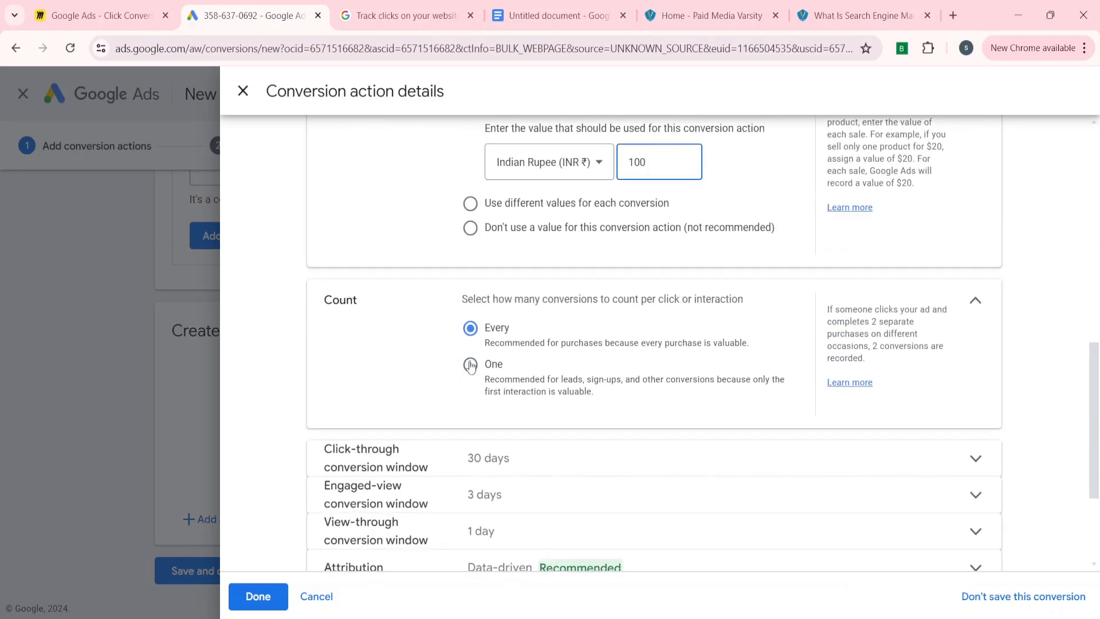
pyautogui.click(471, 365)
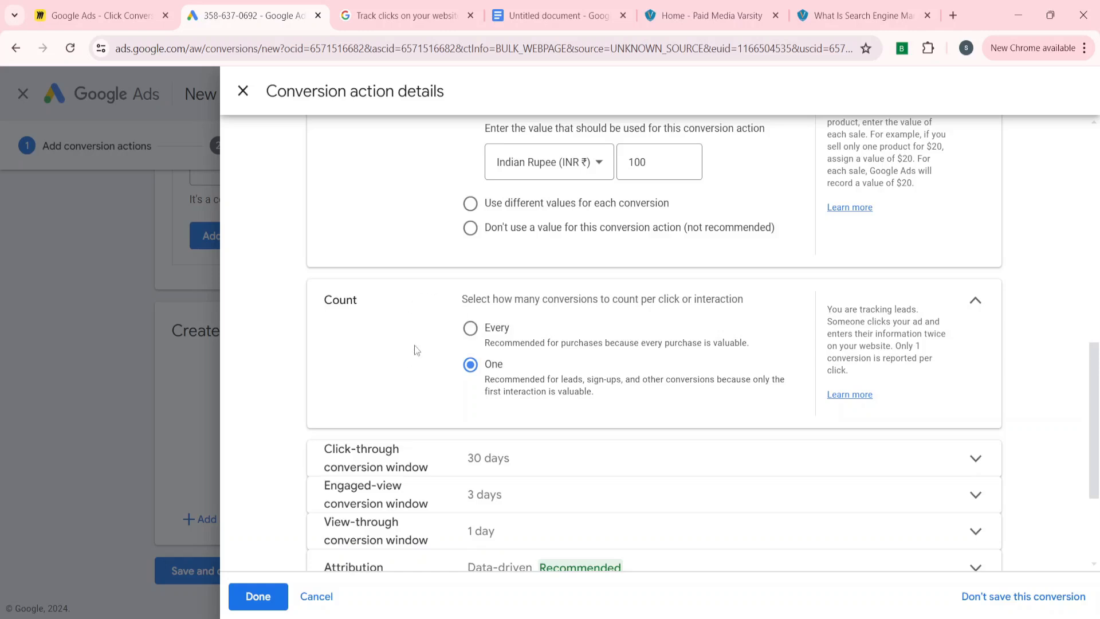
pyautogui.click(471, 337)
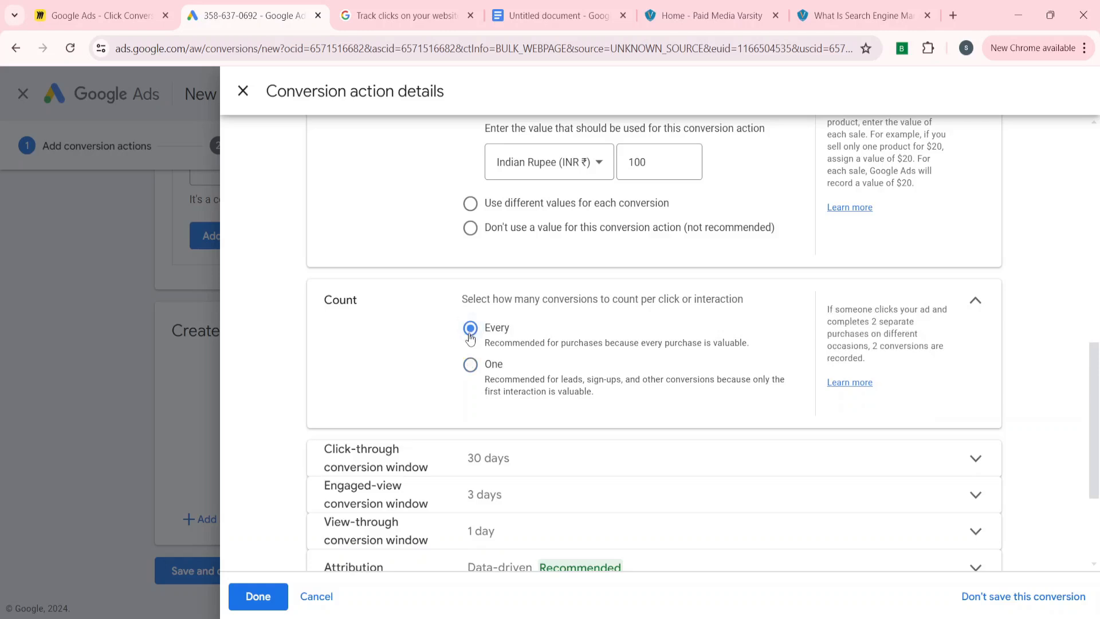
pyautogui.click(472, 367)
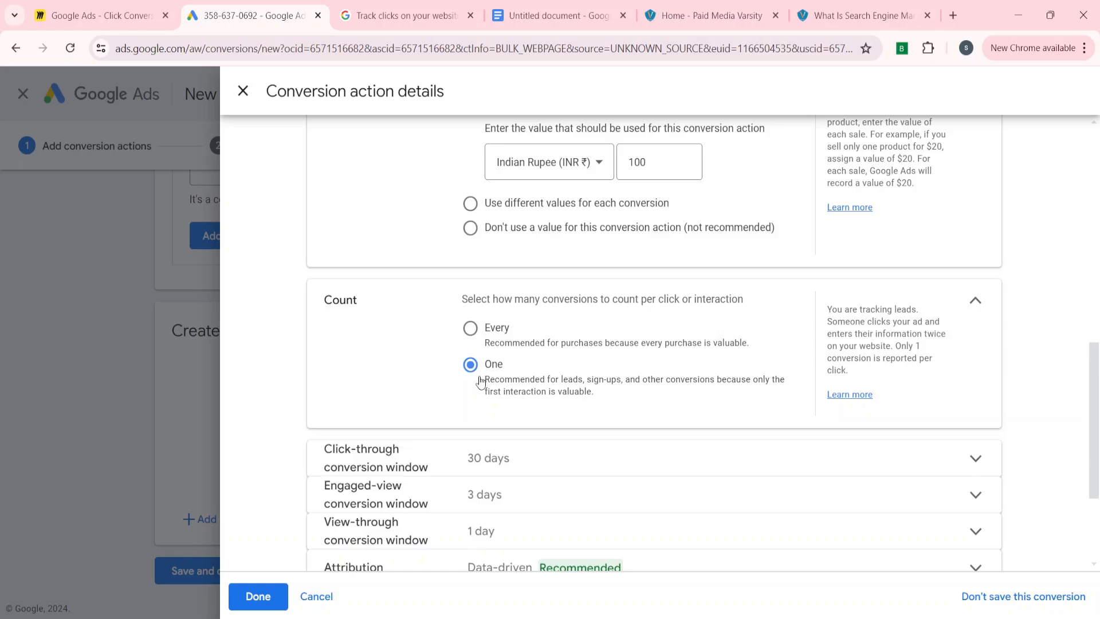
# Step: Finish the conversion action details with the remaining defaults, save the action and continue to the tag instructions
pyautogui.scroll(-3, 480, 383)
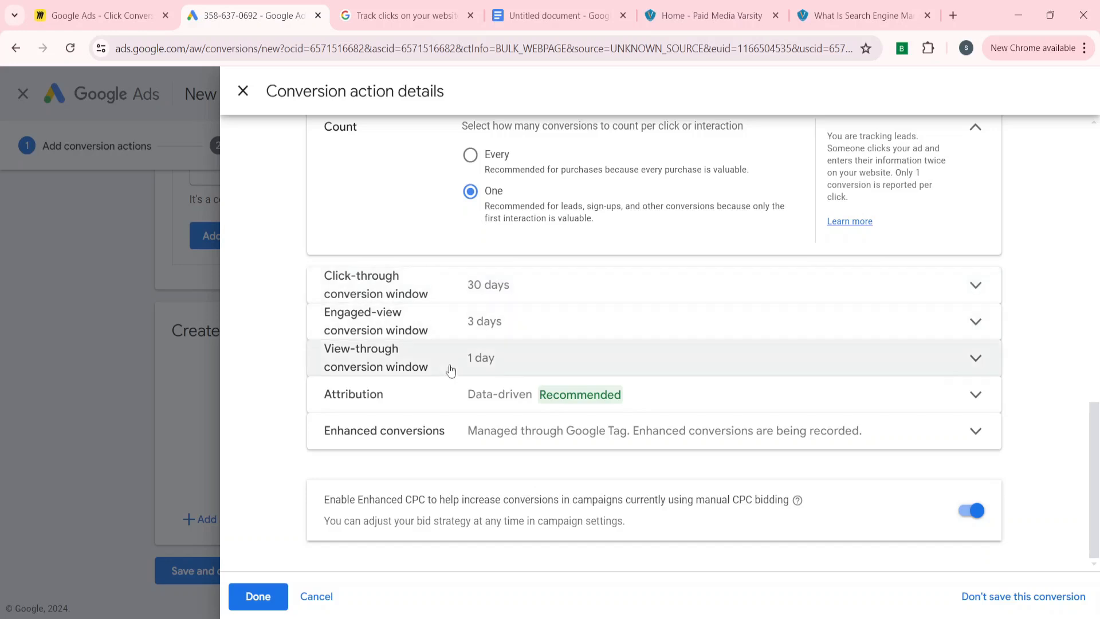
pyautogui.click(258, 596)
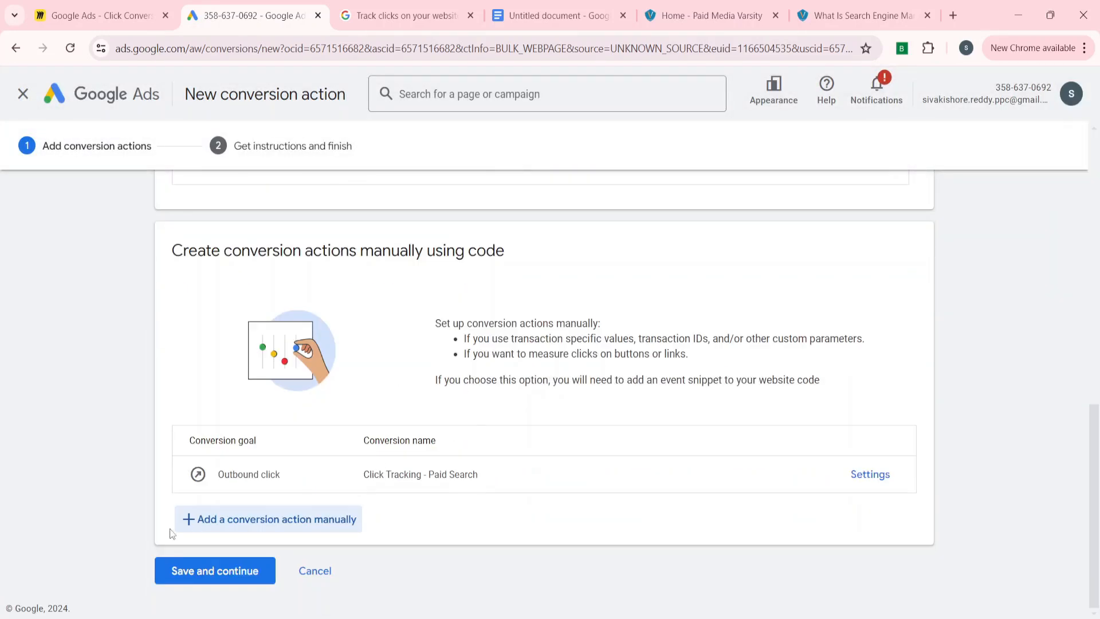
pyautogui.click(210, 571)
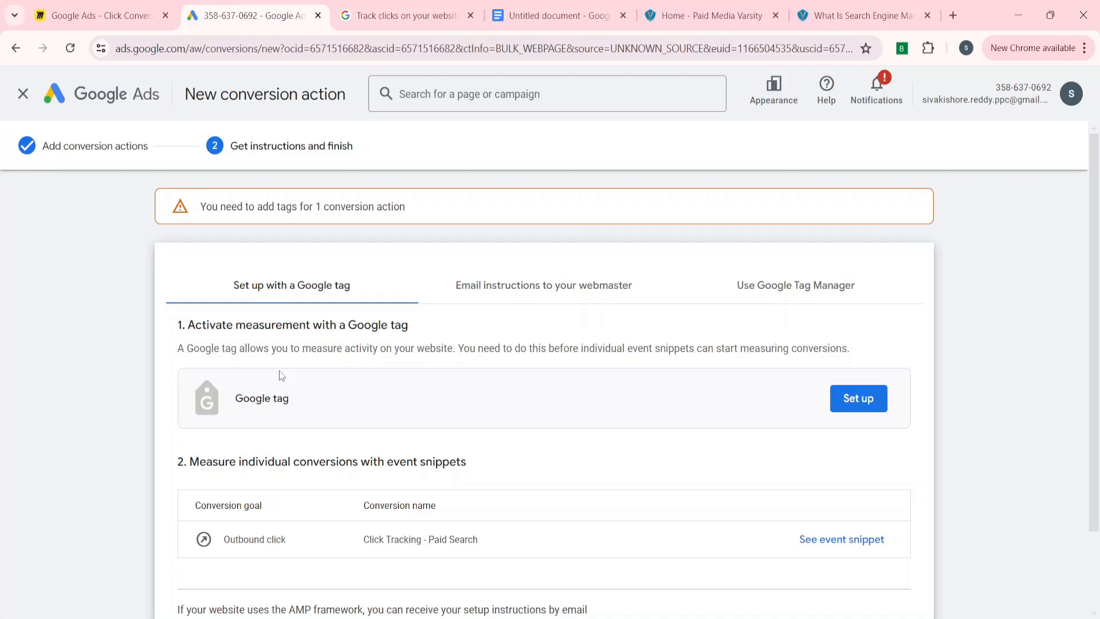
# Step: Open the event snippet for "Click Tracking - Paid Search" and set its type to Click
pyautogui.scroll(-3, 233, 418)
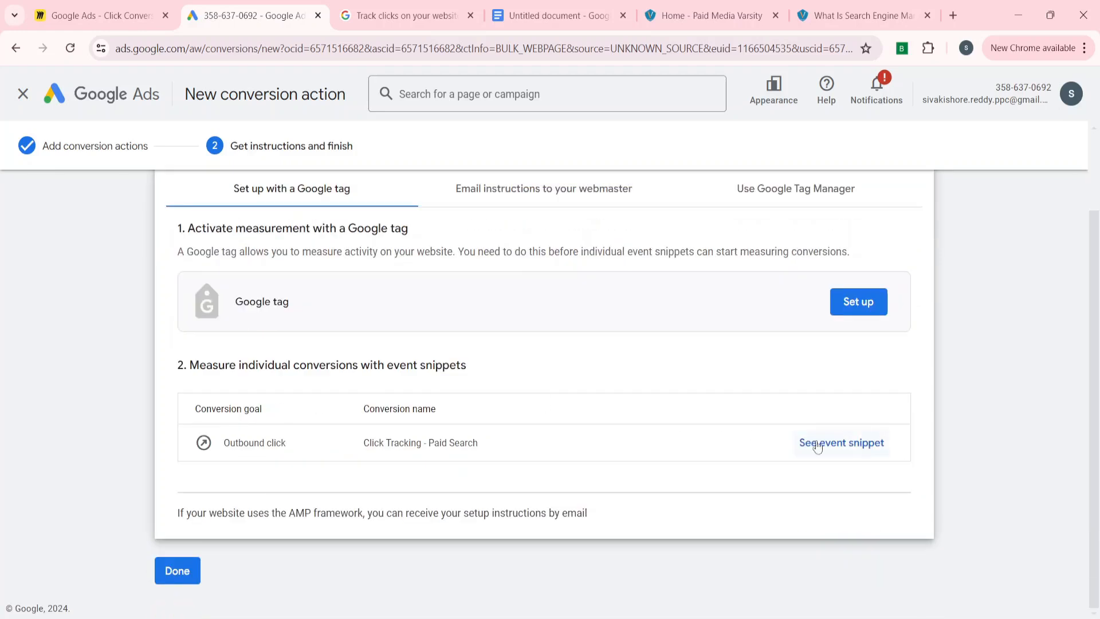
pyautogui.scroll(1, 383, 286)
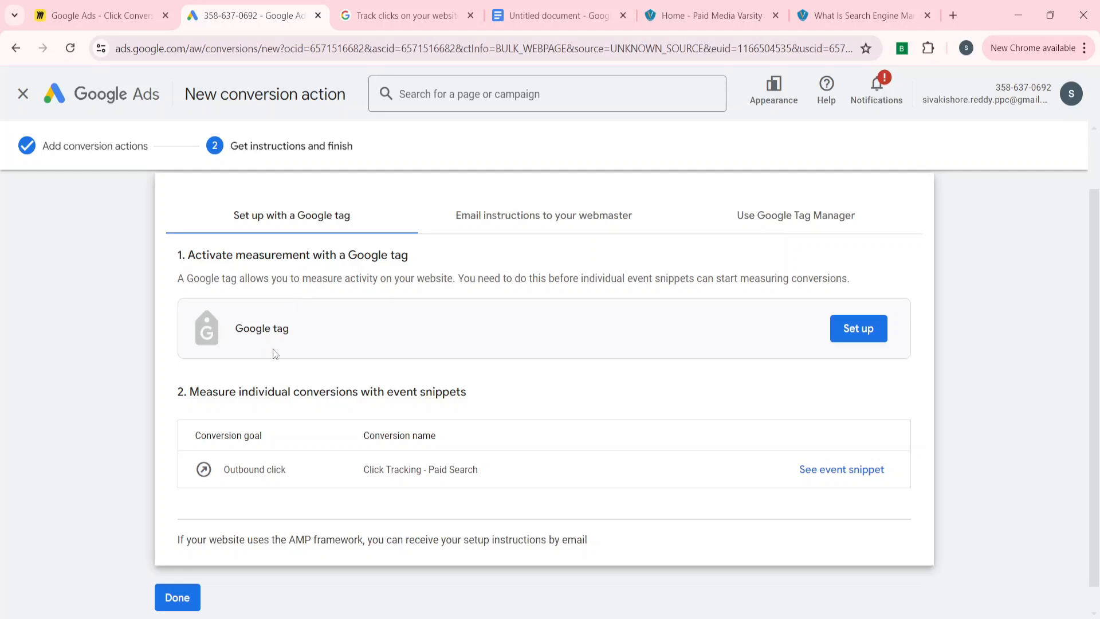
pyautogui.scroll(-1, 436, 328)
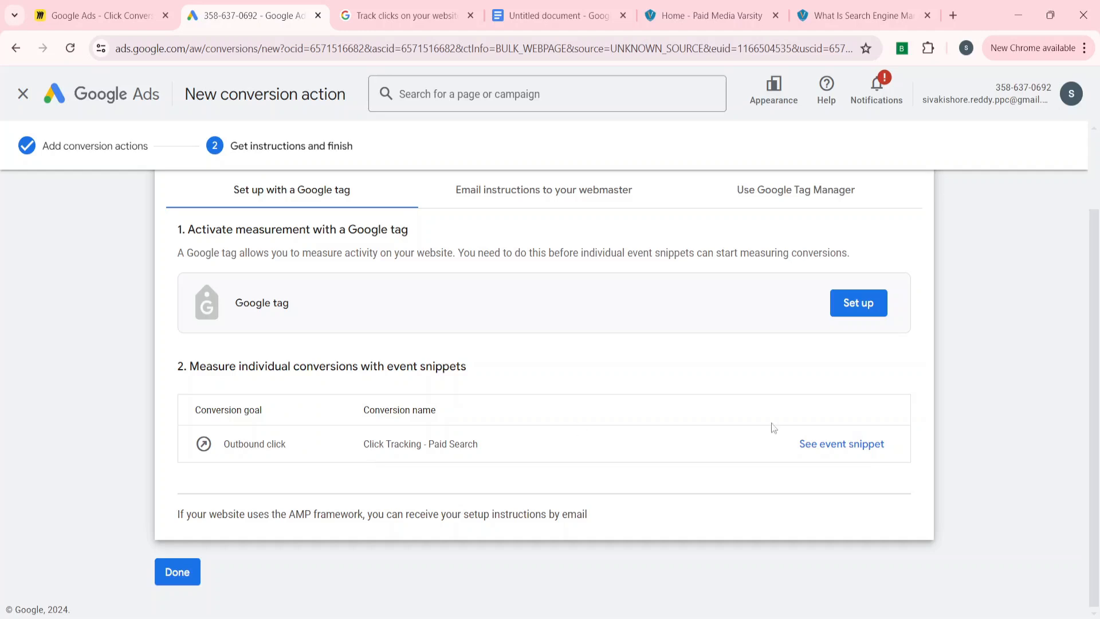
pyautogui.click(850, 450)
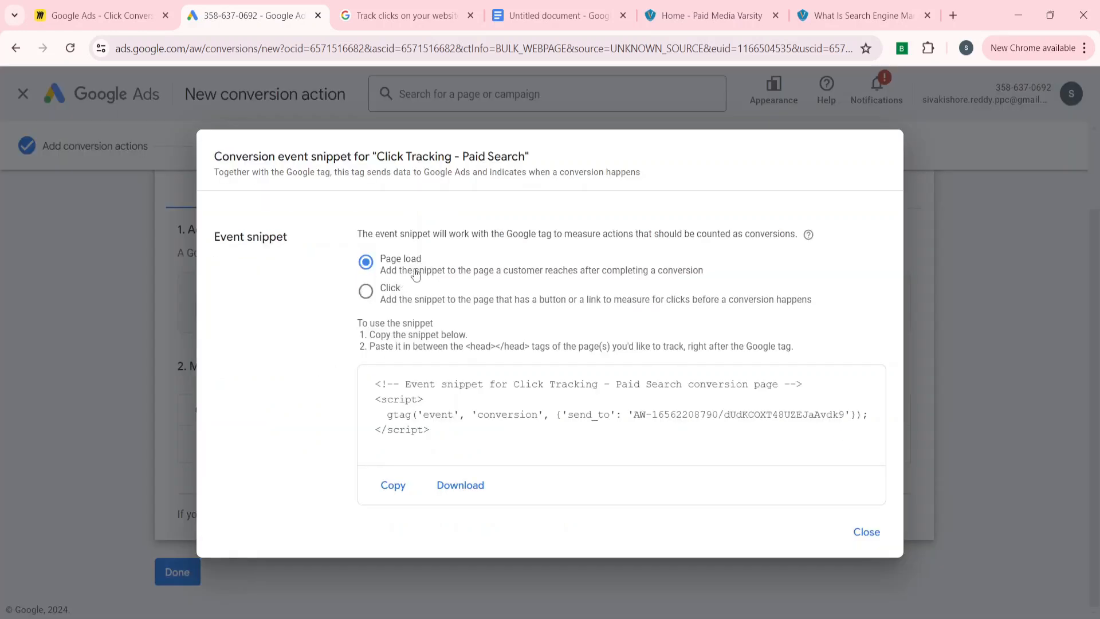
pyautogui.click(374, 293)
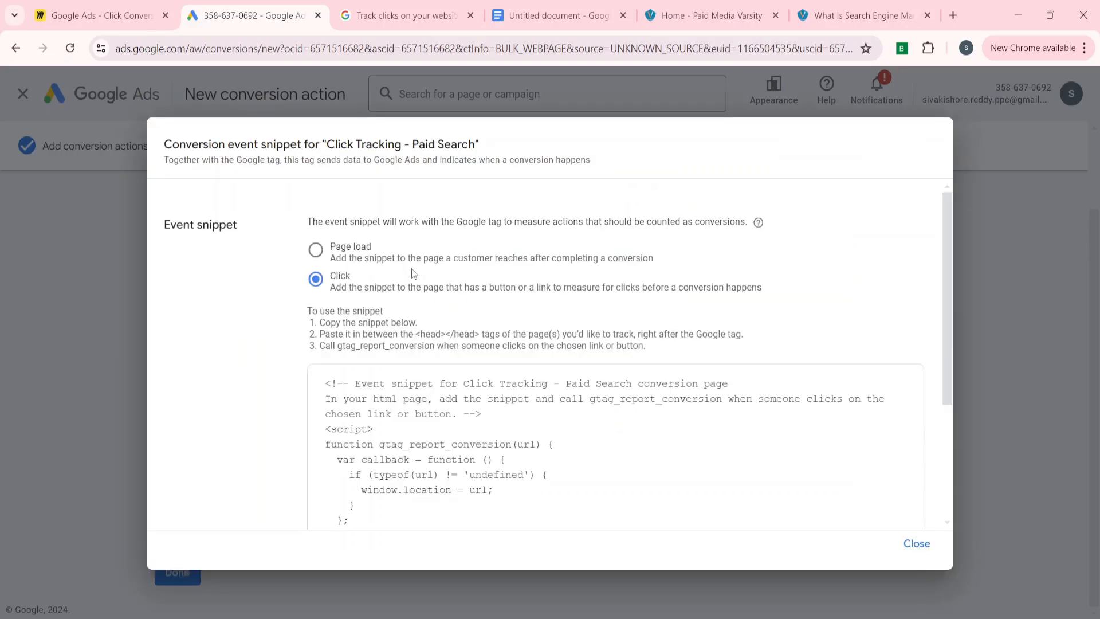
pyautogui.click(338, 247)
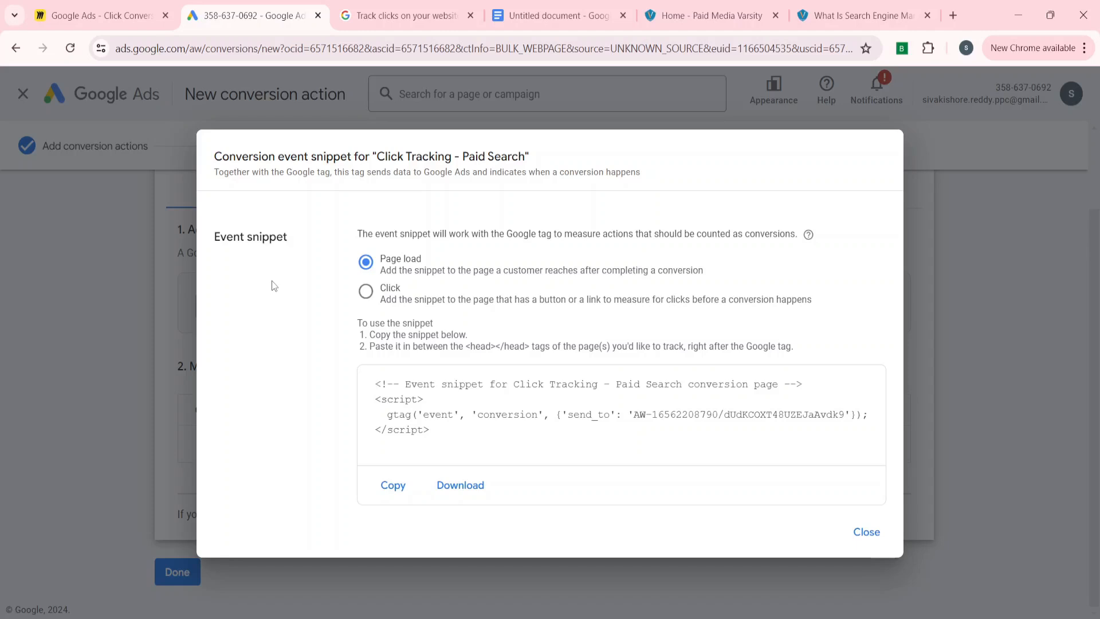
pyautogui.click(385, 292)
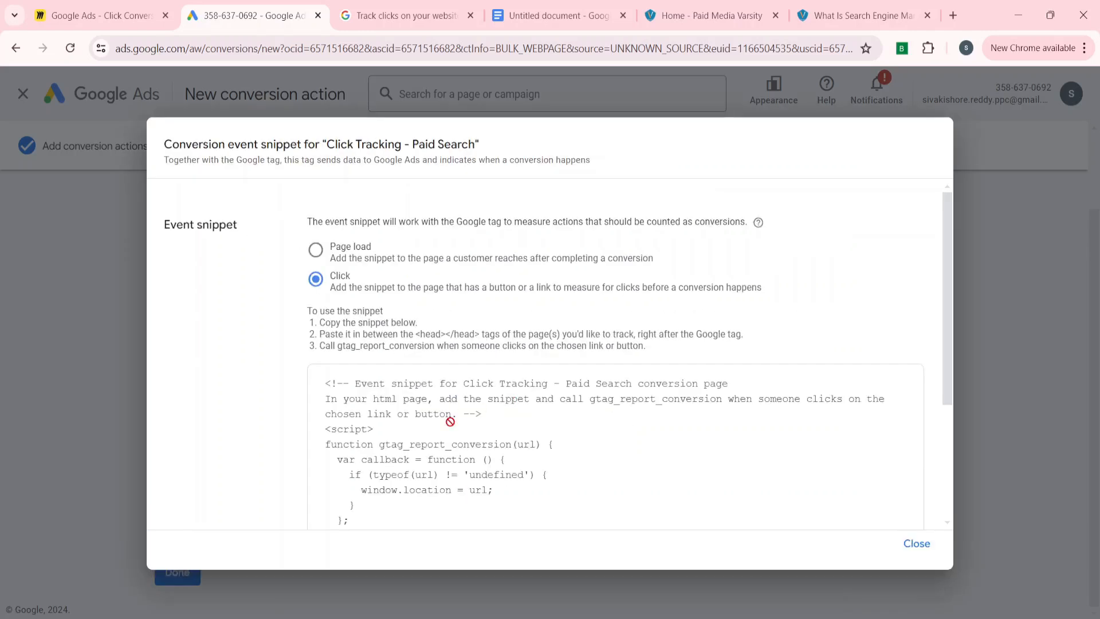
# Step: Examine the click event snippet's code and the instructions for using it
pyautogui.scroll(-2, 450, 418)
pyautogui.scroll(-1, 450, 421)
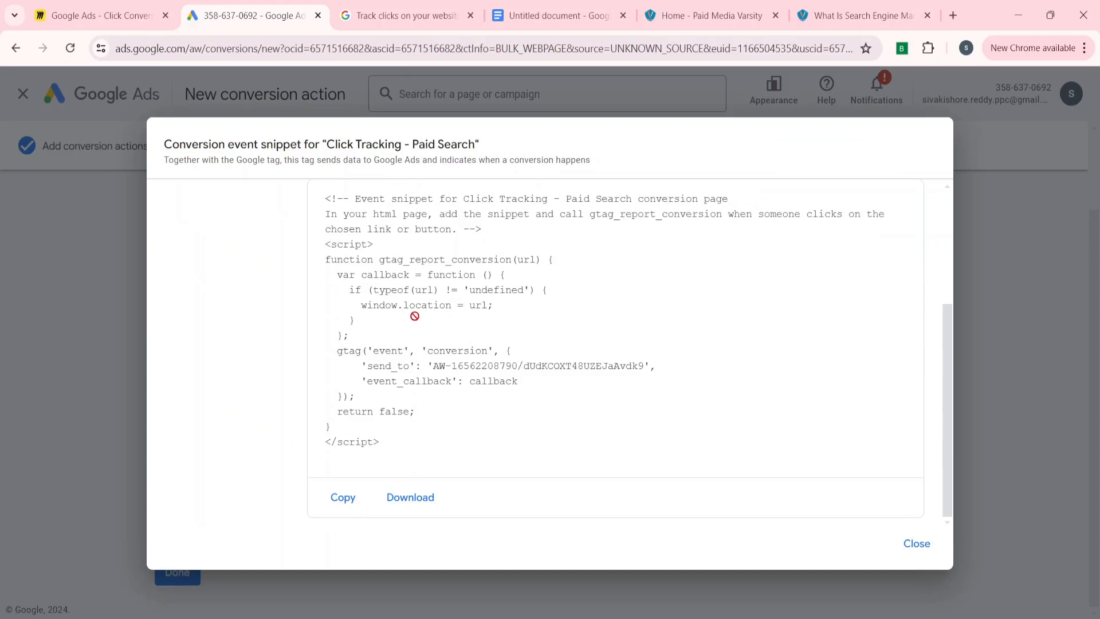
pyautogui.scroll(2, 417, 315)
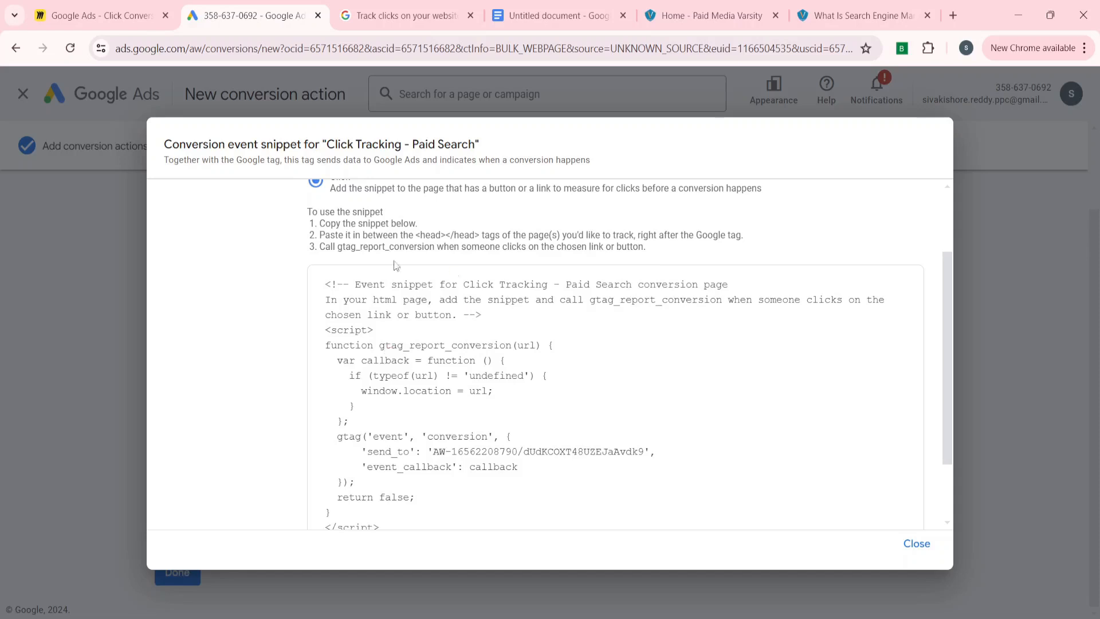
pyautogui.scroll(2, 393, 356)
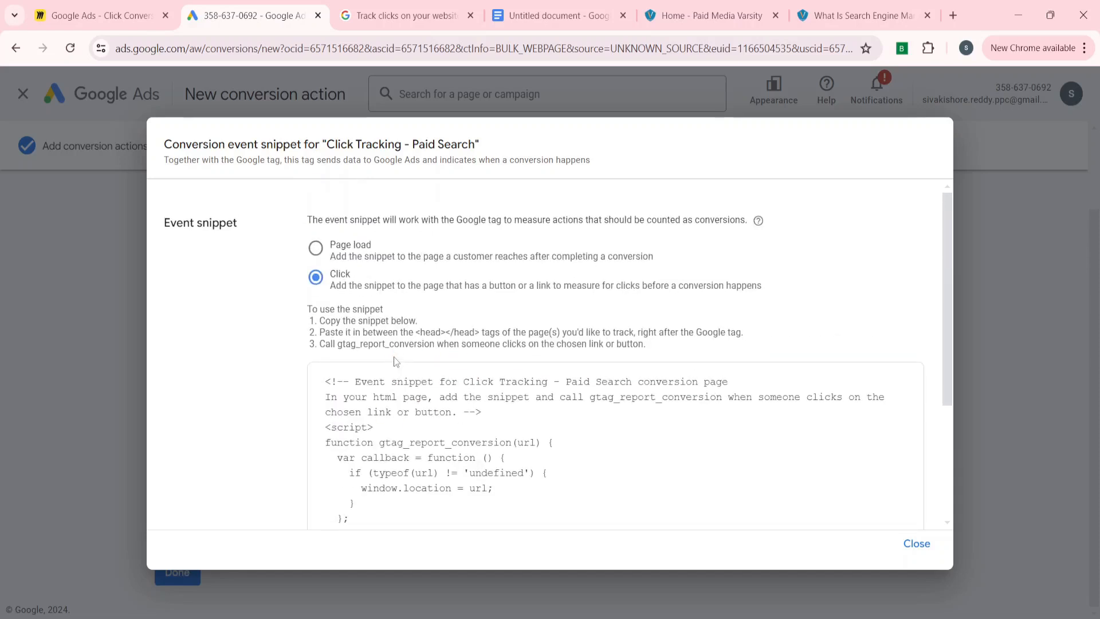
# Step: Review the home page's "Paid Search" link, its HTML anchor code in the Google Docs document, and the click snippet instructions
pyautogui.click(710, 15)
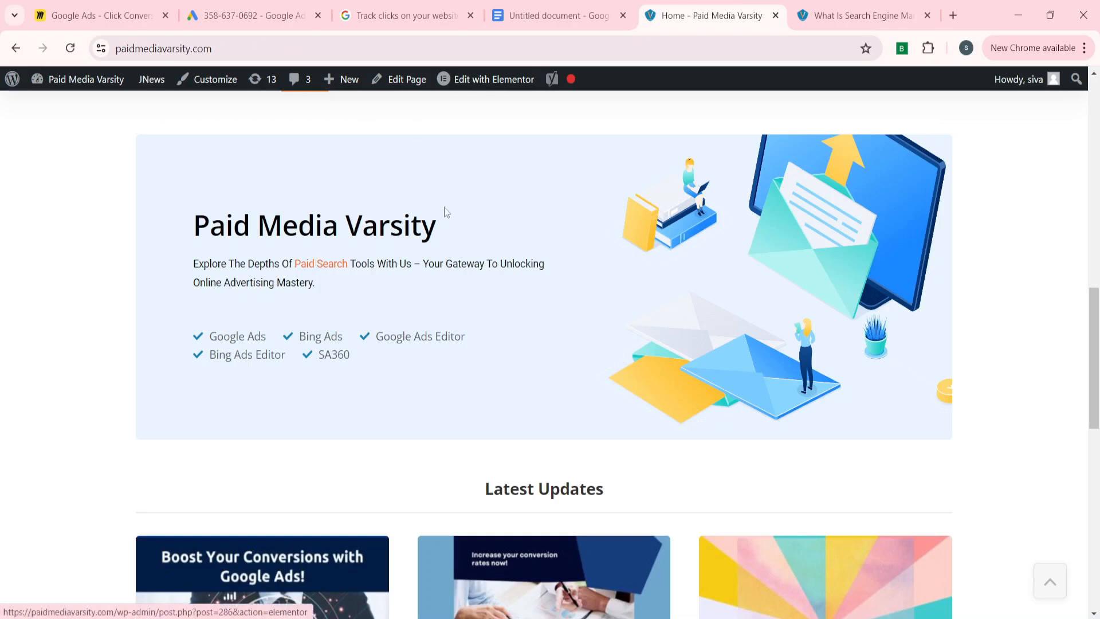
pyautogui.moveTo(296, 263); pyautogui.dragTo(350, 264)
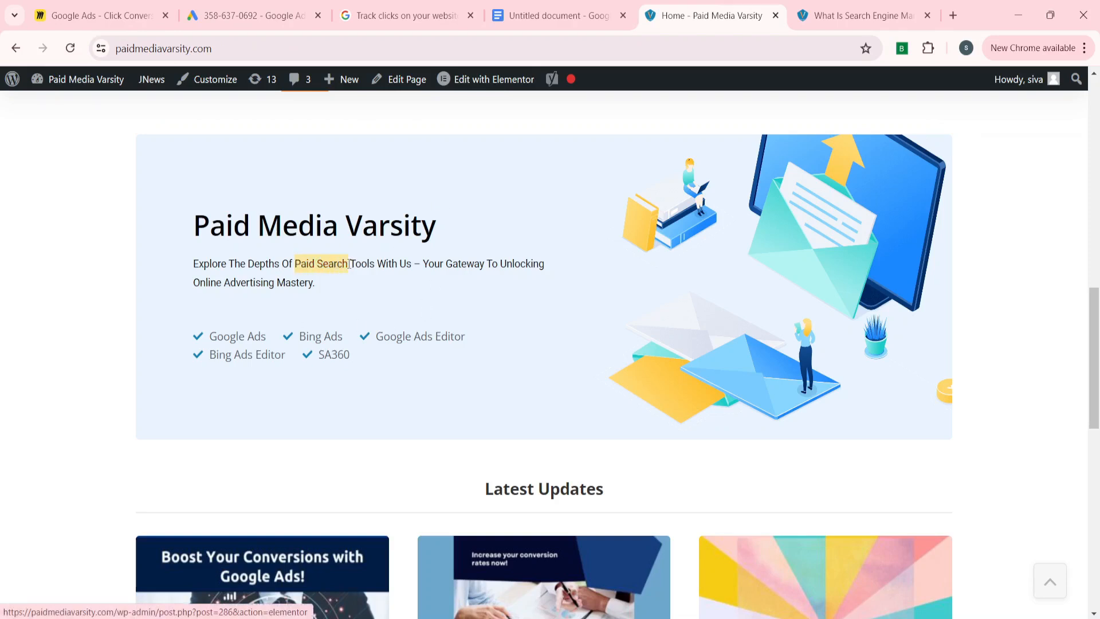
pyautogui.click(349, 264)
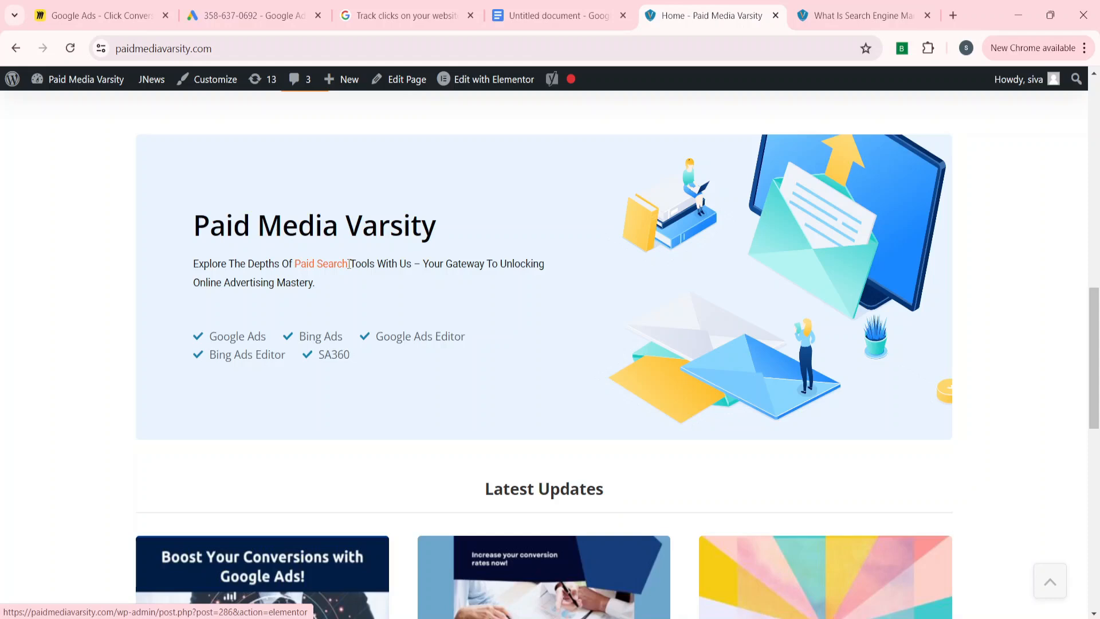
pyautogui.click(140, 4)
pyautogui.click(576, 5)
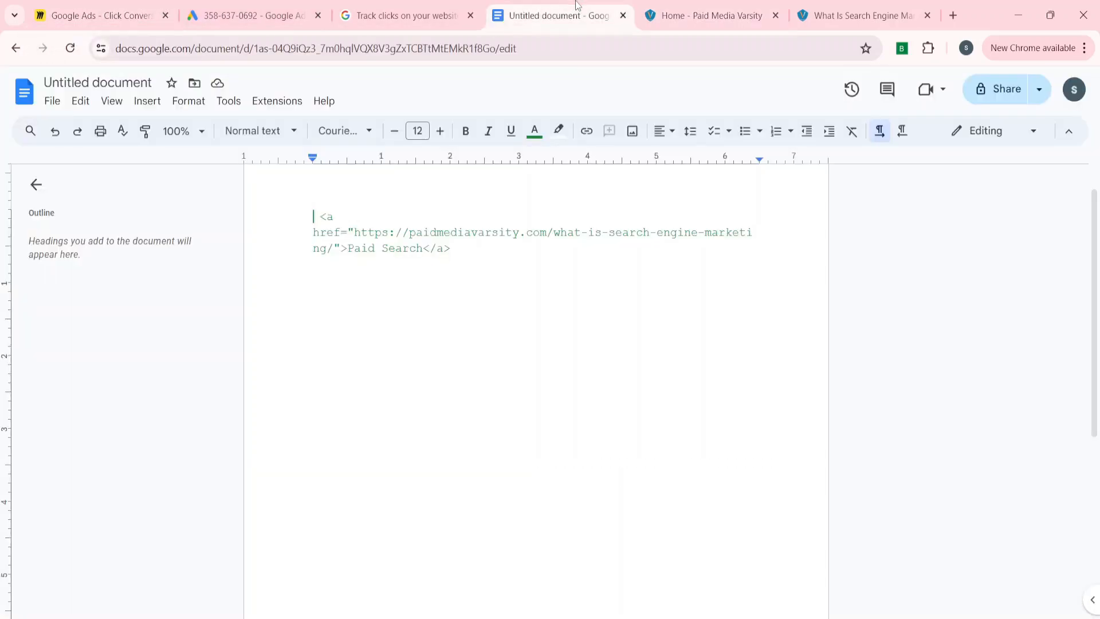
pyautogui.click(290, 6)
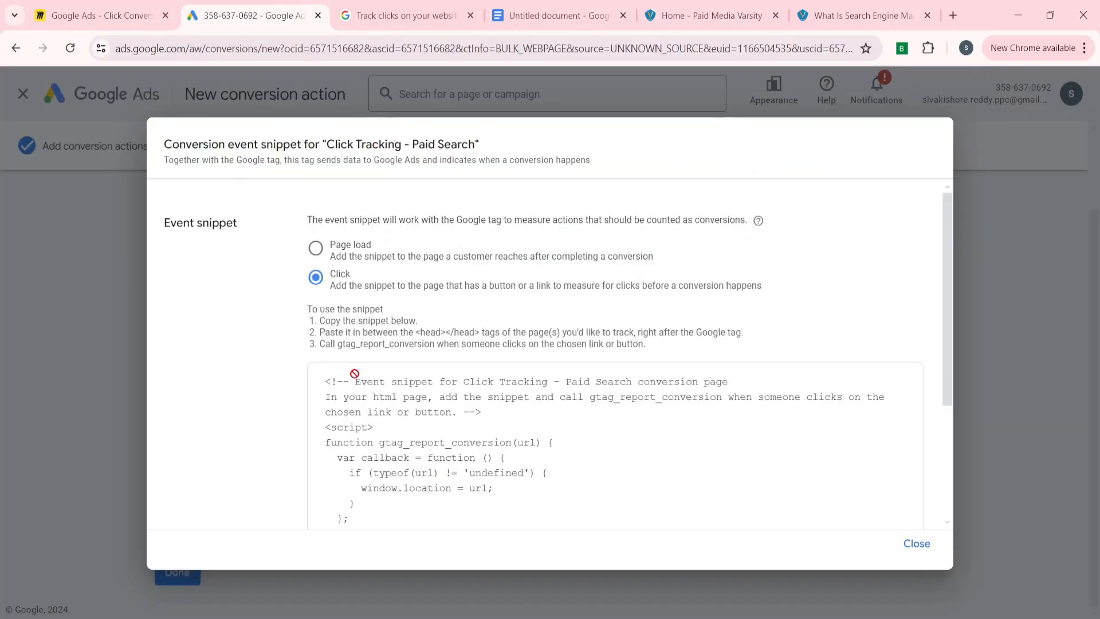
pyautogui.click(705, 16)
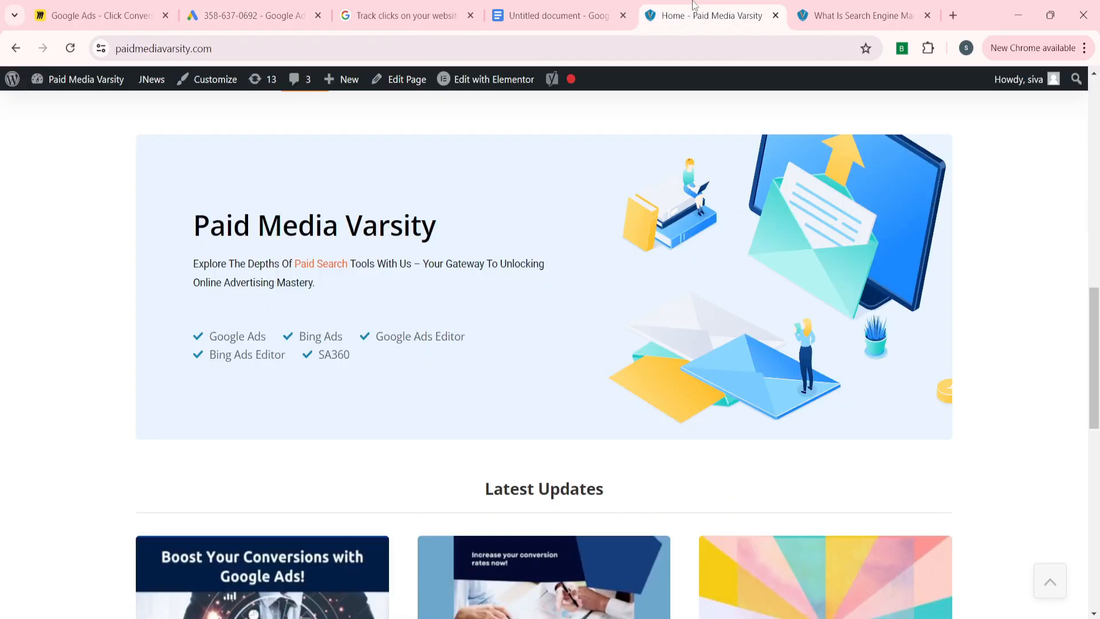
pyautogui.scroll(-7, 52, 507)
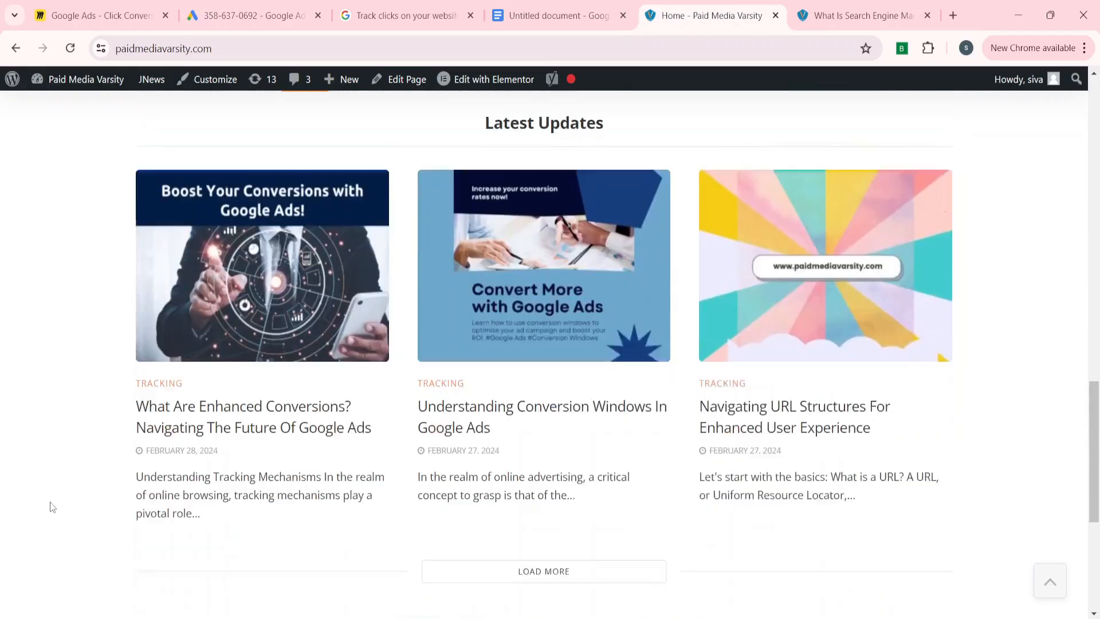
# Step: Close the click event snippet and start the Google tag setup for the new conversion action
pyautogui.scroll(12, 52, 506)
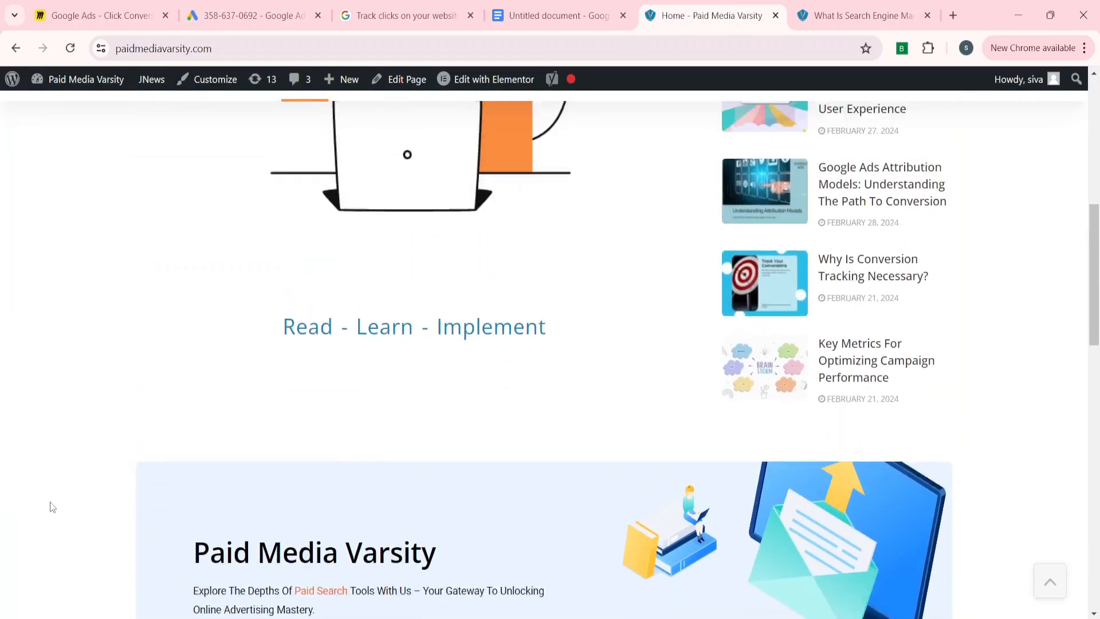
pyautogui.scroll(-4, 51, 507)
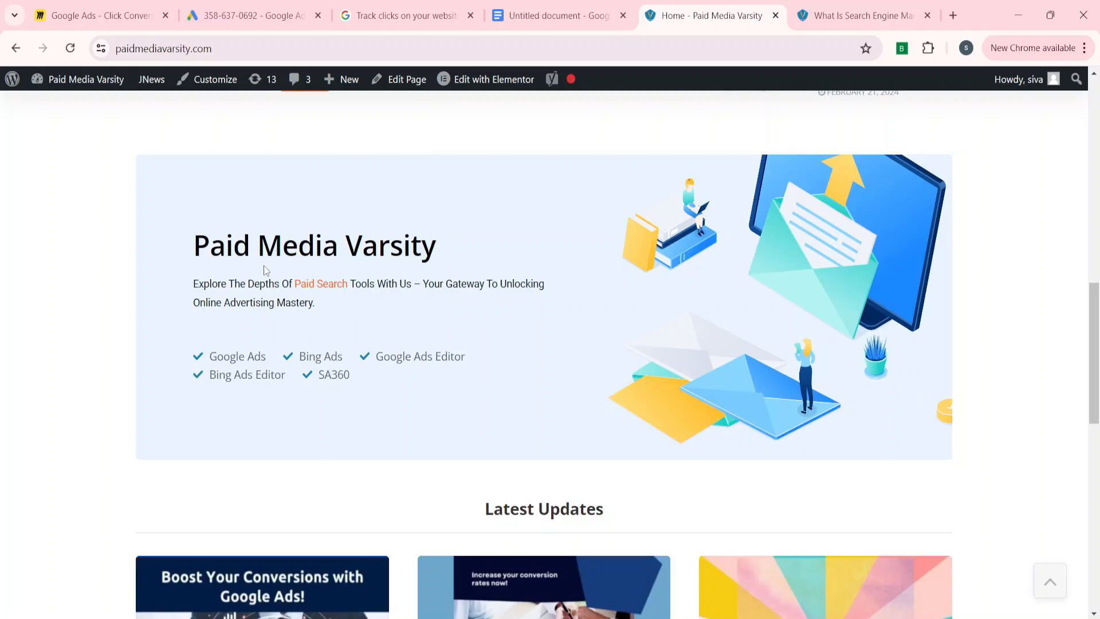
pyautogui.click(252, 15)
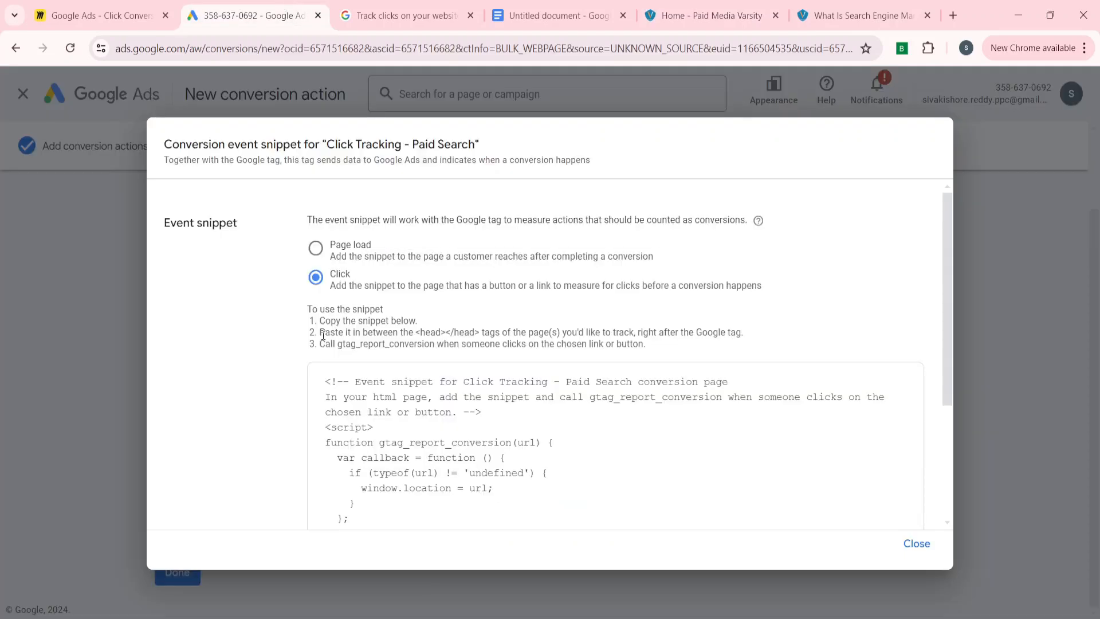
pyautogui.scroll(-3, 323, 335)
pyautogui.click(917, 544)
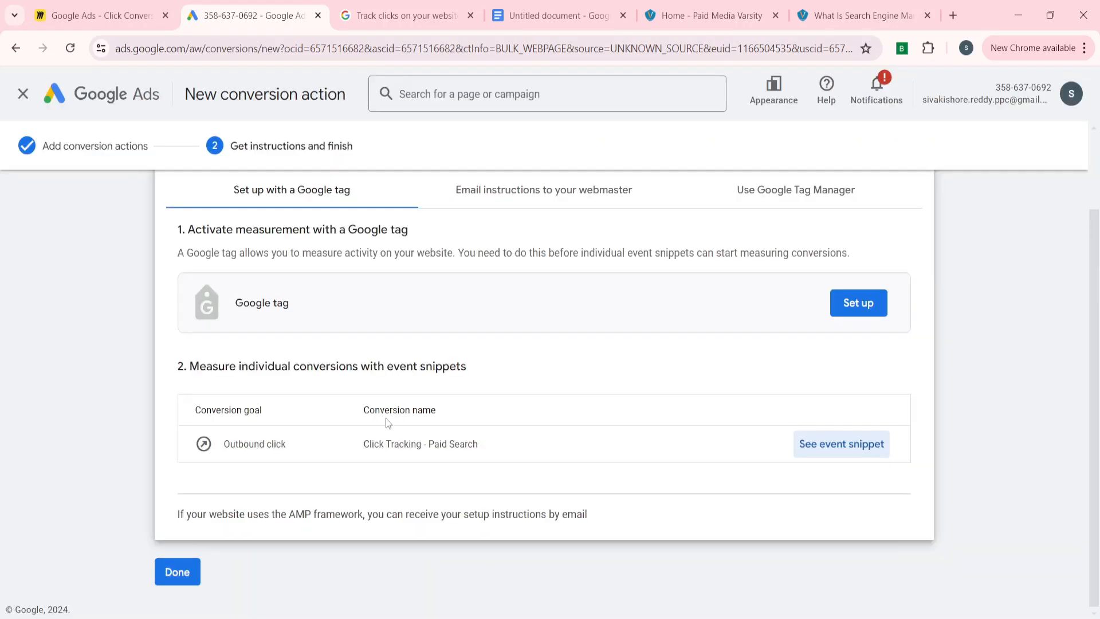
pyautogui.click(842, 332)
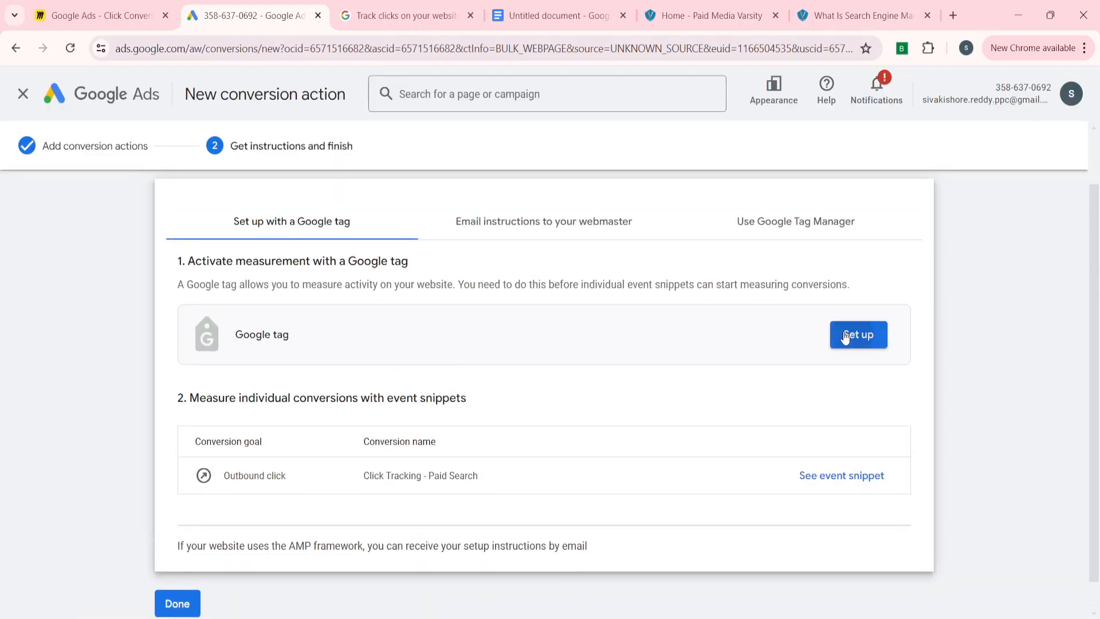
# Step: Open the WordPress admin dashboard of the Paid Media Varsity website
pyautogui.click(670, 5)
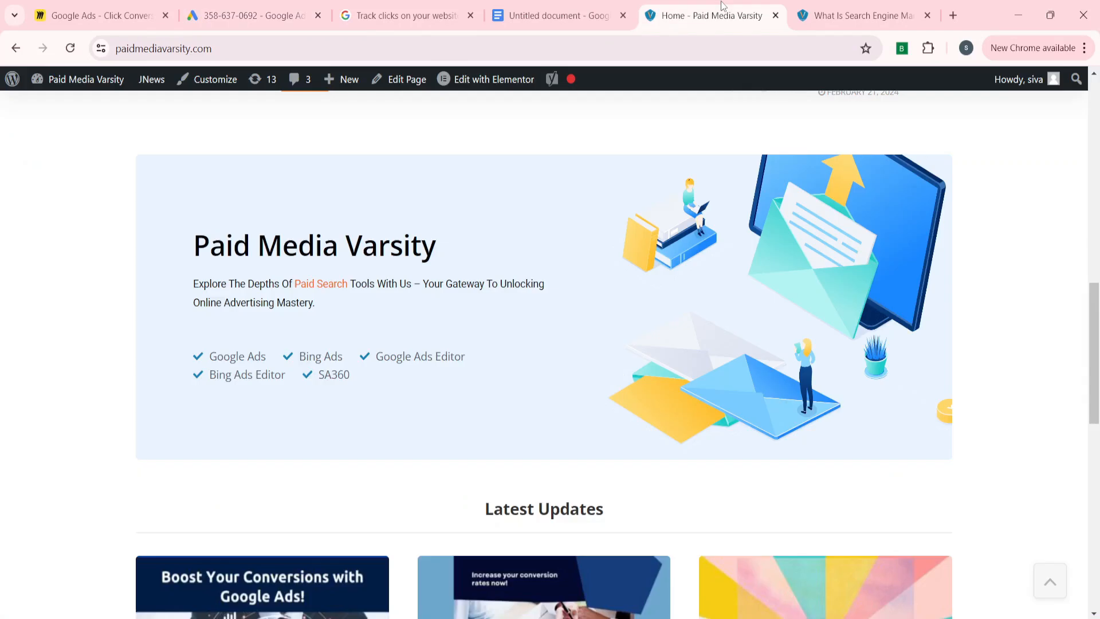
pyautogui.scroll(3, 170, 194)
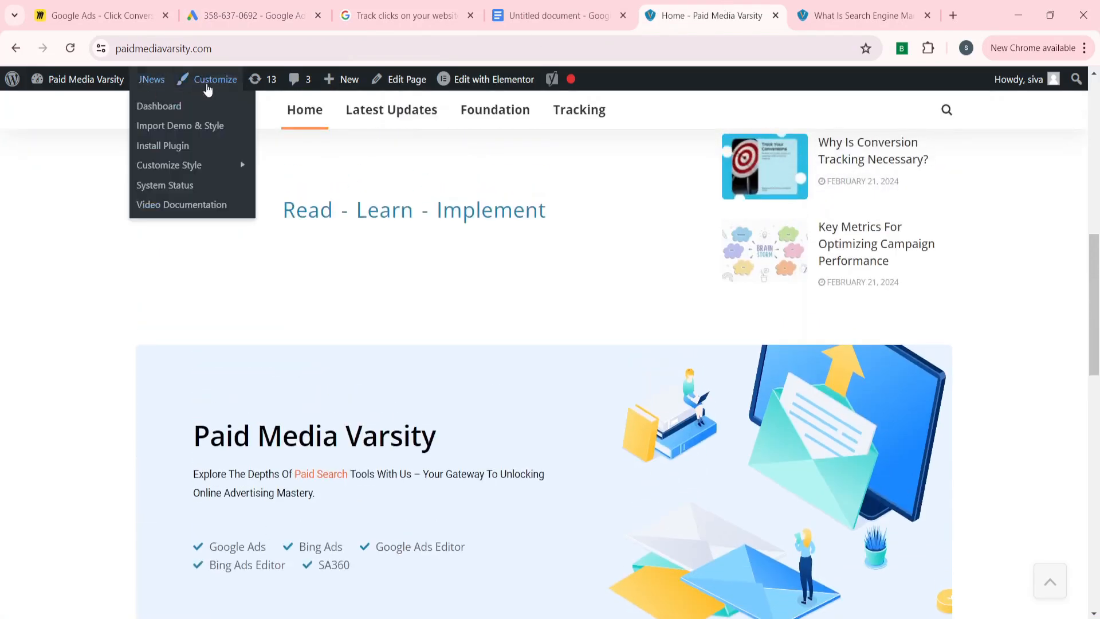
pyautogui.click(64, 84)
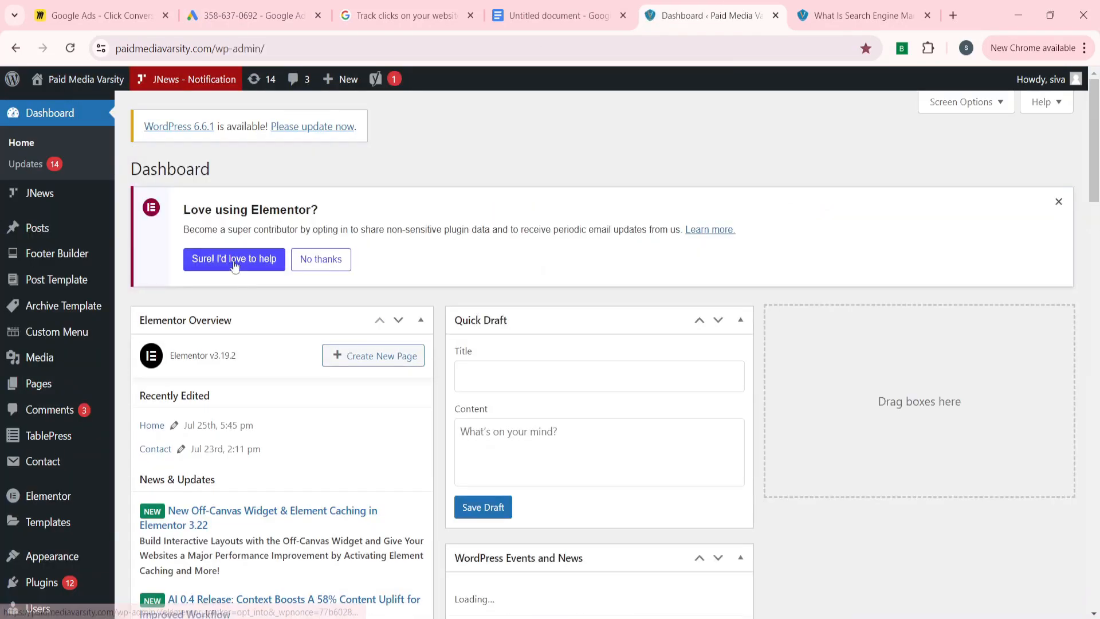
# Step: In the Google Ads tag setup, show the instructions, choose manual installation and copy the Google tag code
pyautogui.click(140, 3)
pyautogui.click(252, 11)
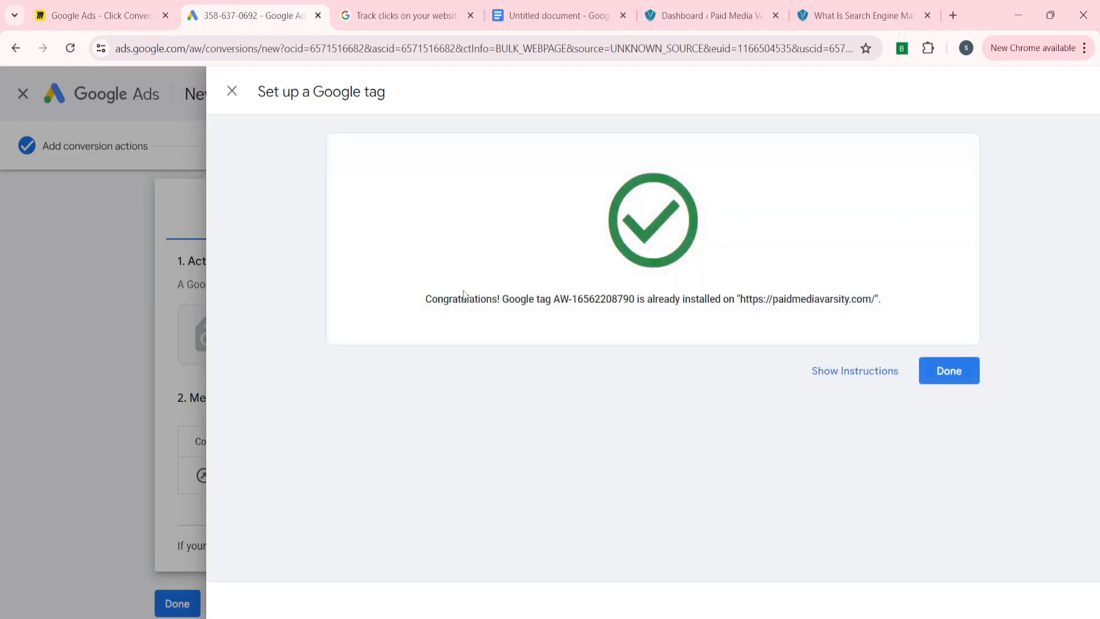
pyautogui.click(844, 380)
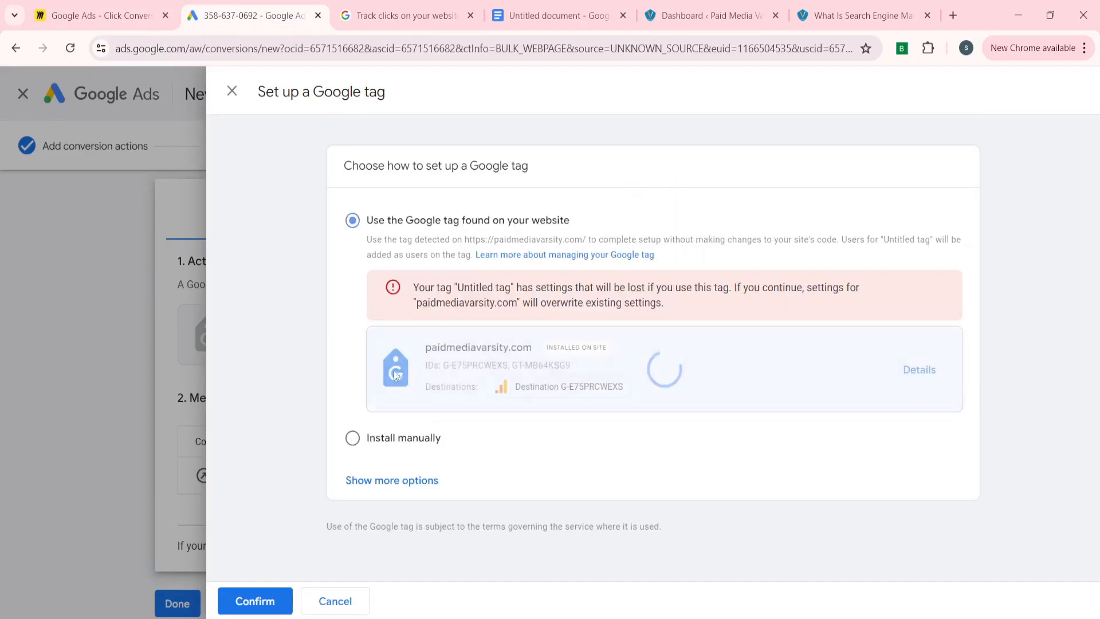
pyautogui.click(353, 426)
pyautogui.scroll(-1, 497, 401)
pyautogui.click(919, 261)
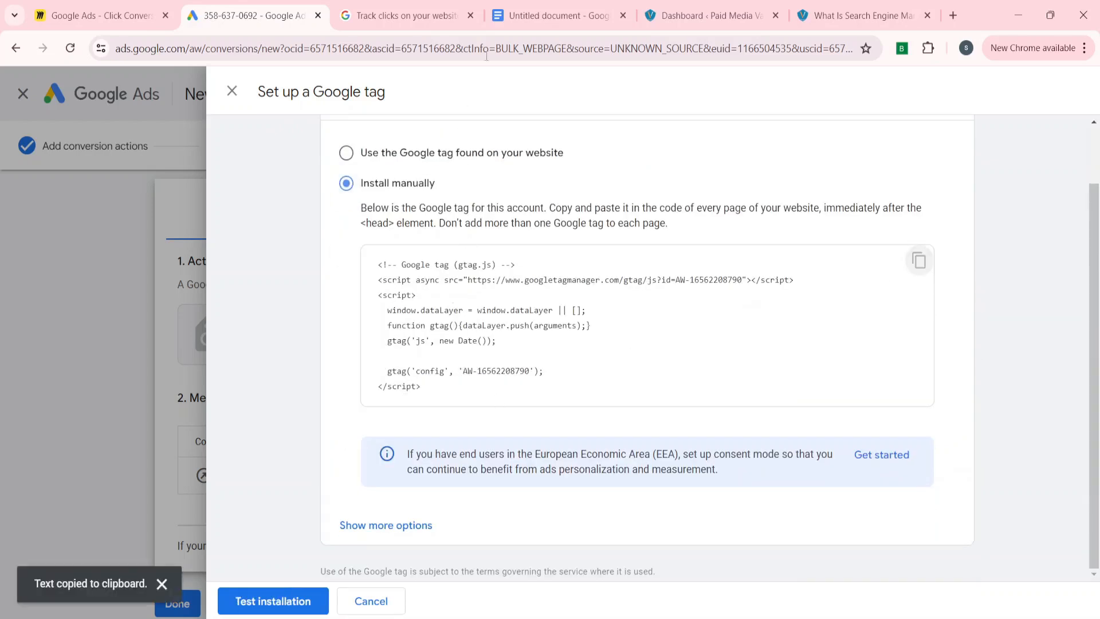
# Step: In WordPress, open the JNews theme's header.php in the theme file editor
pyautogui.click(687, 16)
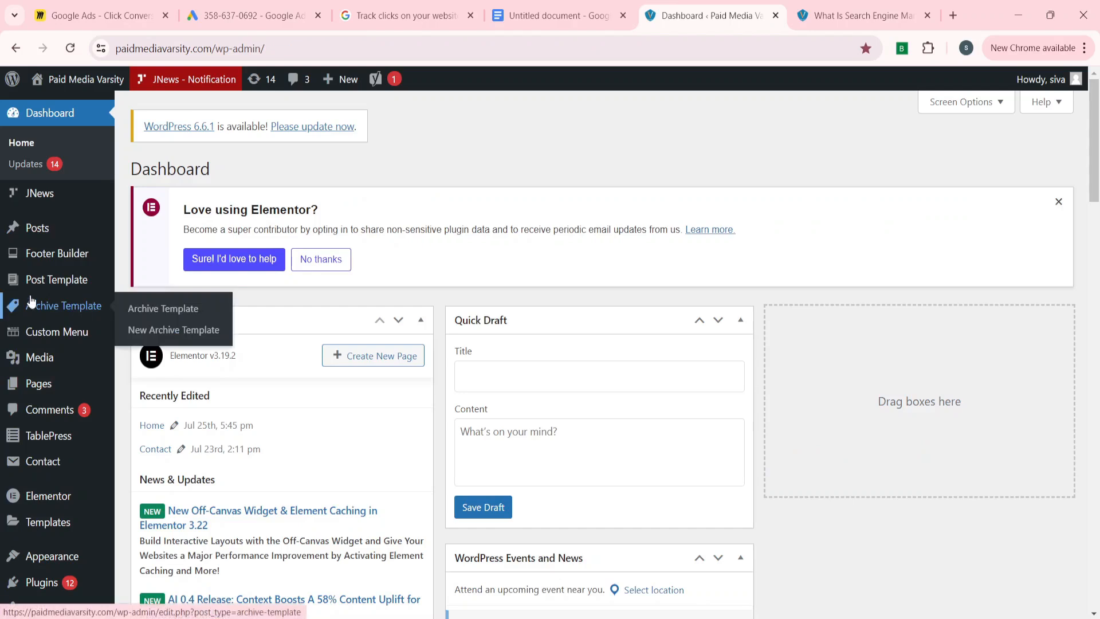
pyautogui.scroll(-5, 29, 429)
pyautogui.moveTo(33, 570)
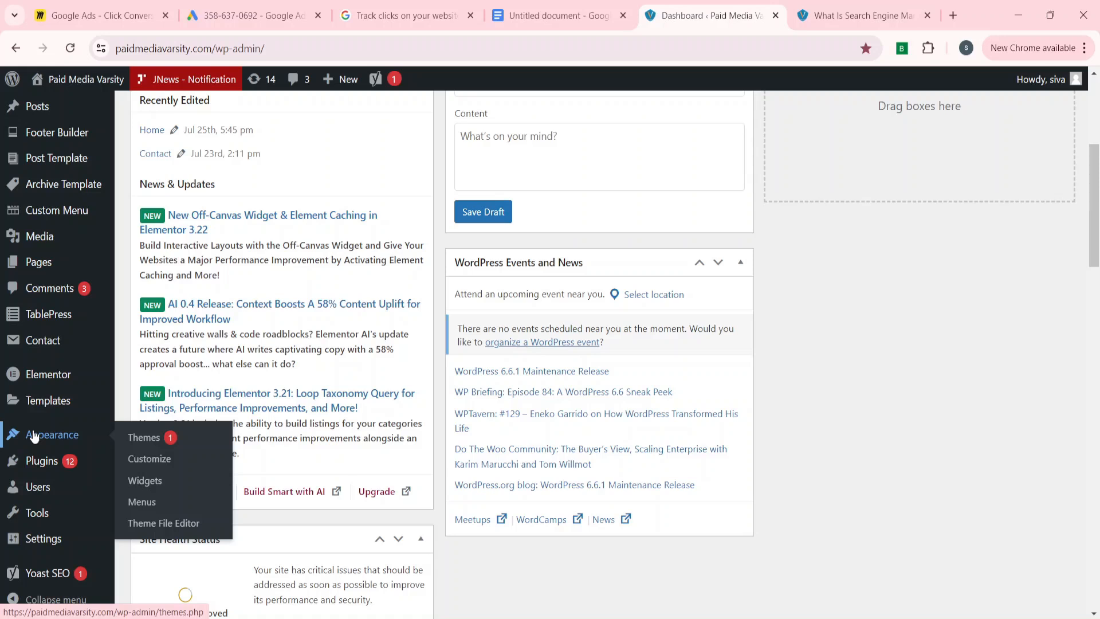
pyautogui.click(165, 523)
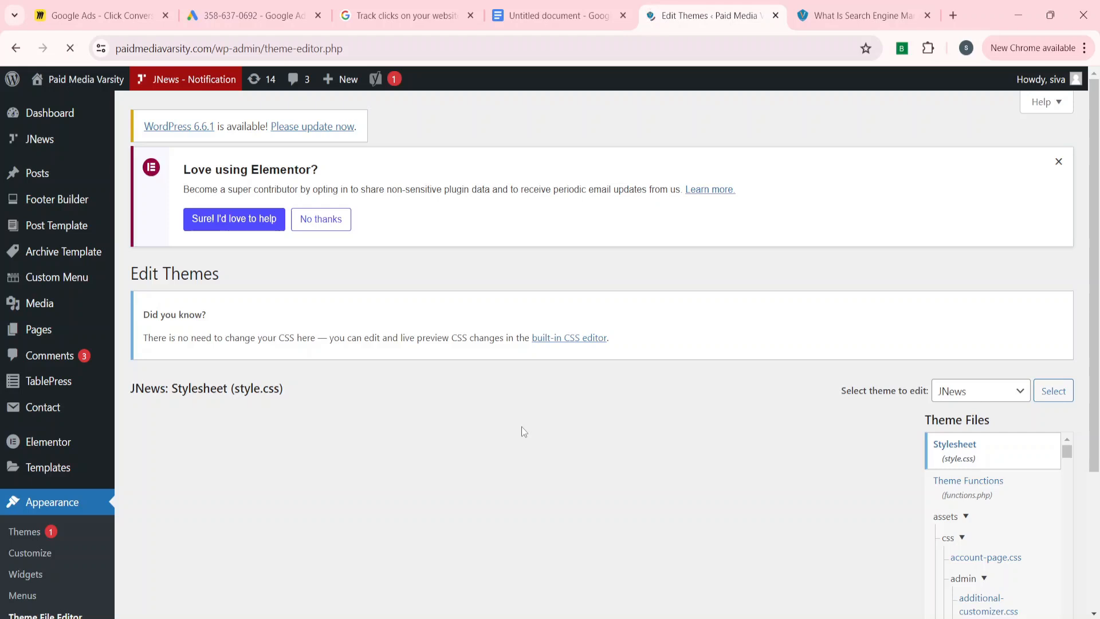
pyautogui.scroll(-3, 521, 426)
pyautogui.scroll(-6, 997, 366)
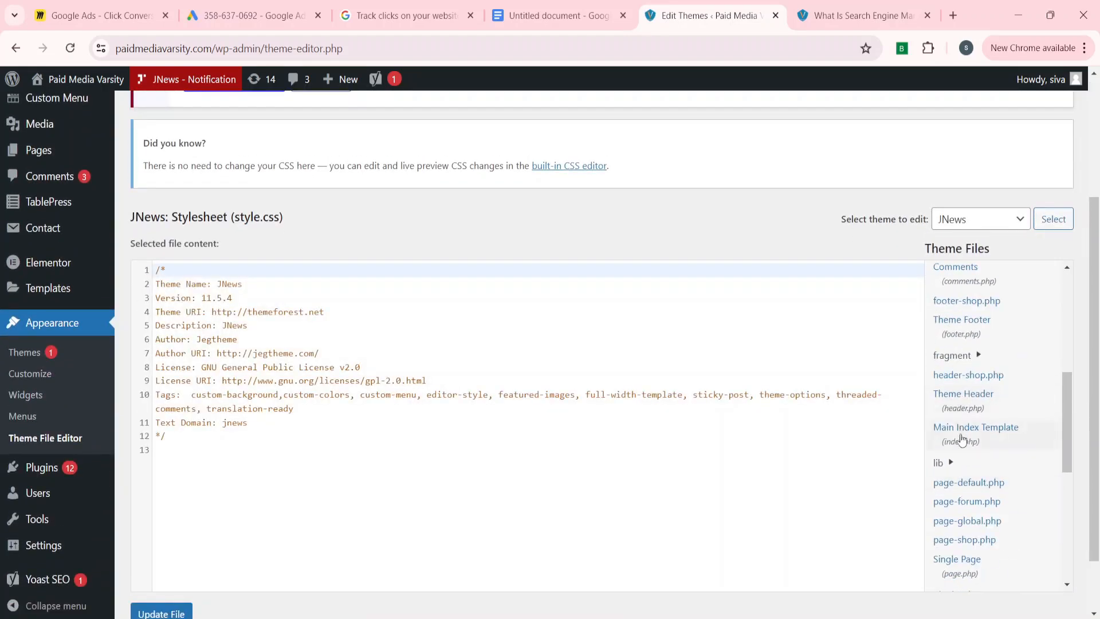
pyautogui.click(958, 408)
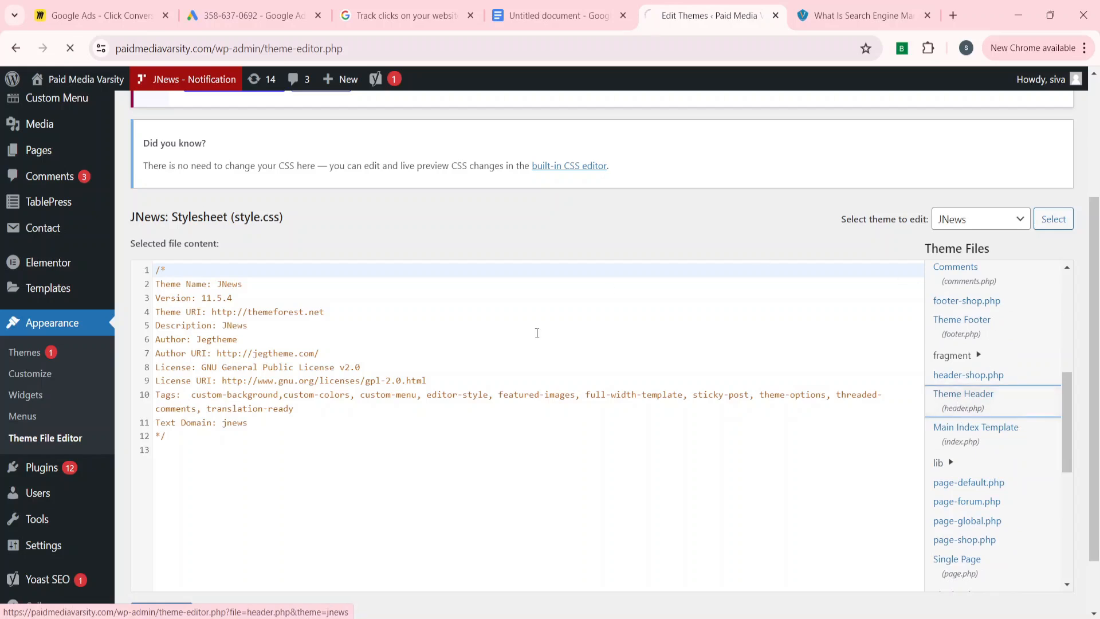
# Step: Check the Google tag placement instructions and paste the tag code just after the opening <head> tag in header.php
pyautogui.scroll(-3, 354, 342)
pyautogui.moveTo(106, 6)
pyautogui.mouseDown()
pyautogui.moveTo(229, 8)
pyautogui.moveTo(115, 7)
pyautogui.mouseUp()
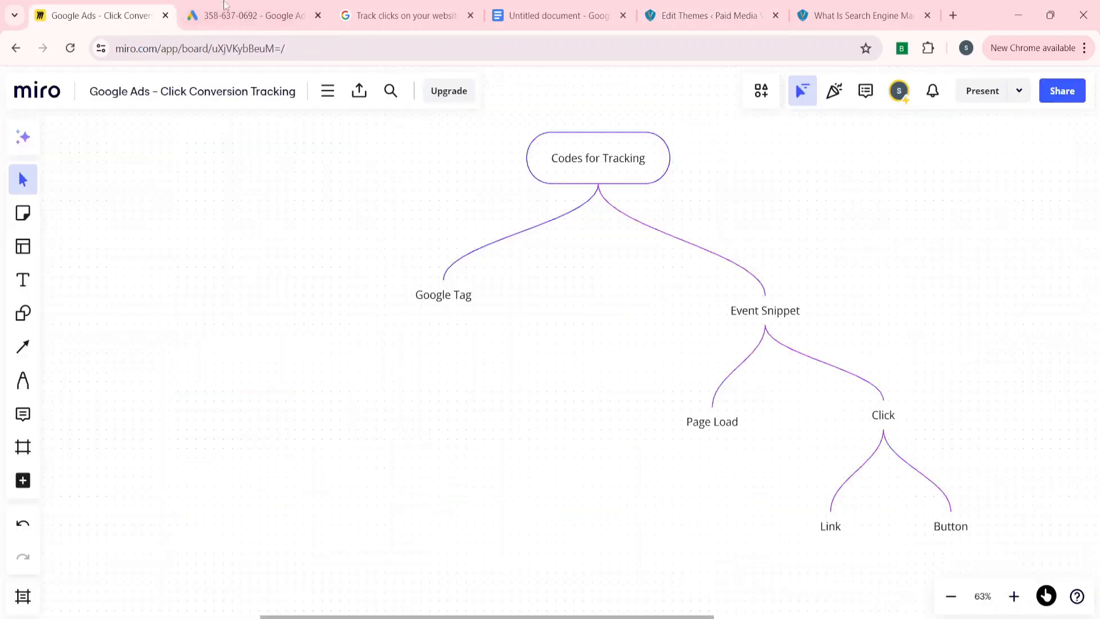
pyautogui.click(269, 9)
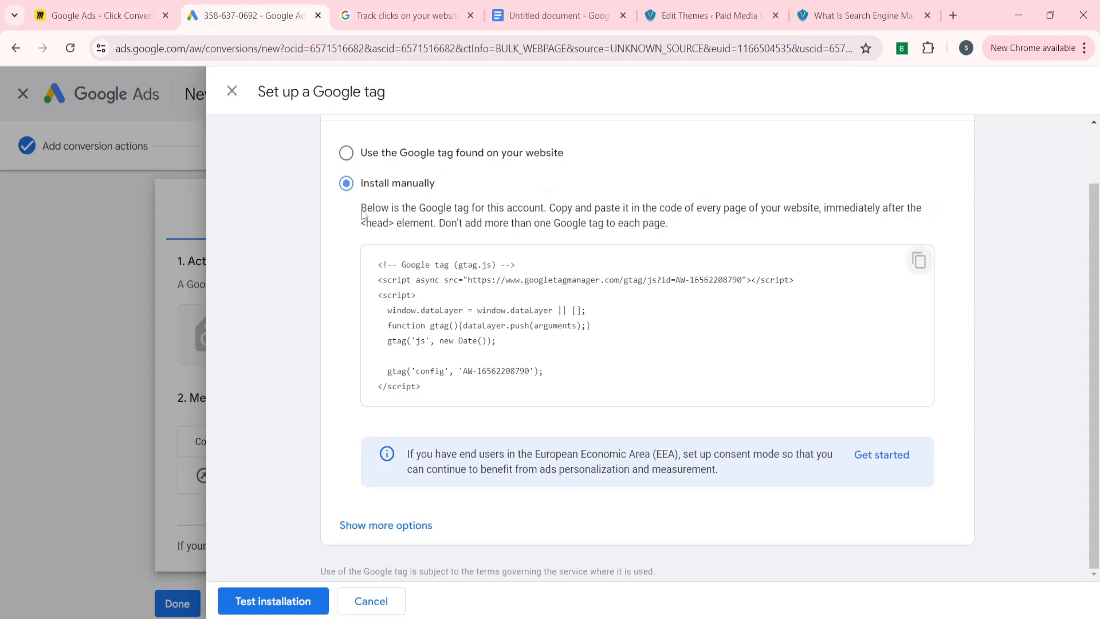
pyautogui.click(701, 13)
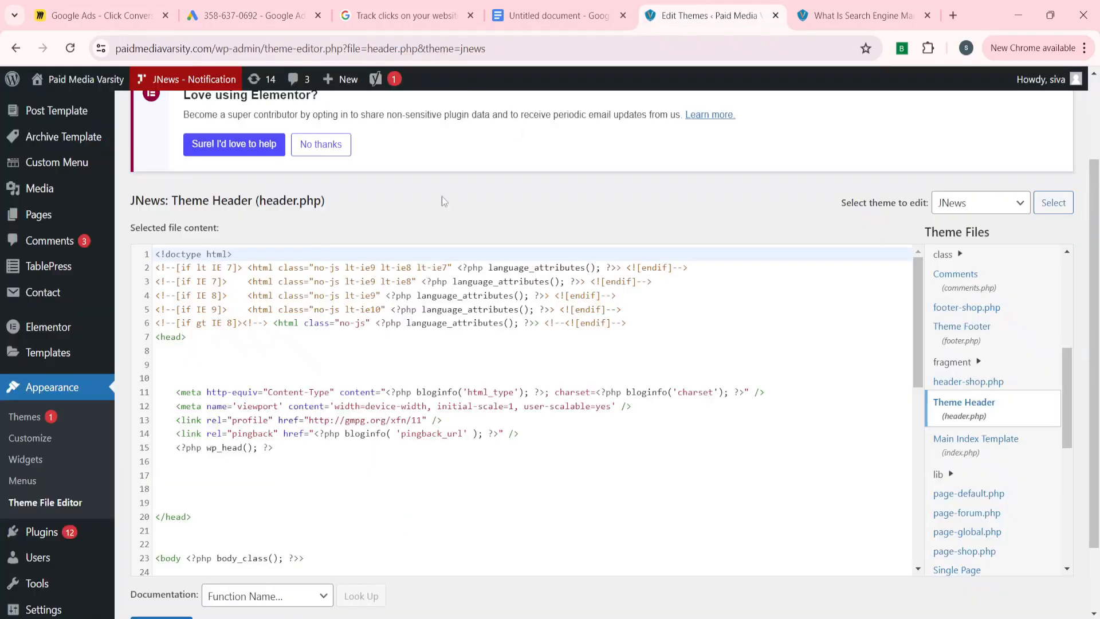
pyautogui.click(208, 339)
pyautogui.press('Return')
pyautogui.press('Return')
pyautogui.hotkey('ctrl', 'v')
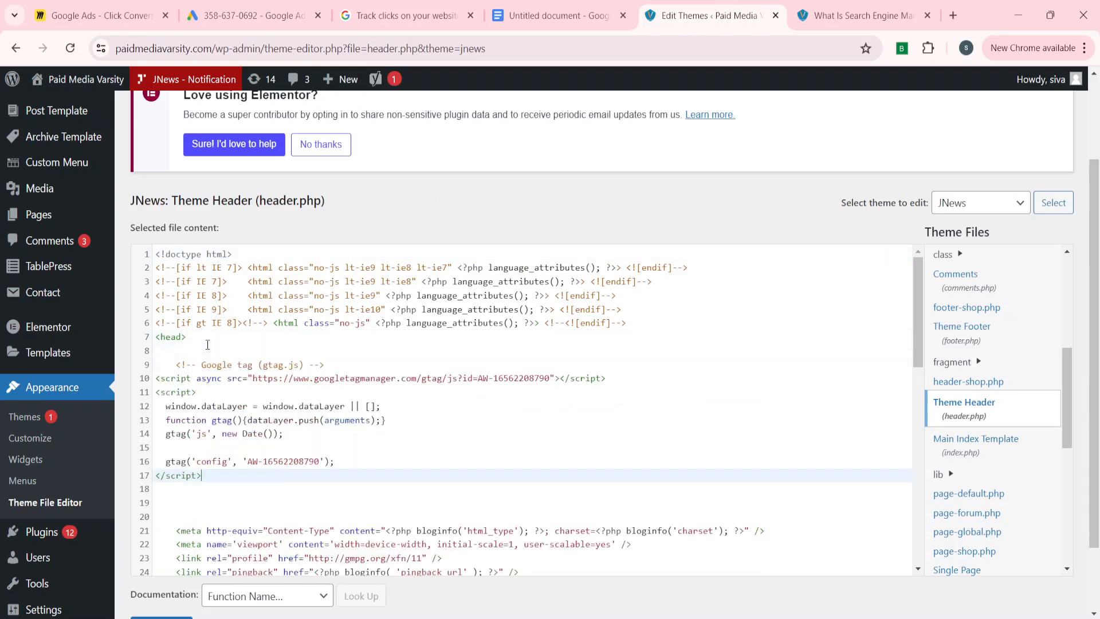
# Step: Leave the Google tag setup in Google Ads and copy the click event snippet for "Click Tracking - Paid Search"
pyautogui.scroll(-3, 283, 410)
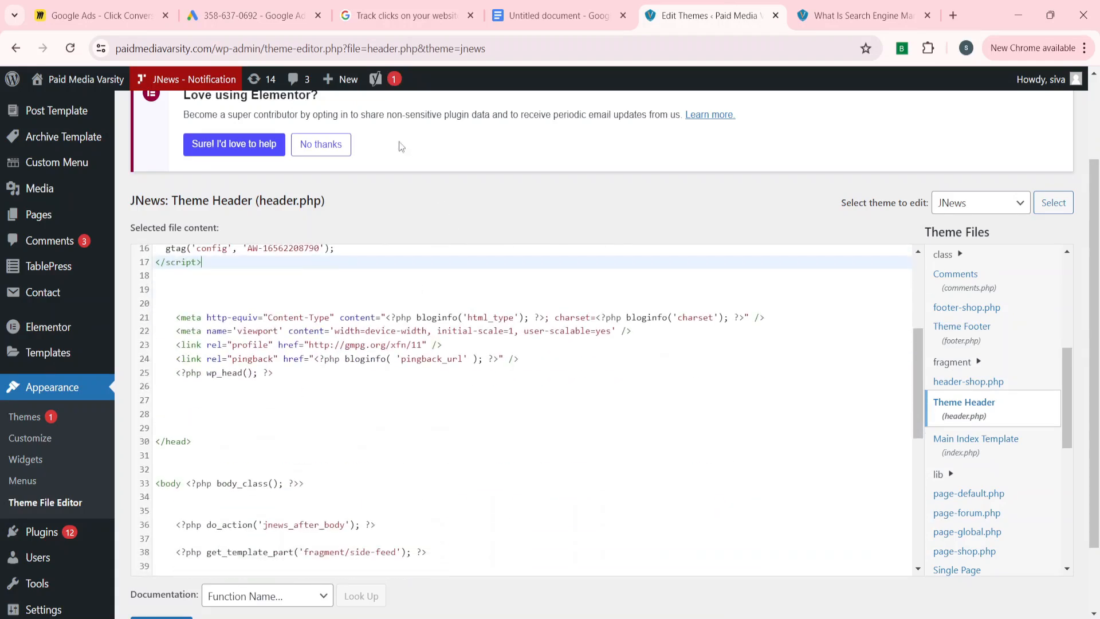
pyautogui.click(258, 15)
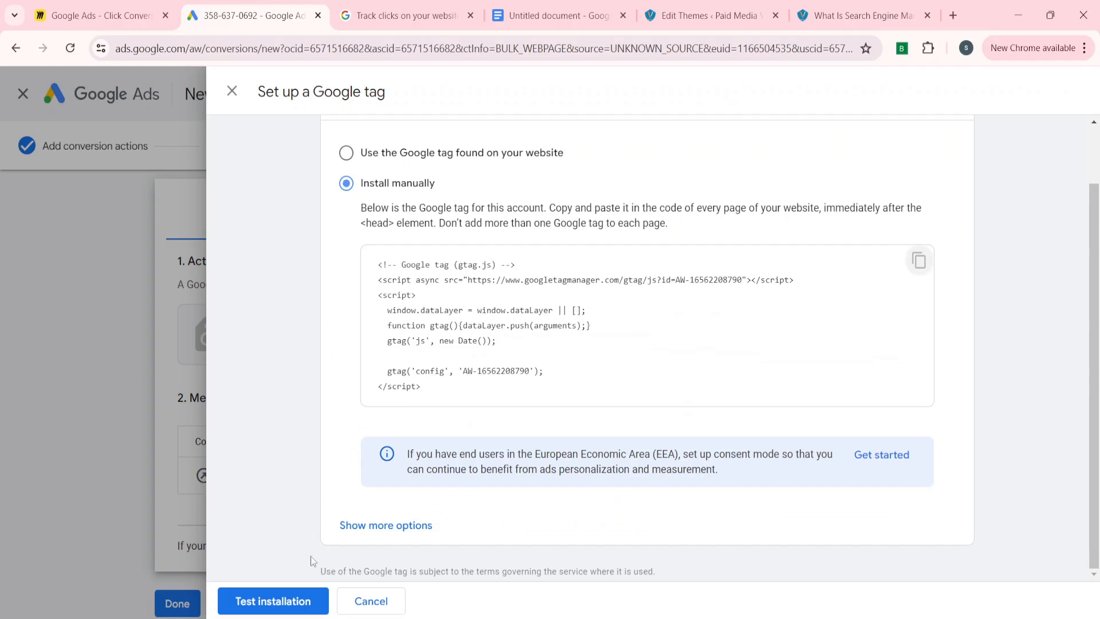
pyautogui.click(369, 600)
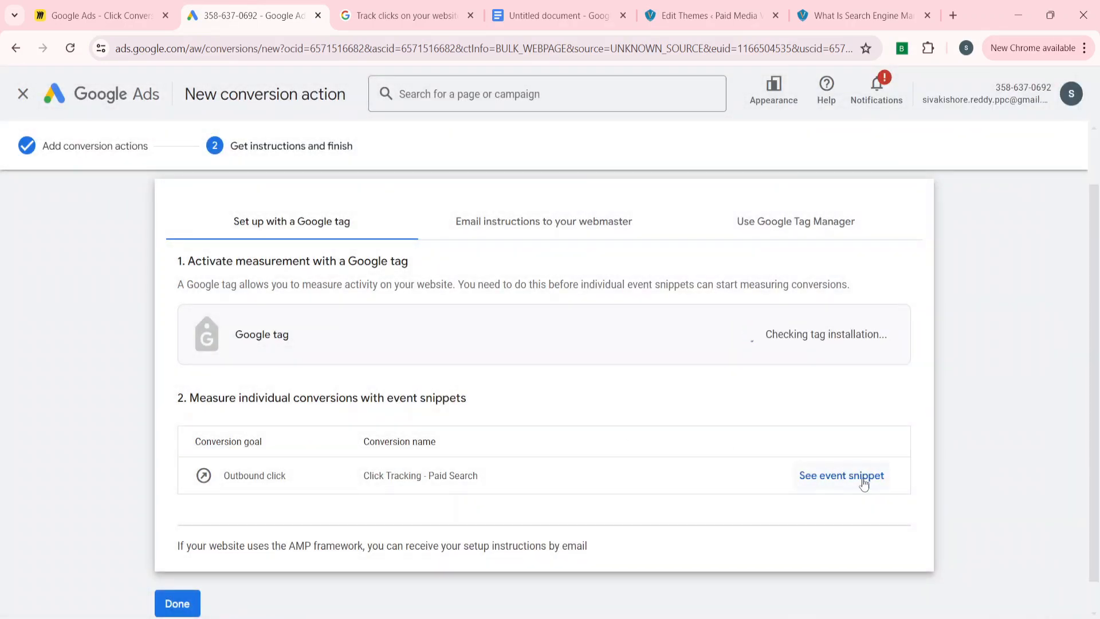
pyautogui.click(861, 474)
pyautogui.scroll(2, 314, 344)
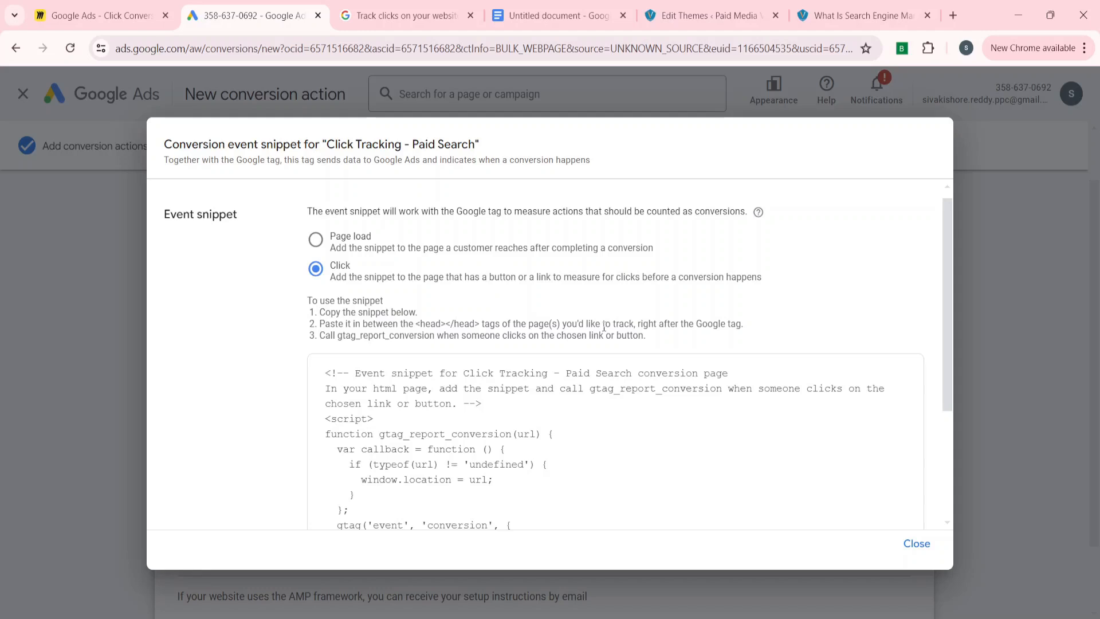
pyautogui.scroll(-3, 409, 438)
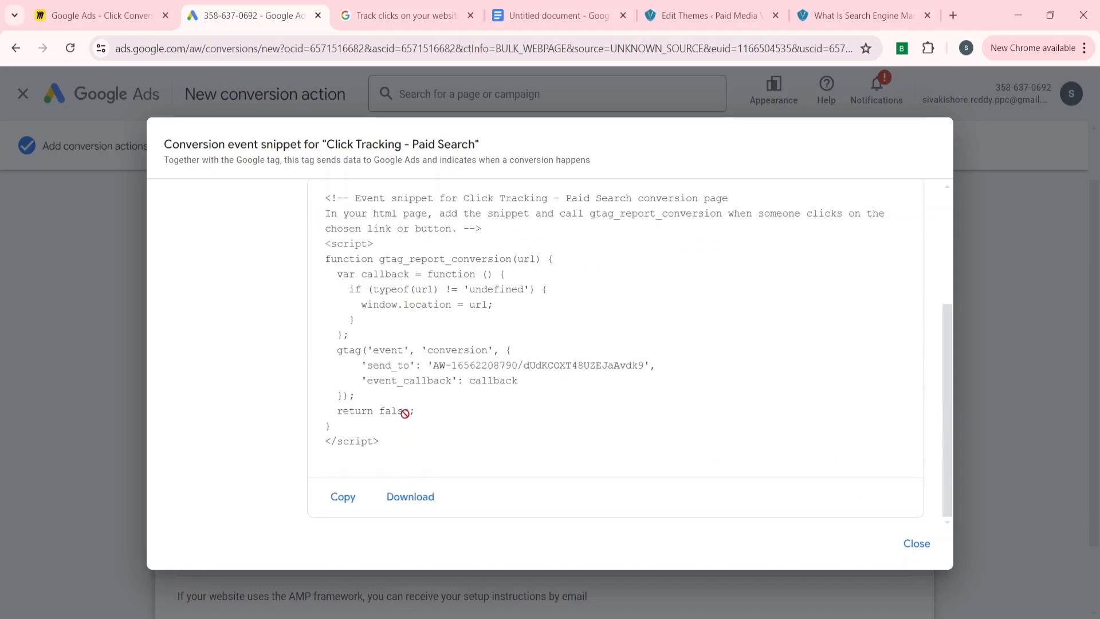
pyautogui.click(343, 498)
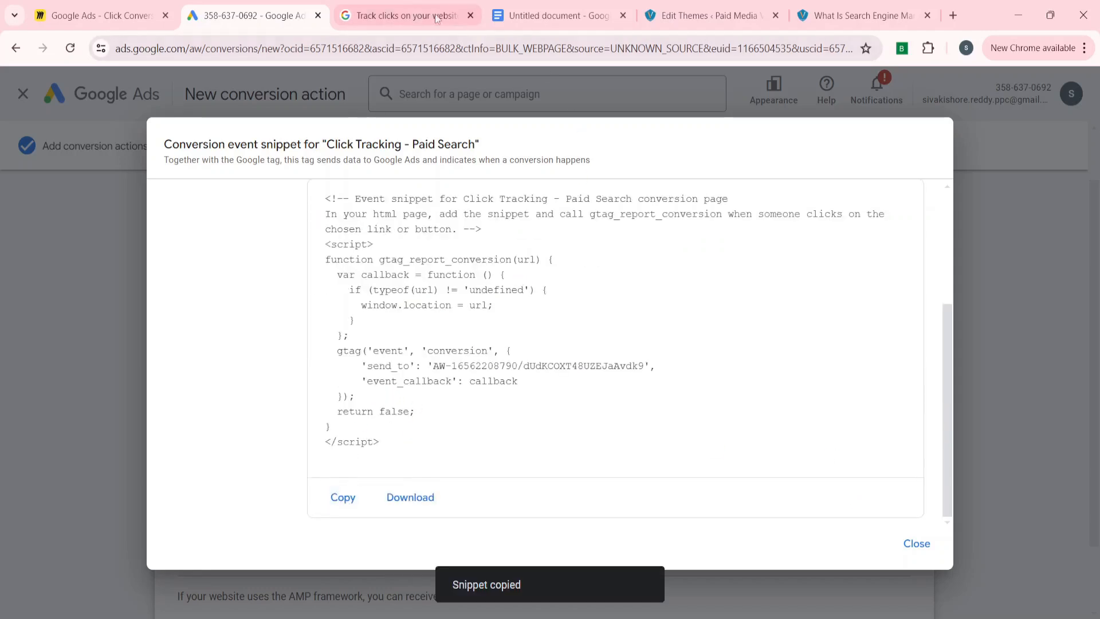
# Step: Paste the event snippet into header.php below the wp_head() line, before the closing </head> tag
pyautogui.click(727, 20)
pyautogui.scroll(-5, 261, 337)
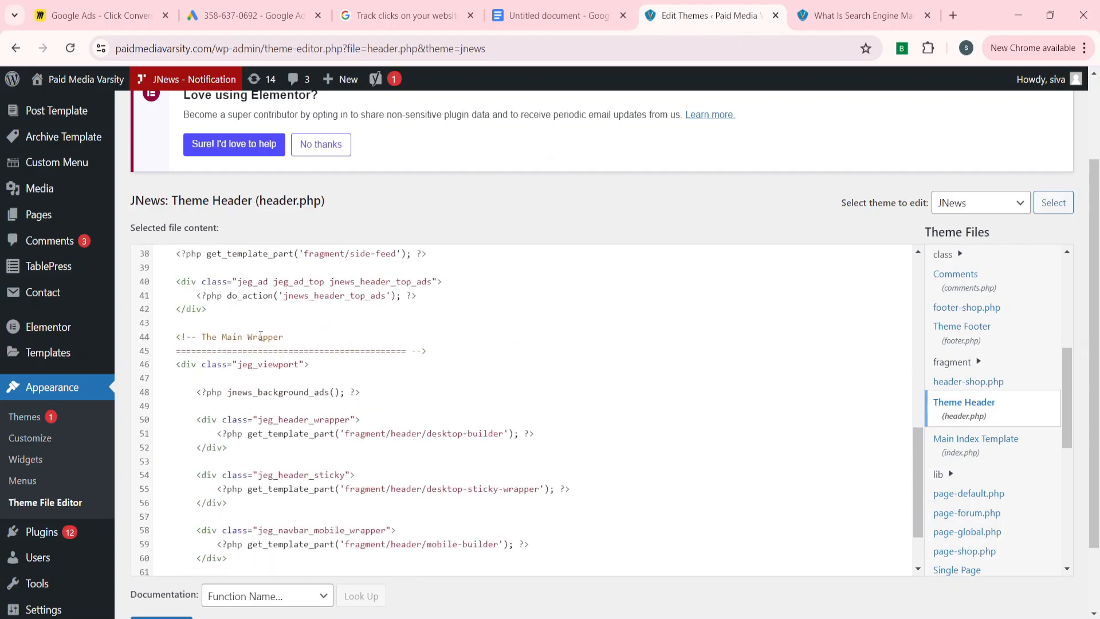
pyautogui.scroll(3, 251, 405)
pyautogui.click(235, 327)
pyautogui.scroll(3, 232, 373)
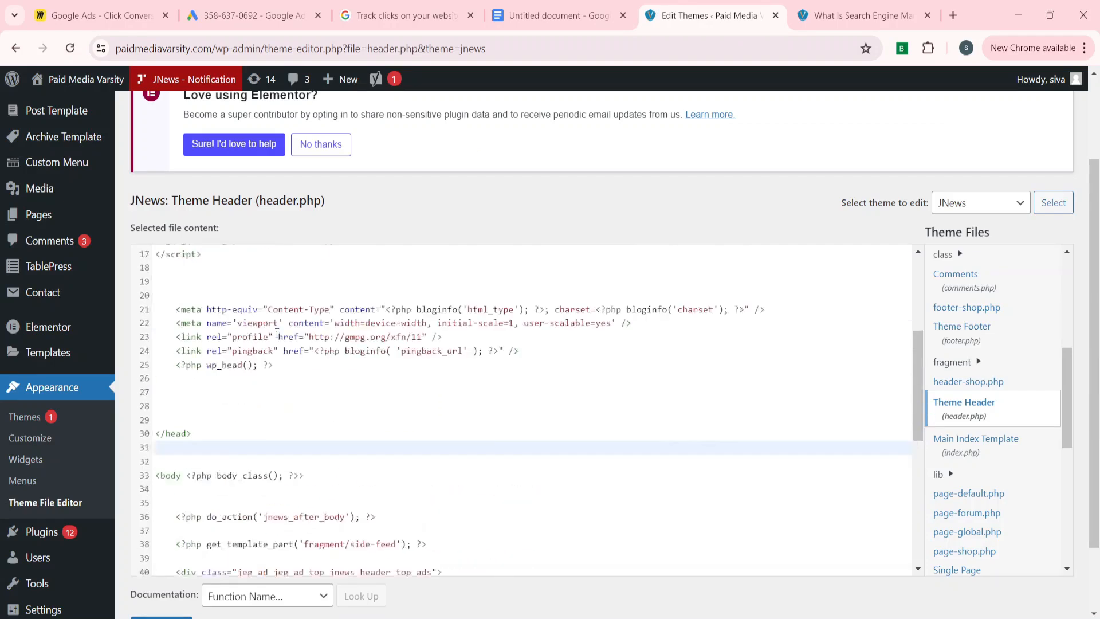
pyautogui.click(303, 402)
pyautogui.press('Return')
pyautogui.press('Return')
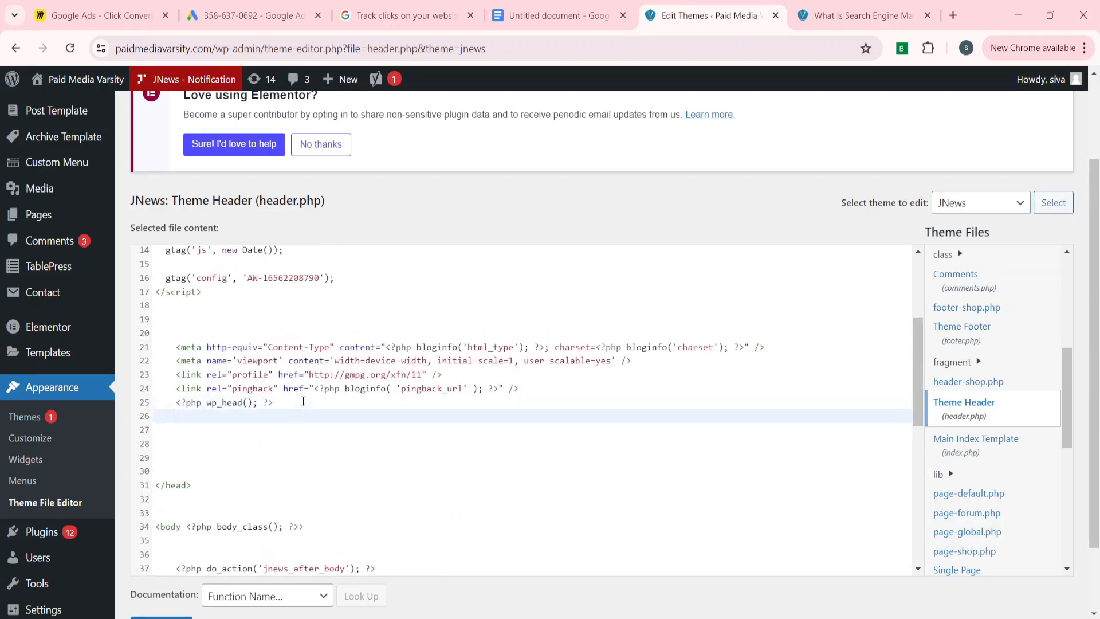
pyautogui.press('Return')
pyautogui.hotkey('ctrl', 'v')
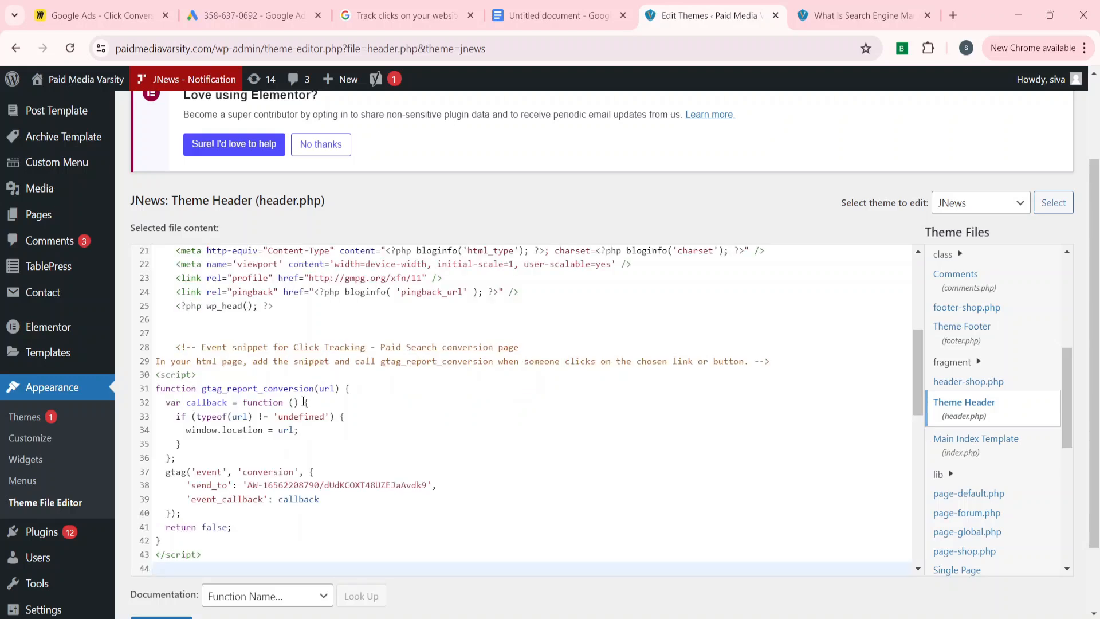
# Step: Review the event snippet's code and its position relative to the closing </head> tag in header.php
pyautogui.scroll(-3, 303, 402)
pyautogui.scroll(3, 303, 401)
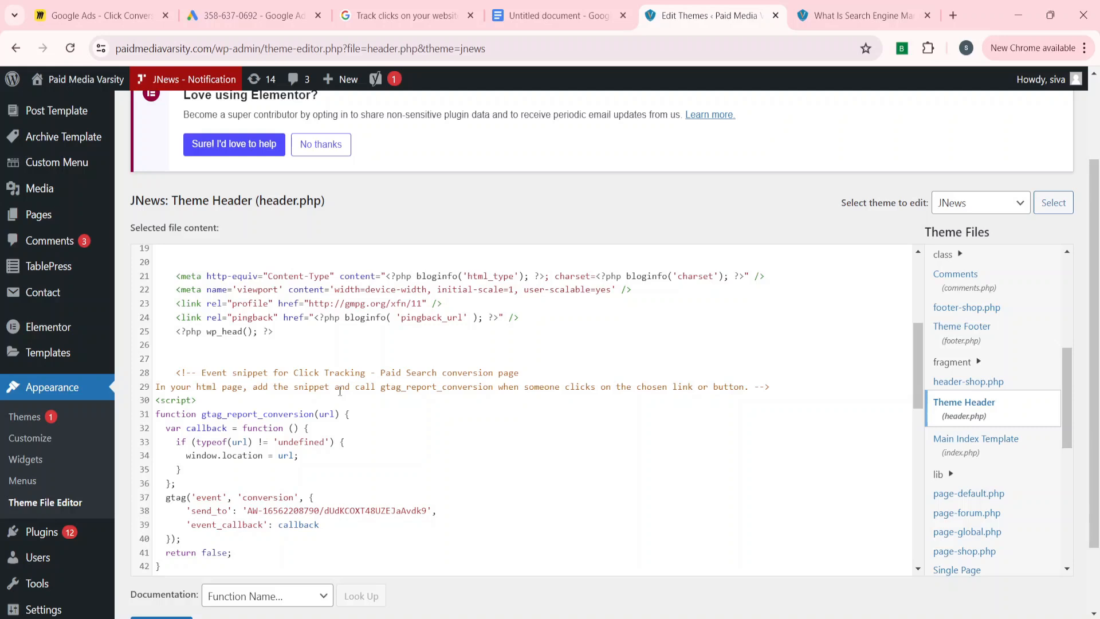
pyautogui.scroll(-3, 340, 391)
pyautogui.scroll(3, 340, 391)
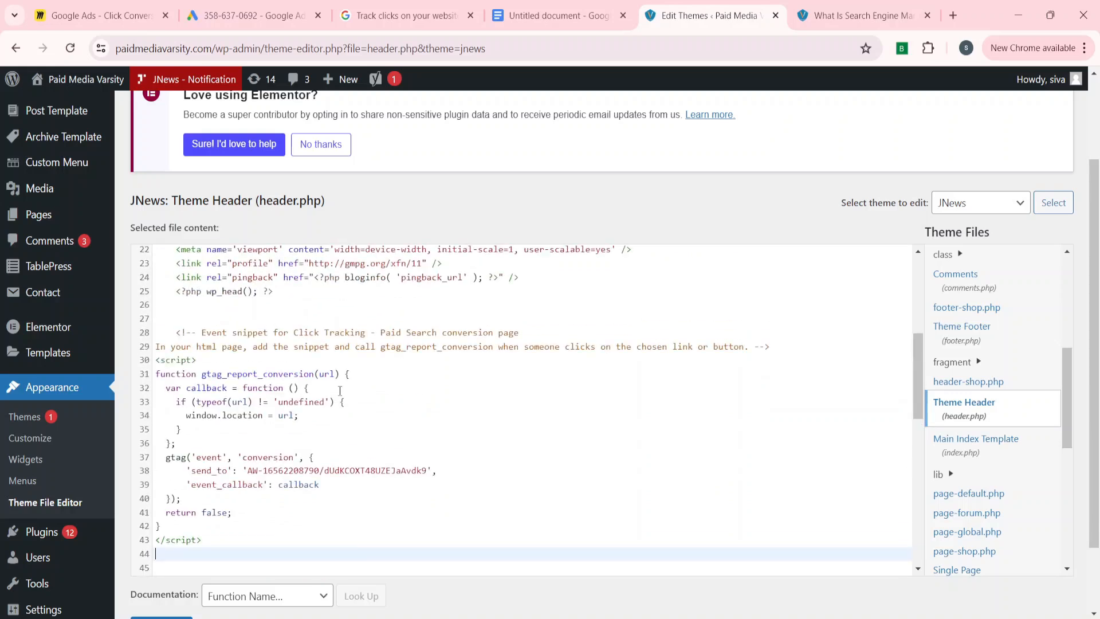
pyautogui.scroll(-8, 340, 391)
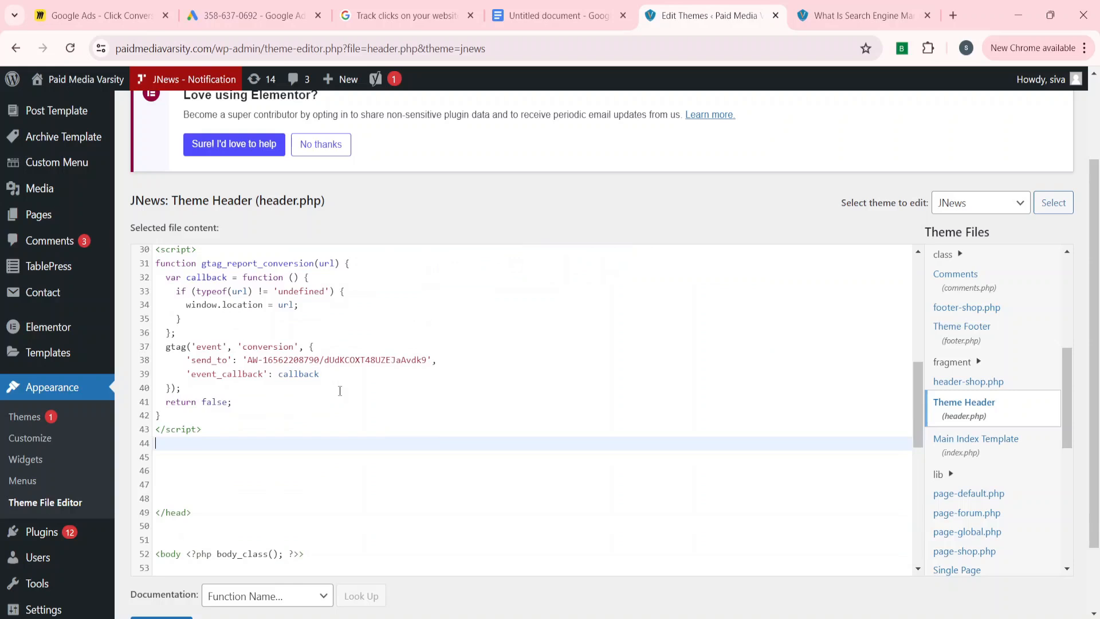
pyautogui.scroll(4, 291, 360)
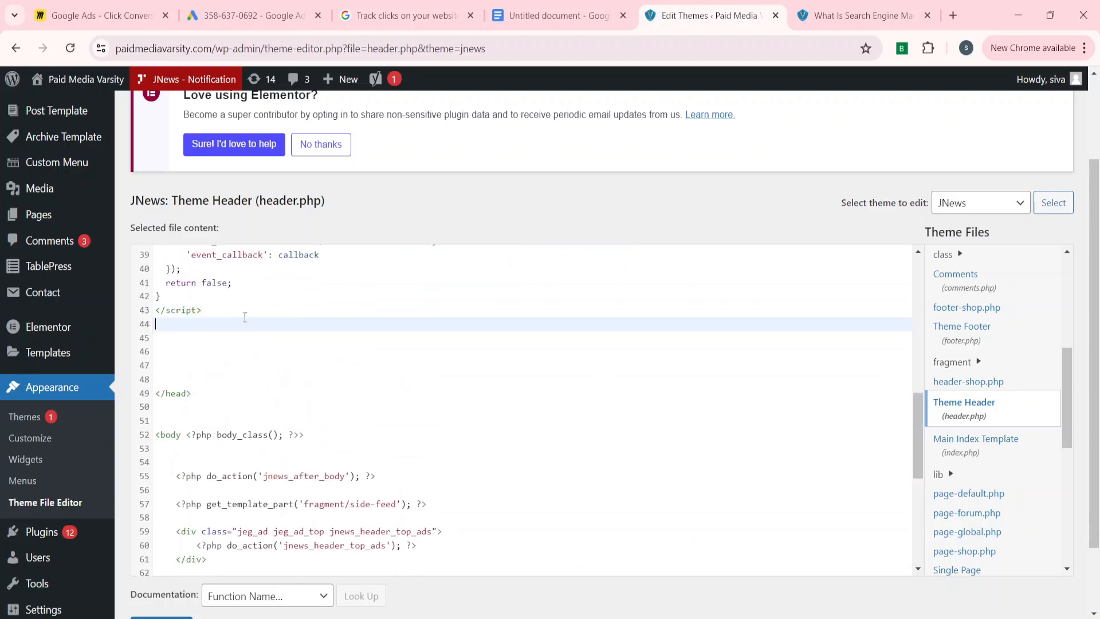
pyautogui.scroll(3, 245, 317)
pyautogui.scroll(-2, 244, 317)
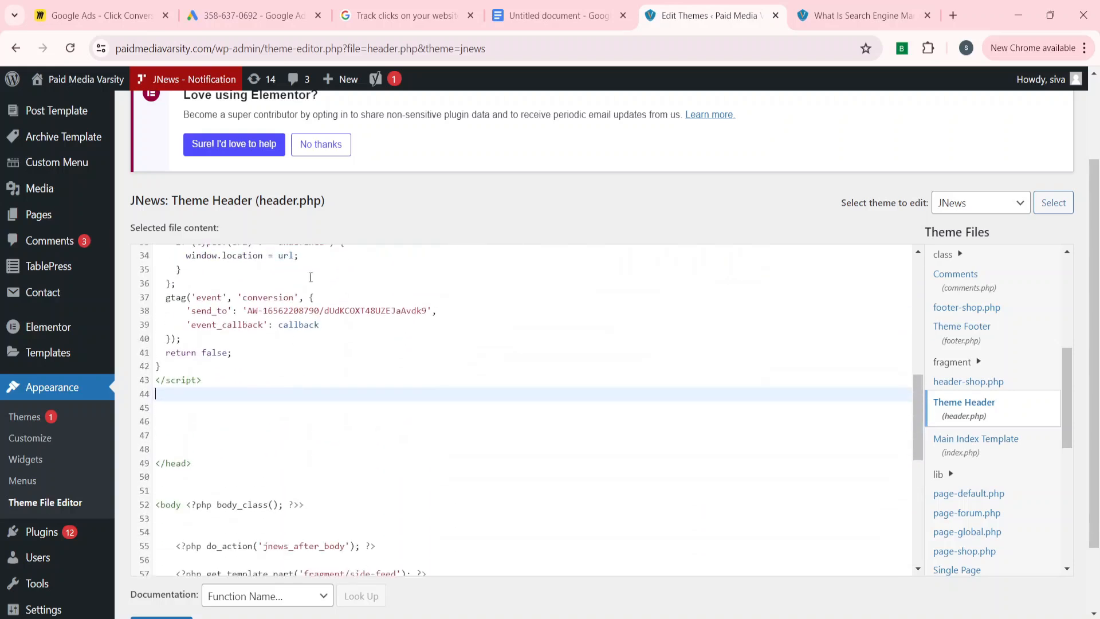
# Step: Save the updated header.php file with the Google tag and event snippet, and check the saved code
pyautogui.scroll(-1, 700, 584)
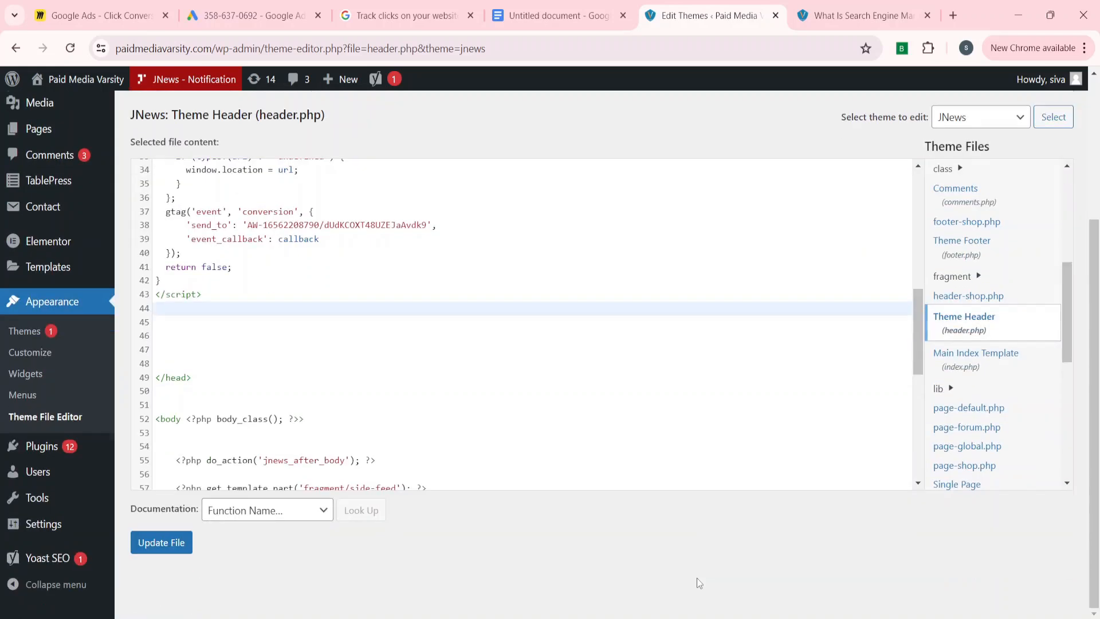
pyautogui.click(161, 541)
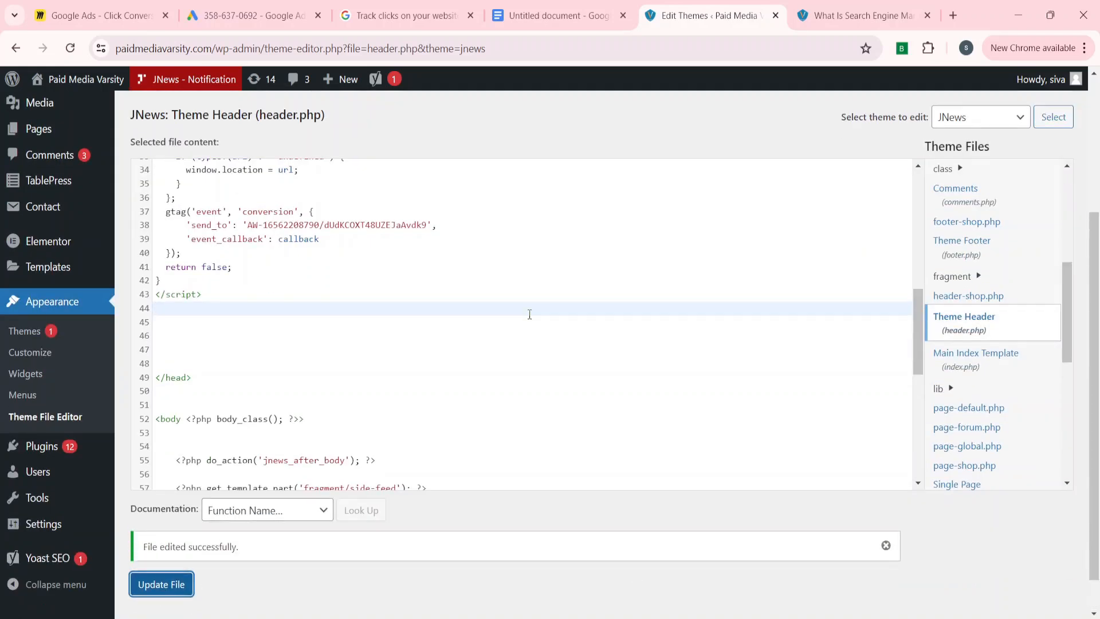
pyautogui.scroll(5, 203, 323)
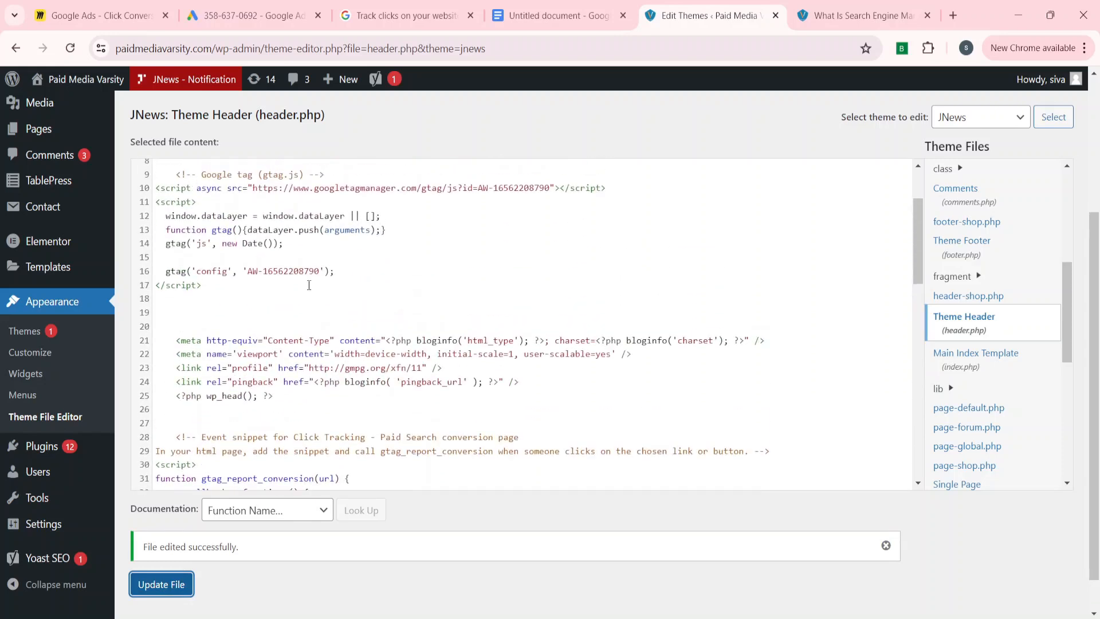
# Step: Switch to Google Ads, close the "Click Tracking - Paid Search" event snippet and finish the conversion action setup
pyautogui.click(208, 21)
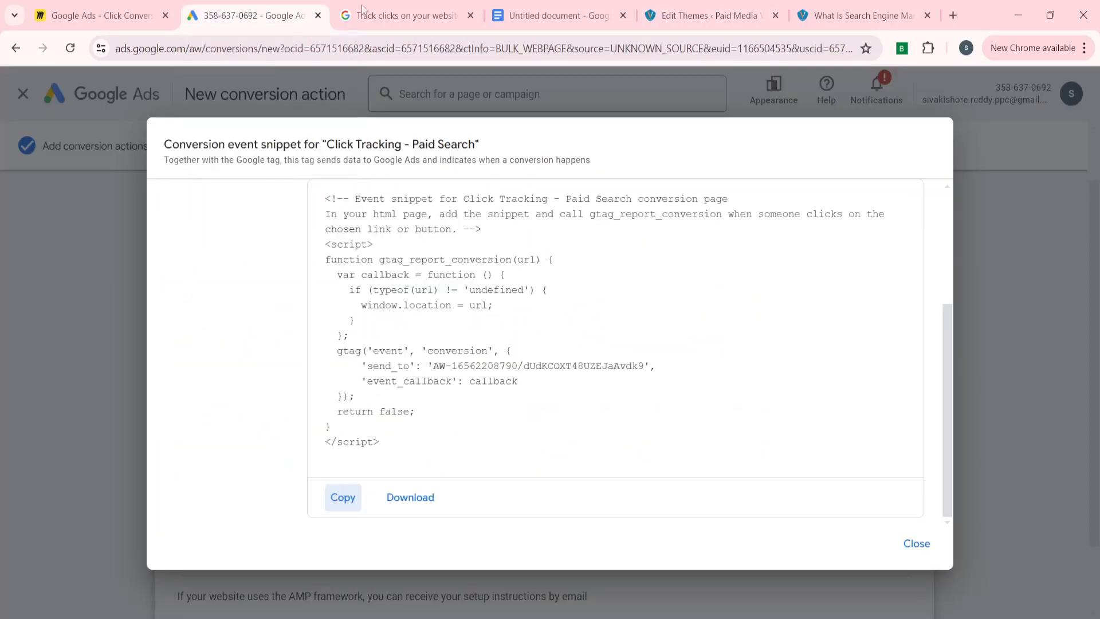
pyautogui.click(918, 545)
pyautogui.scroll(-2, 558, 524)
pyautogui.click(177, 573)
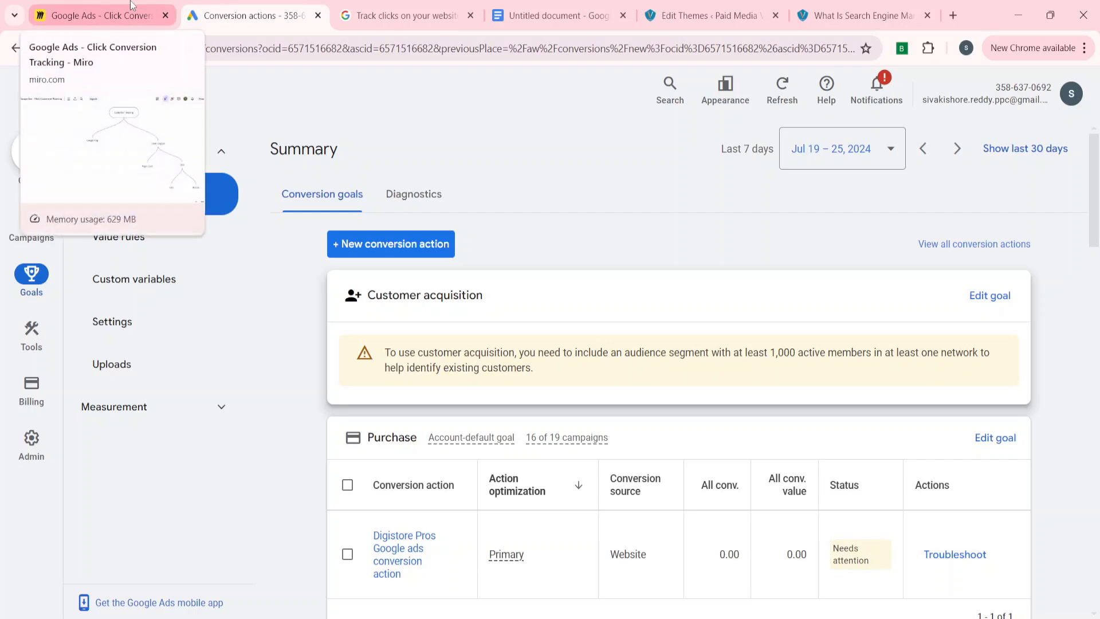
# Step: In the Miro board's Click Tracking diagram, move the "Install Click Event Snippet" node further from the "Define Onclick Attribute" node
pyautogui.click(130, 3)
pyautogui.hscroll(15, 500, 254)
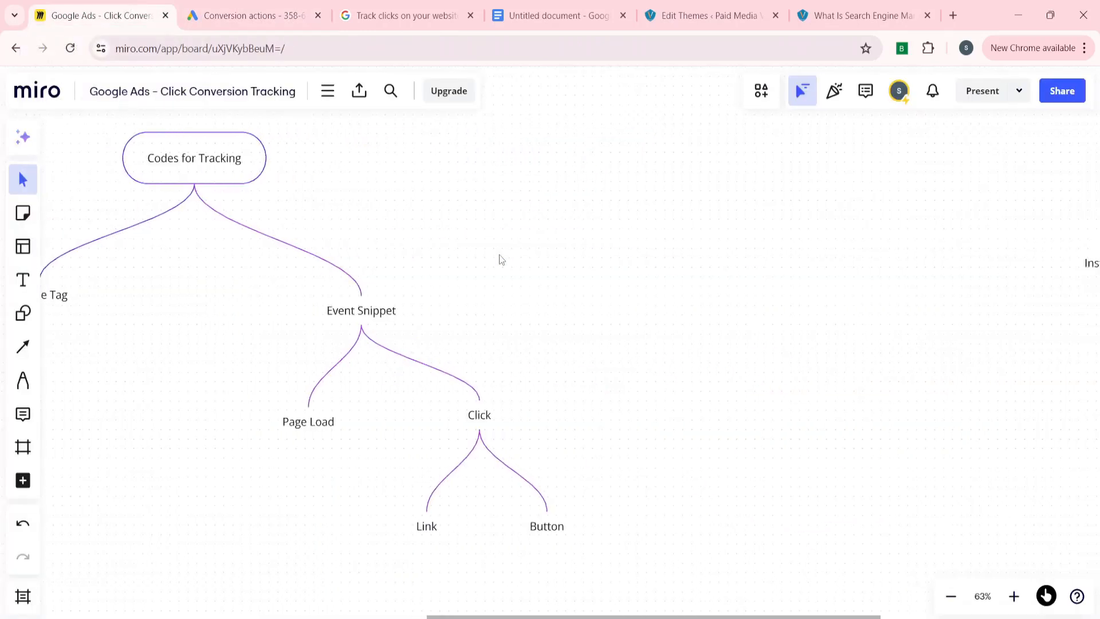
pyautogui.hscroll(5, 500, 255)
pyautogui.scroll(2, 499, 254)
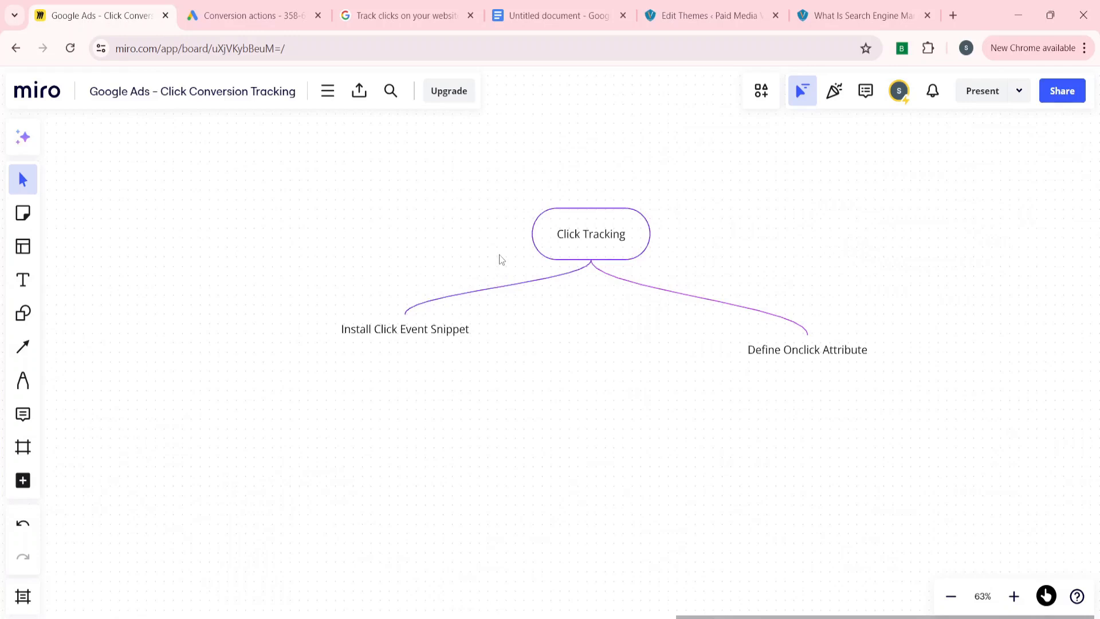
pyautogui.moveTo(409, 333); pyautogui.dragTo(307, 355)
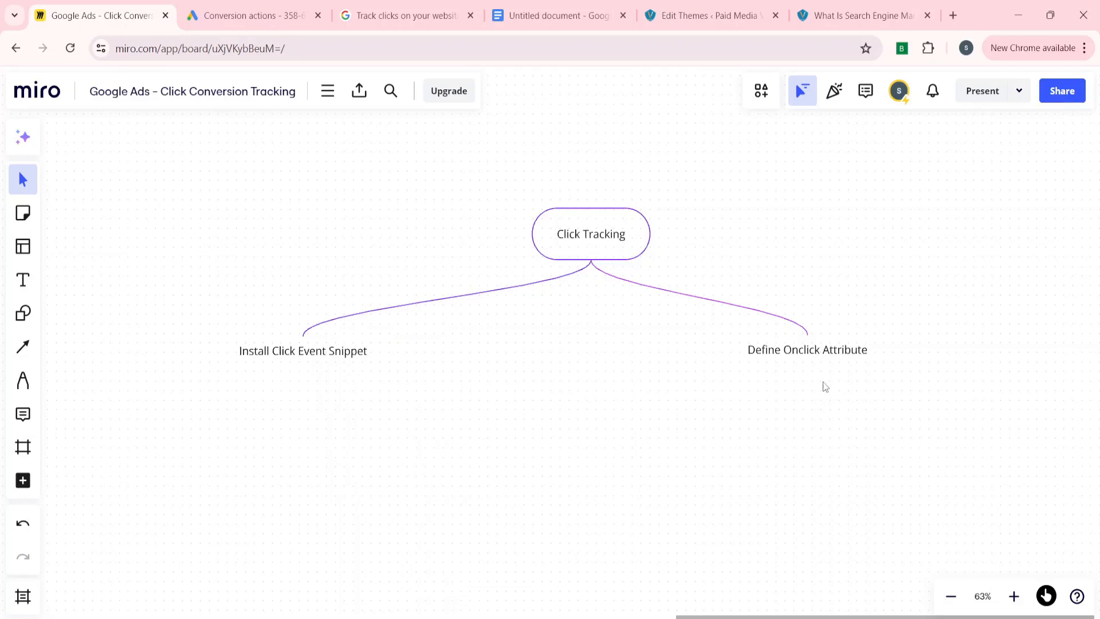
# Step: Open the Paid Media Varsity website's home page and look through its sections down to the footer
pyautogui.click(862, 15)
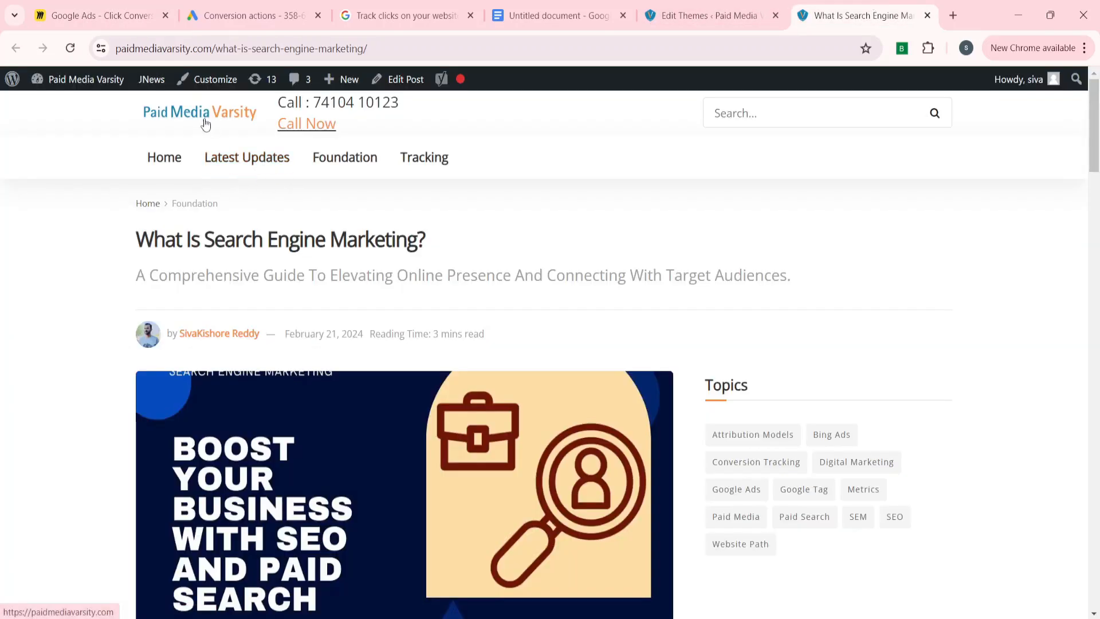
pyautogui.click(164, 157)
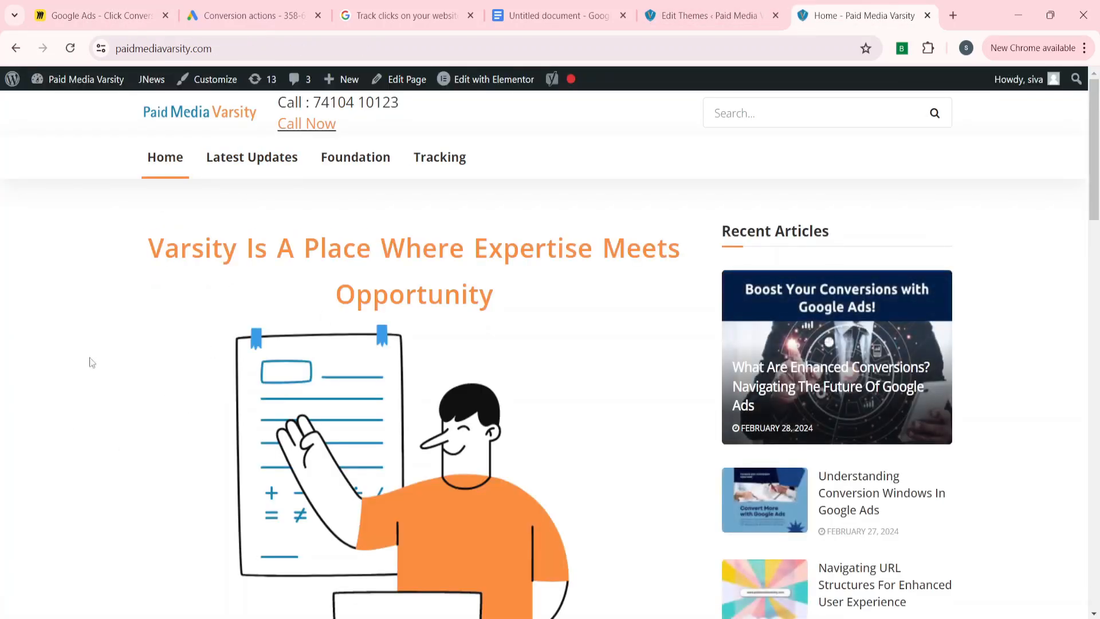
pyautogui.scroll(-5, 74, 434)
pyautogui.scroll(-6, 267, 523)
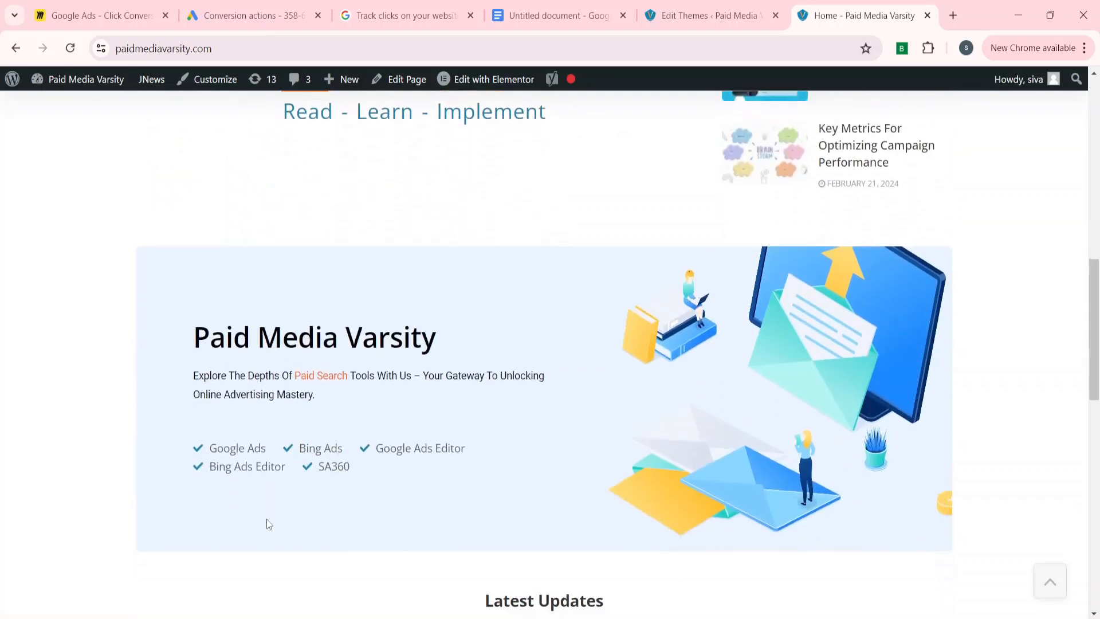
pyautogui.scroll(3, 768, 275)
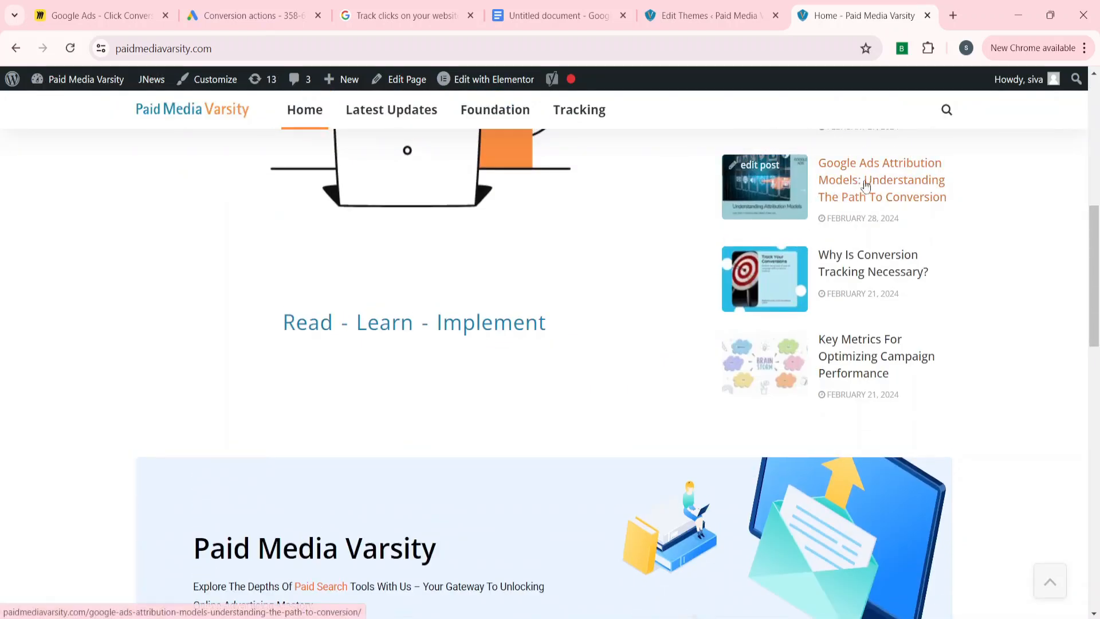
pyautogui.scroll(-15, 482, 454)
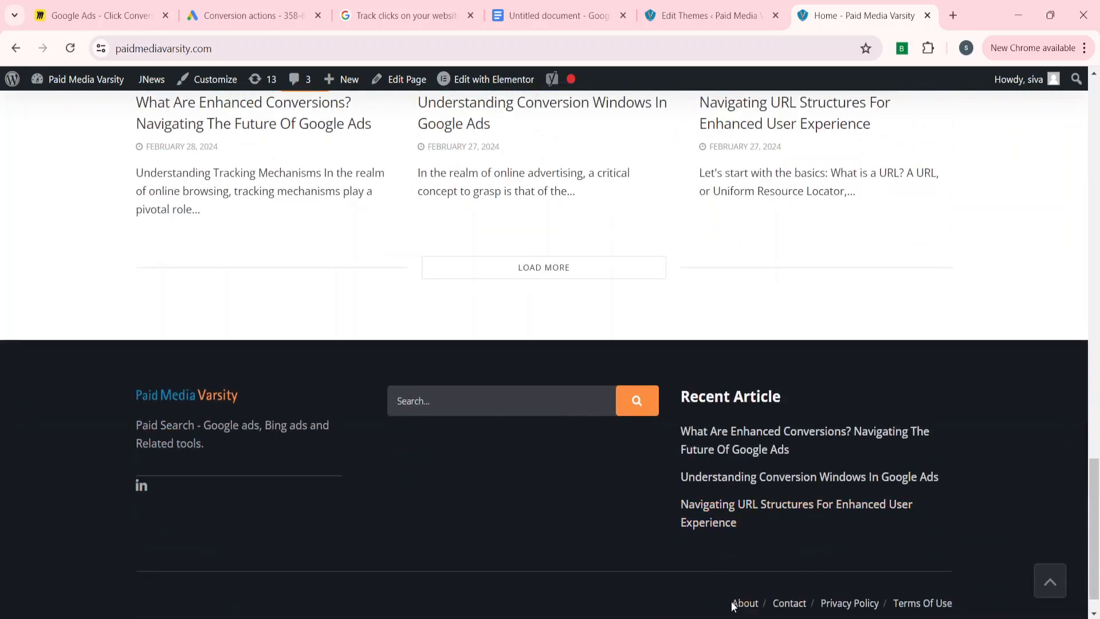
pyautogui.scroll(3, 417, 362)
pyautogui.scroll(10, 416, 362)
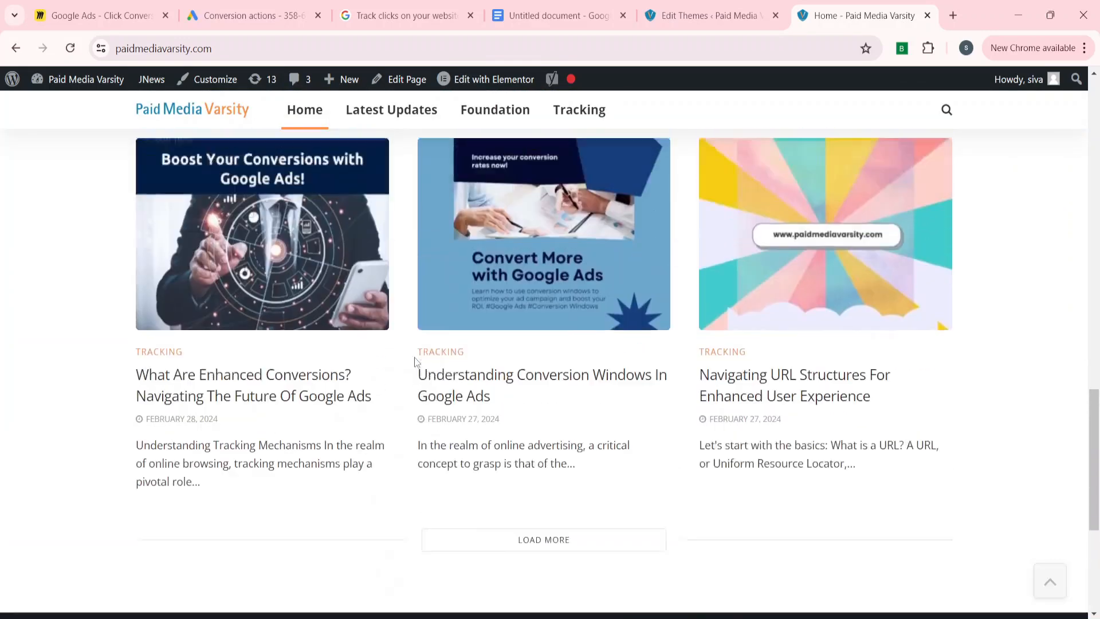
# Step: Locate and highlight the "Paid Search" link in the home page's Paid Media Varsity banner
pyautogui.scroll(-2, 417, 362)
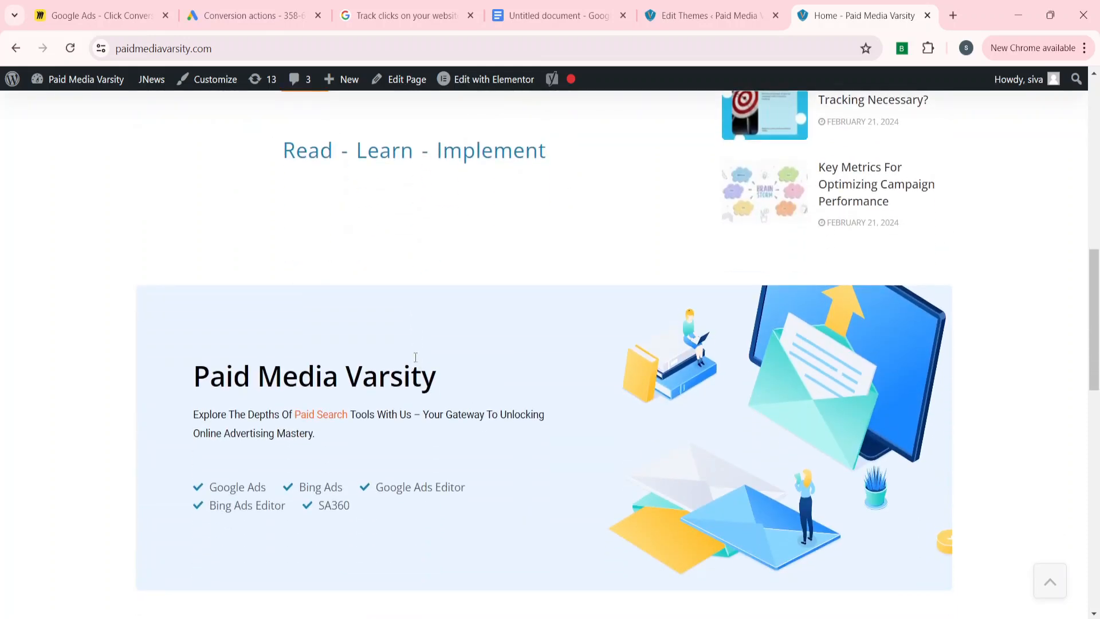
pyautogui.scroll(-2, 415, 357)
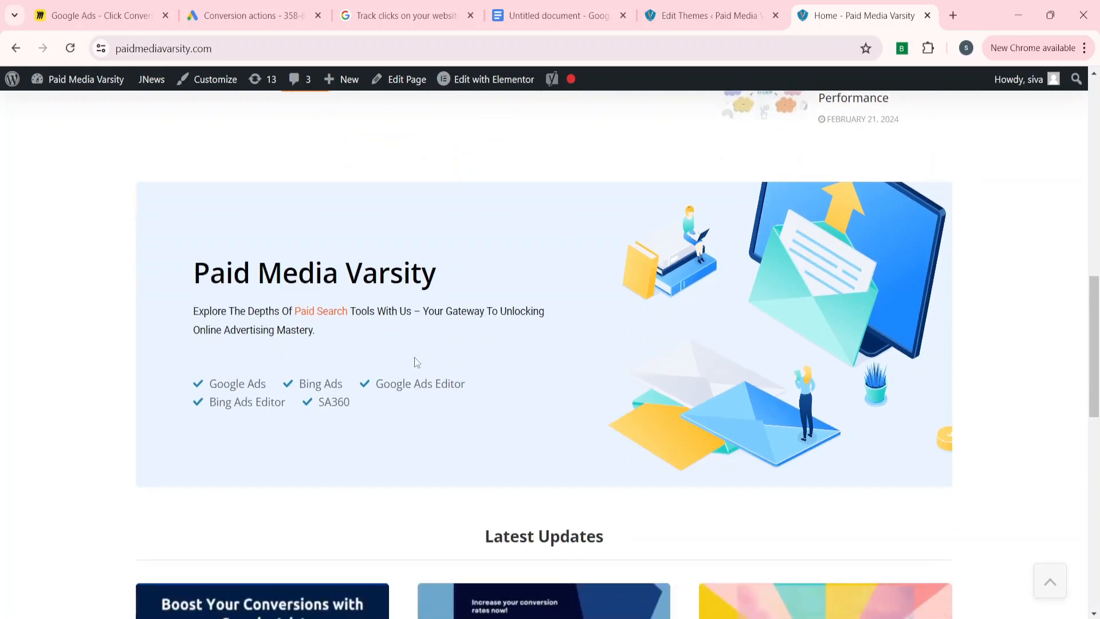
pyautogui.scroll(2, 416, 362)
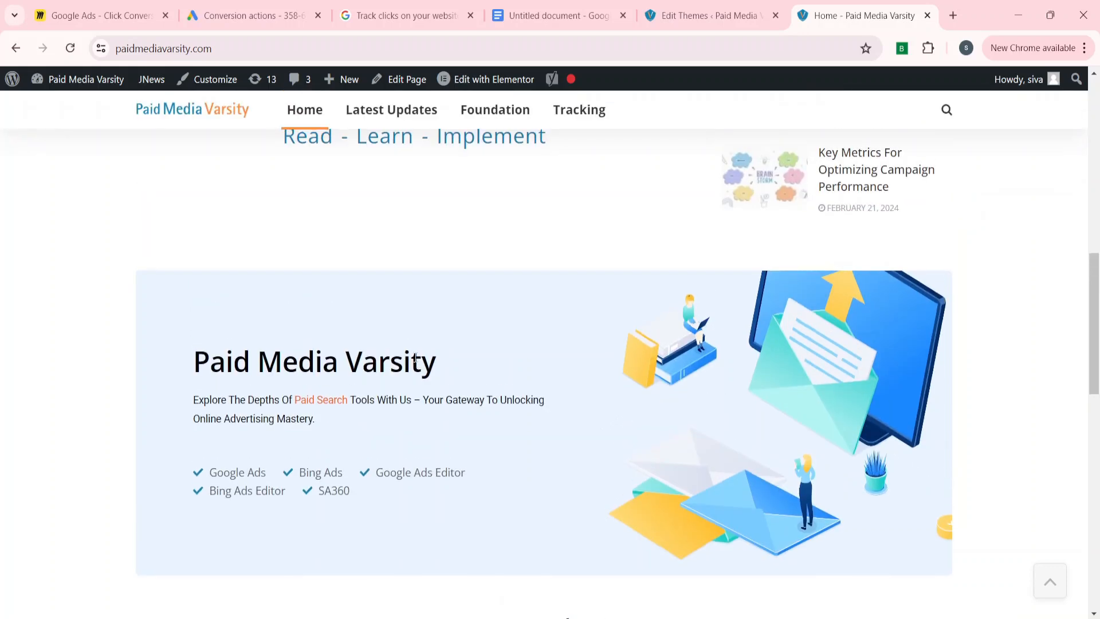
pyautogui.scroll(-1, 416, 358)
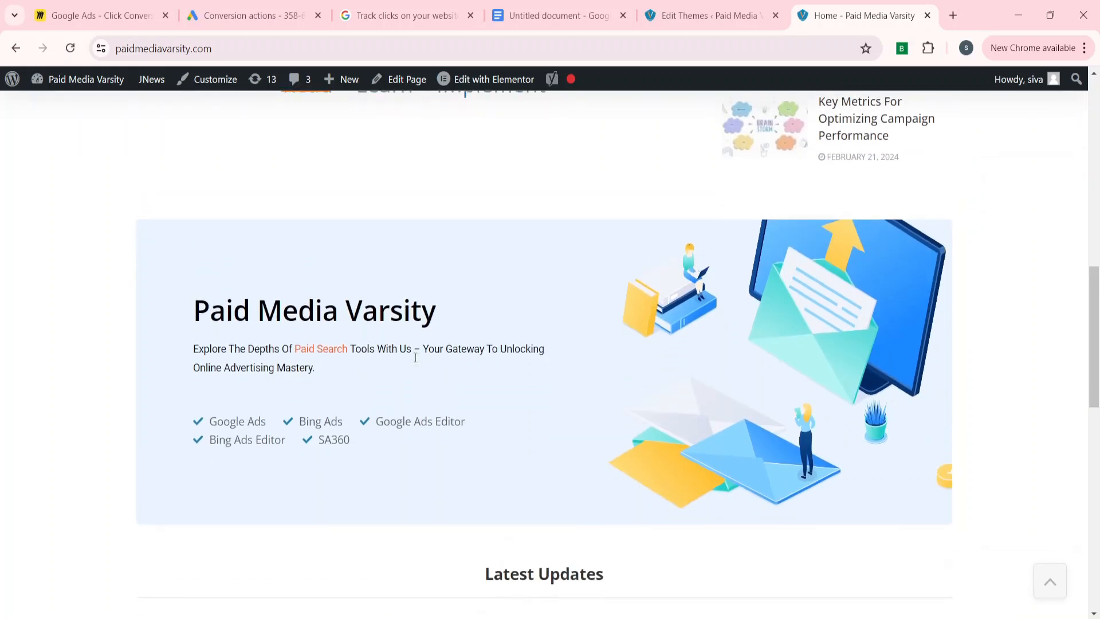
pyautogui.moveTo(295, 343); pyautogui.dragTo(349, 346)
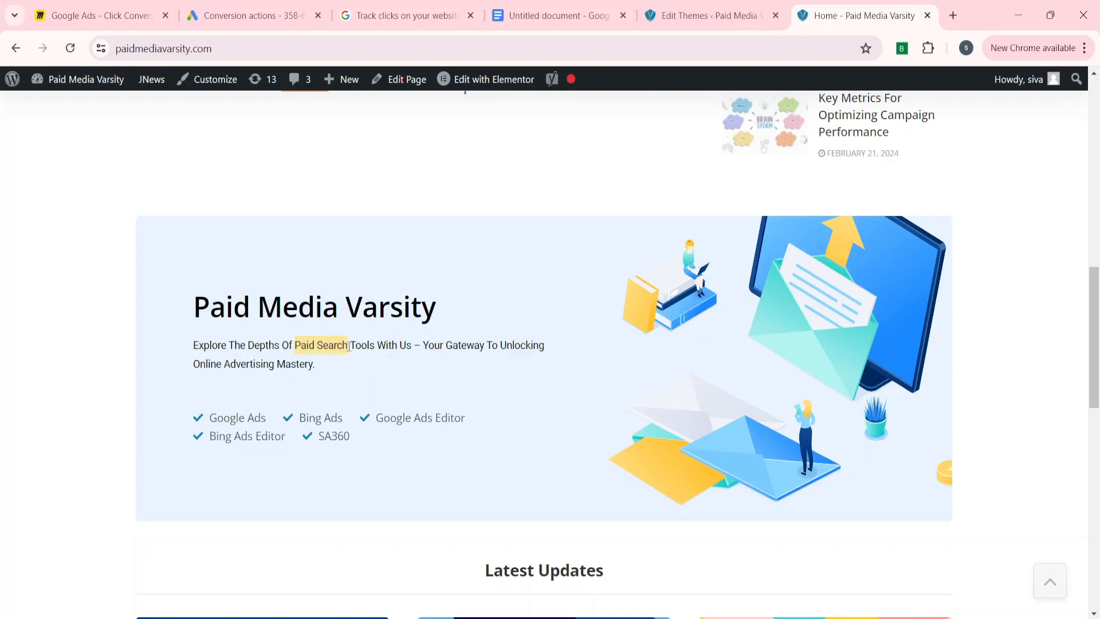
pyautogui.click(318, 344)
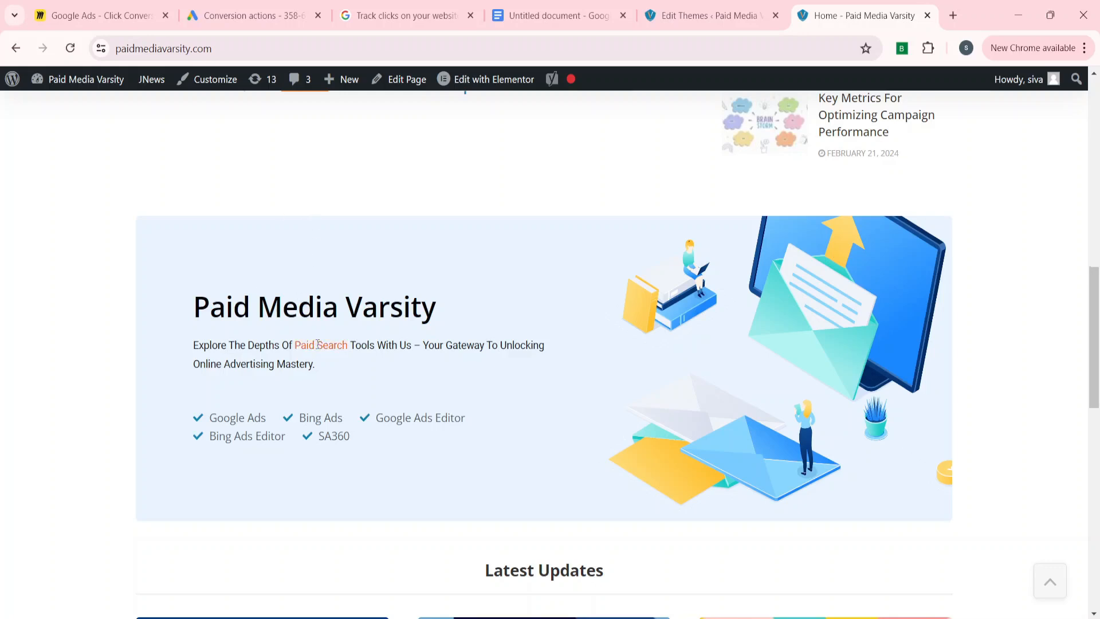
pyautogui.scroll(3, 316, 344)
pyautogui.scroll(-5, 316, 343)
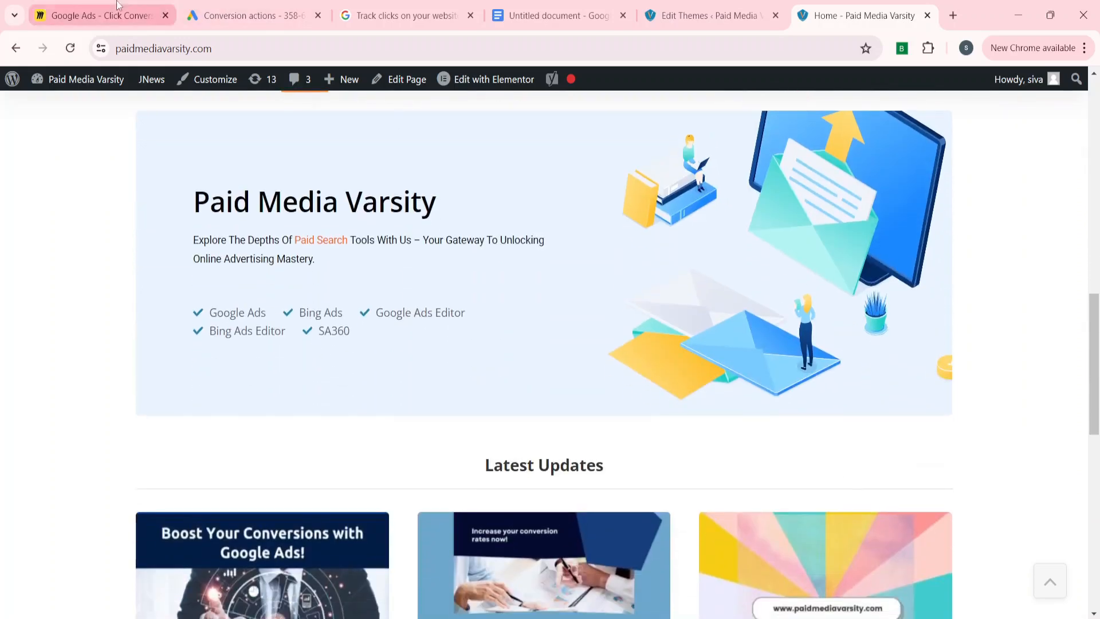
# Step: Revisit the Miro diagram, and highlight the title of the Google Ads Help article "Track clicks on your website as conversions"
pyautogui.click(117, 5)
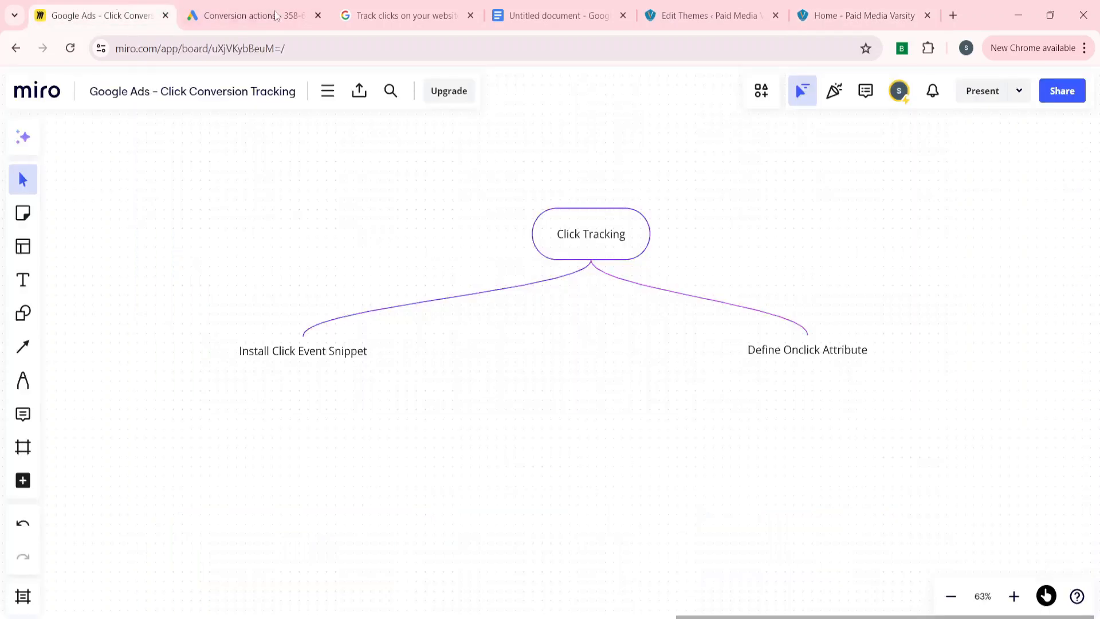
pyautogui.click(643, 4)
pyautogui.click(400, 4)
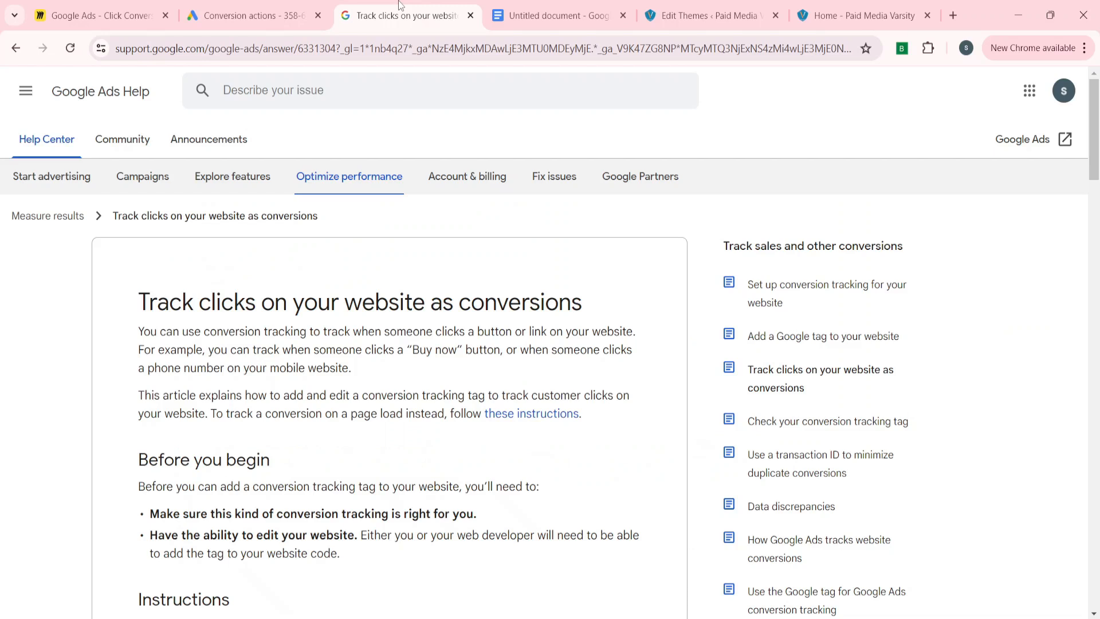
pyautogui.scroll(-2, 102, 353)
pyautogui.scroll(2, 102, 353)
pyautogui.moveTo(137, 299); pyautogui.dragTo(594, 314)
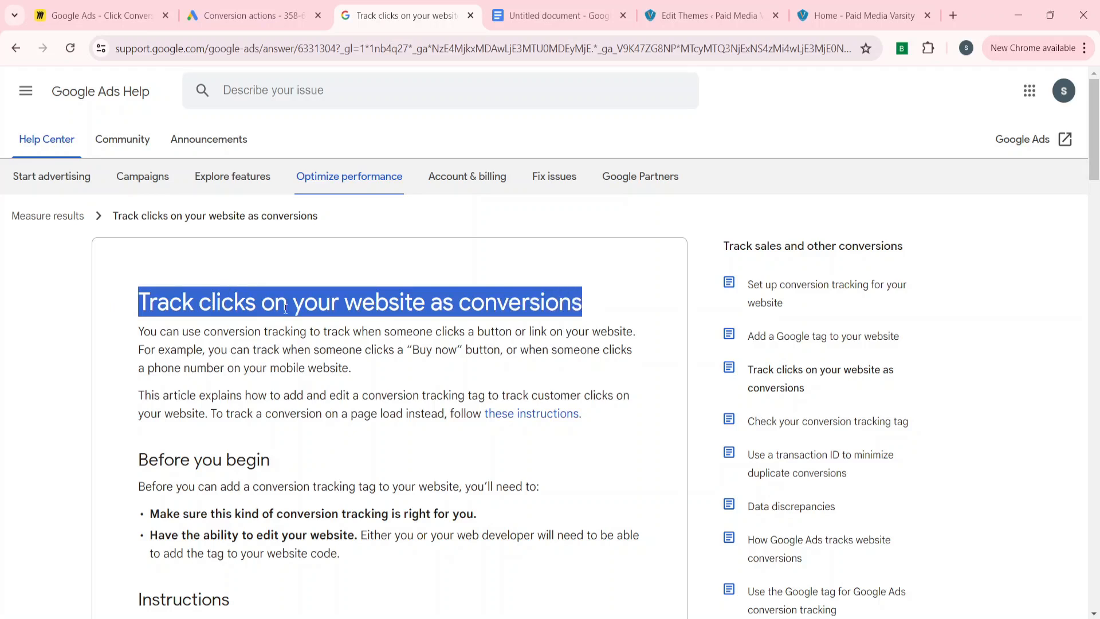
# Step: Open the "Track clicks on your website as conversions" help article in a new browser tab and look through its contents
pyautogui.click(953, 16)
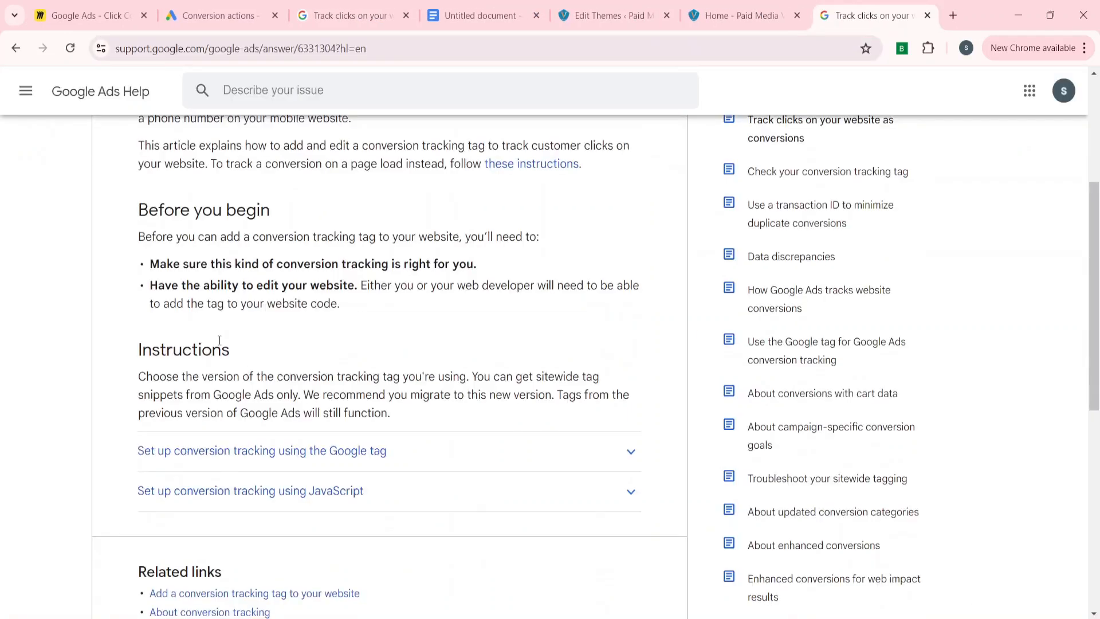
pyautogui.scroll(5, 183, 300)
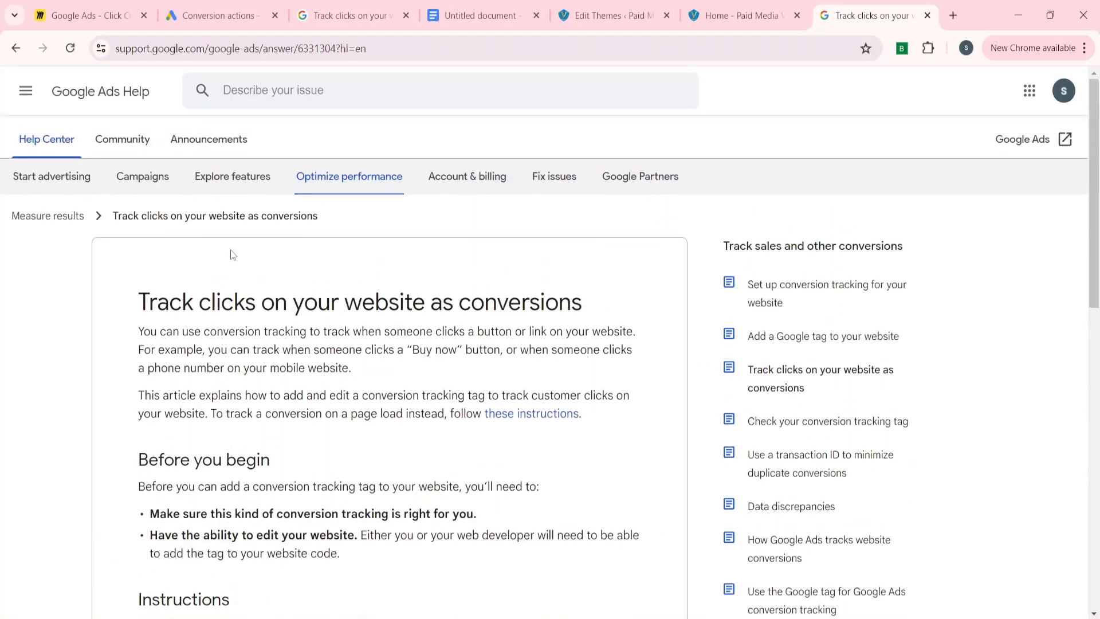
pyautogui.scroll(-9, 196, 389)
pyautogui.scroll(6, 196, 389)
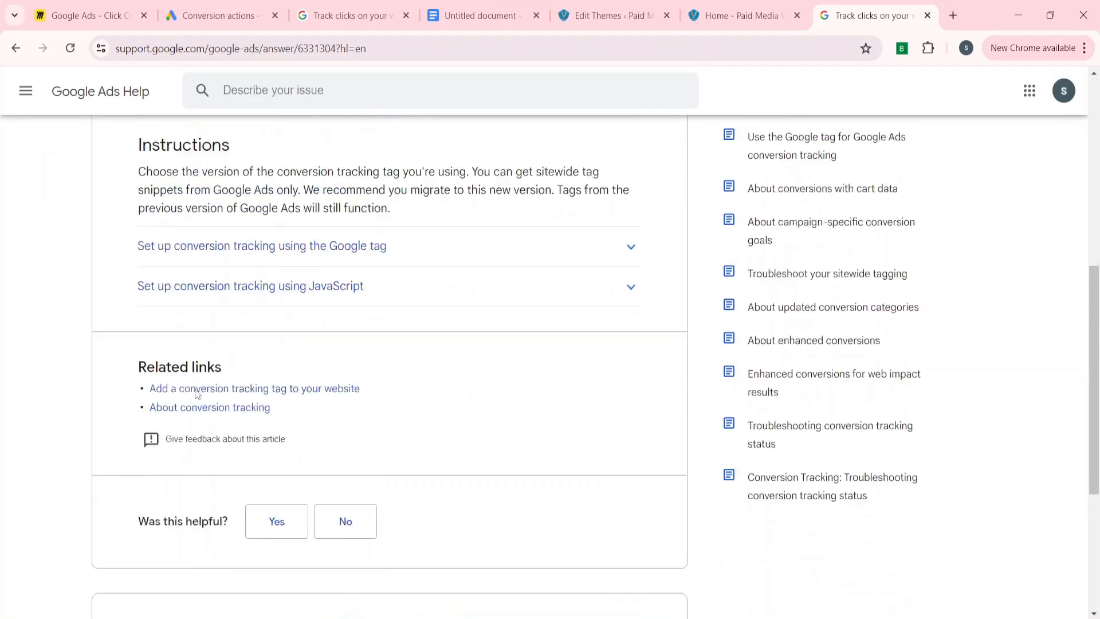
pyautogui.scroll(-2, 227, 394)
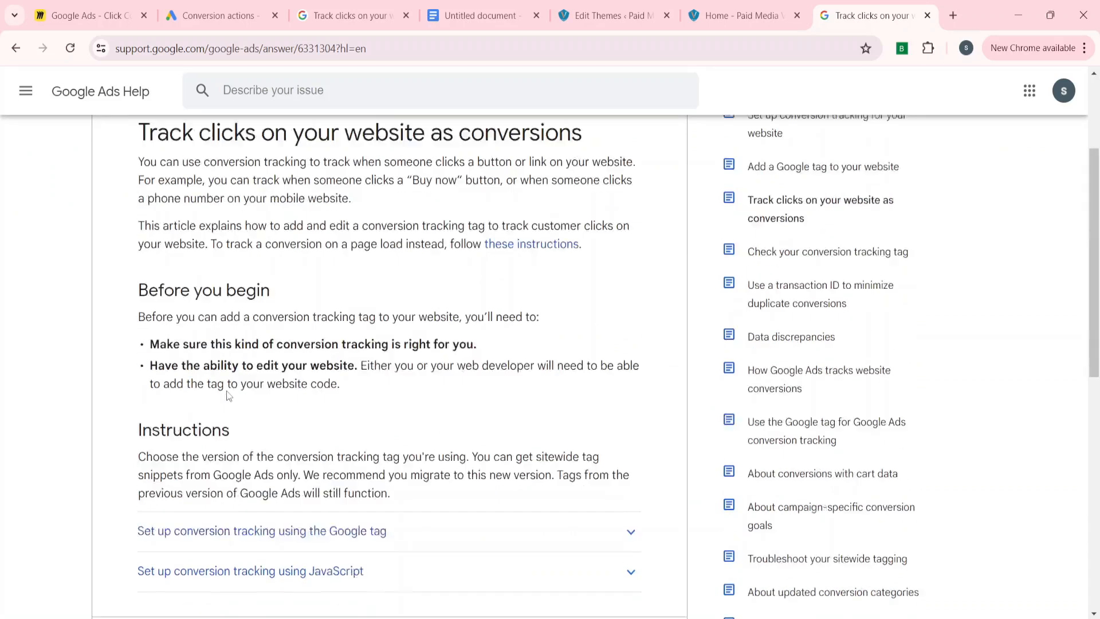
pyautogui.scroll(-2, 227, 394)
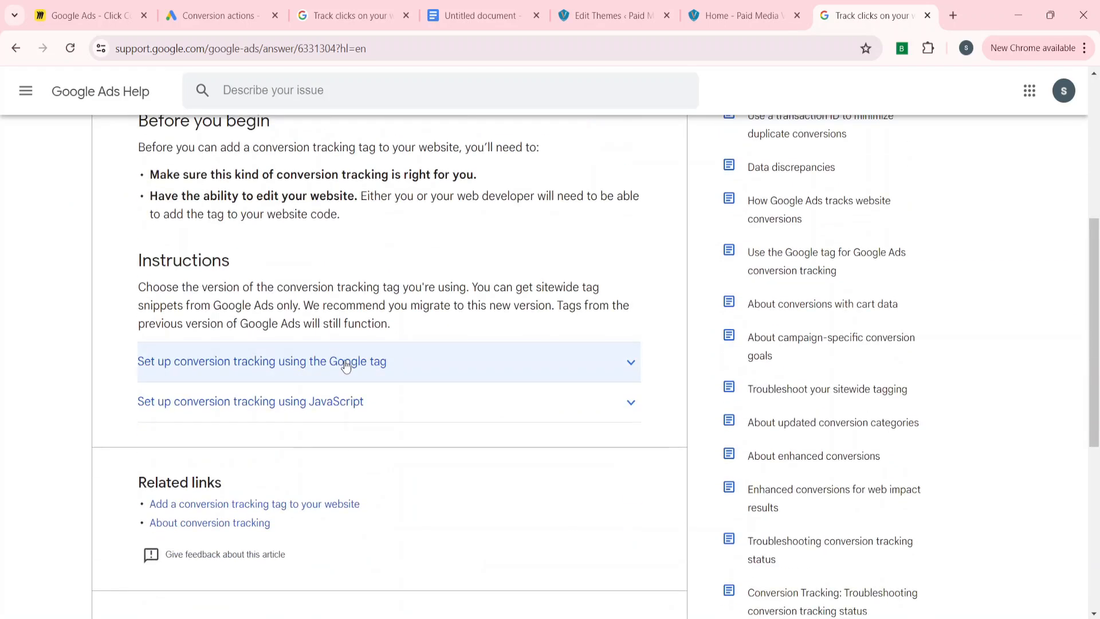
# Step: Expand "Set up conversion tracking using the Google tag" and read through the event snippet instructions
pyautogui.click(368, 361)
pyautogui.scroll(-2, 210, 379)
pyautogui.scroll(-3, 210, 378)
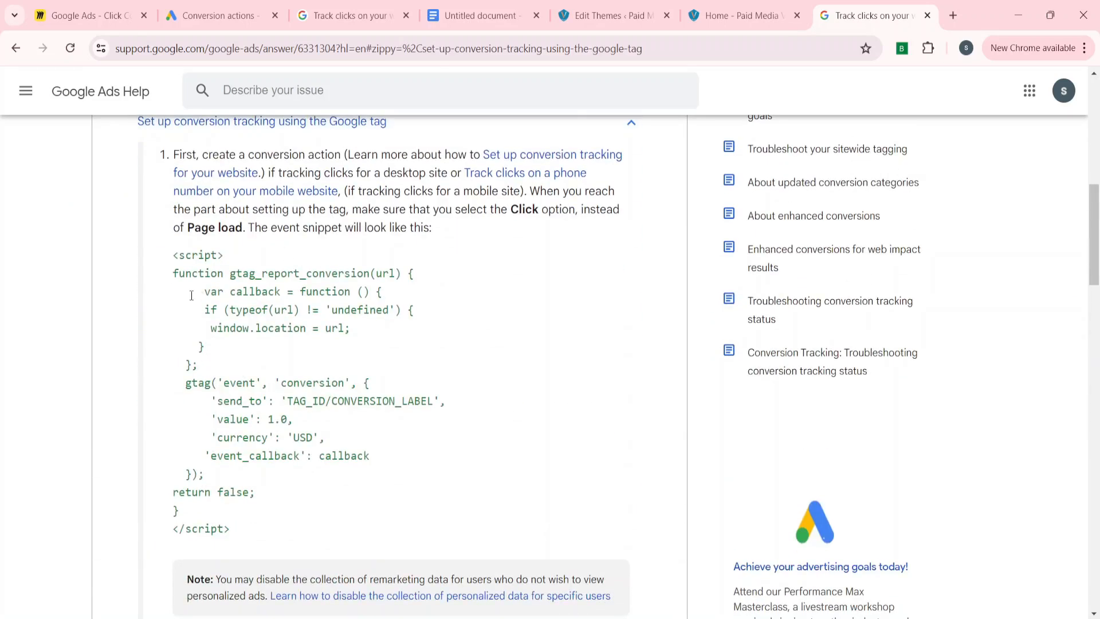
pyautogui.scroll(2, 153, 281)
pyautogui.scroll(-12, 223, 412)
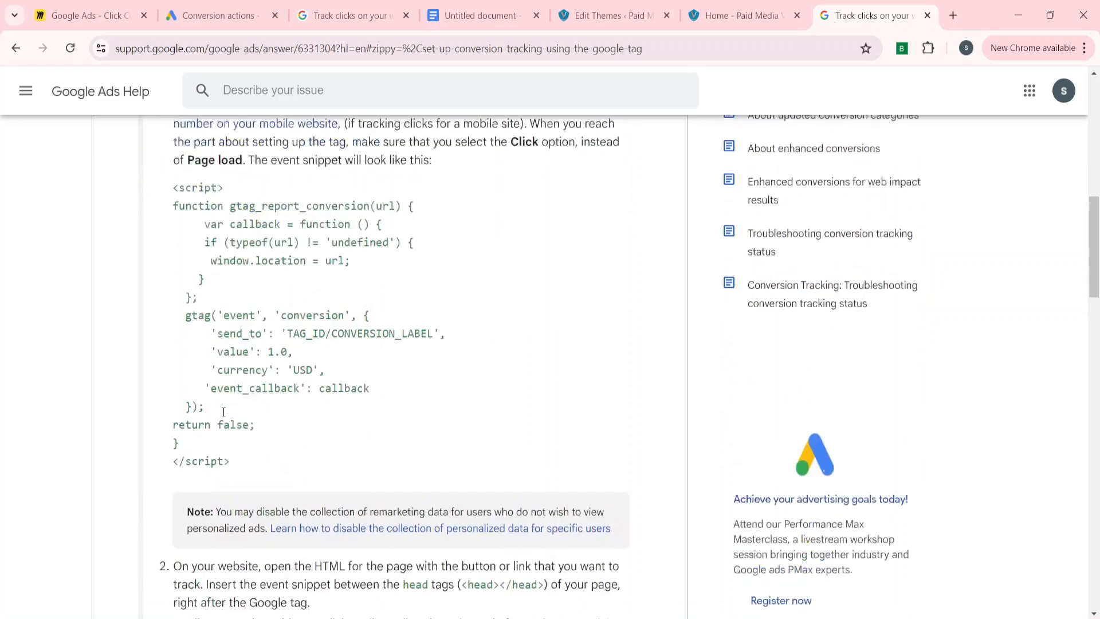
pyautogui.scroll(1, 223, 412)
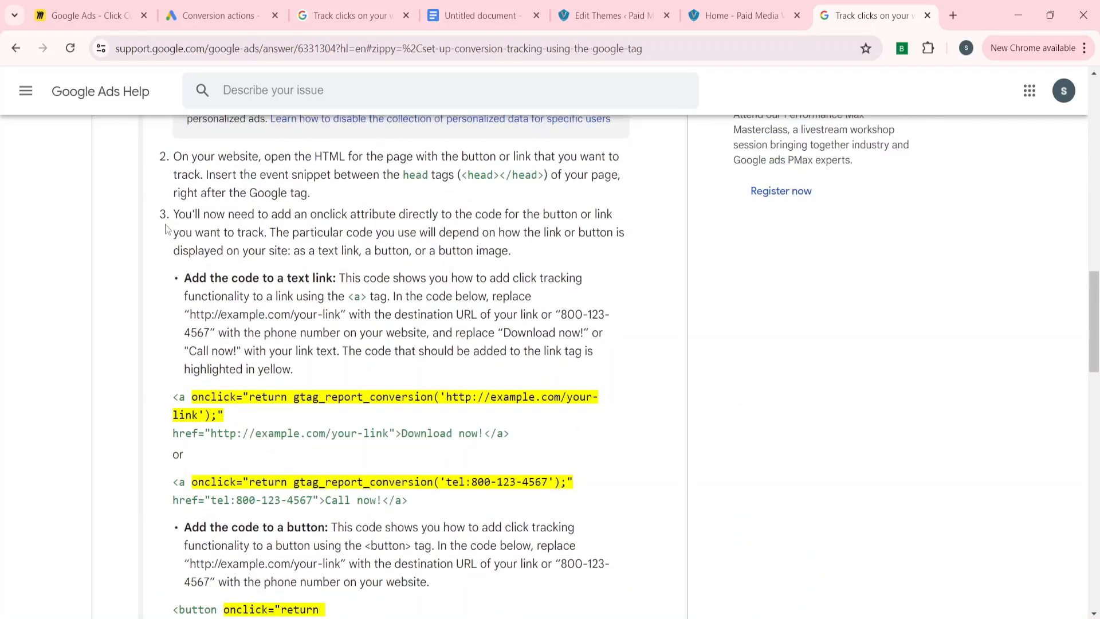
# Step: Examine the onclick attribute instructions in item 3 and highlight the example code for a text link
pyautogui.moveTo(163, 224); pyautogui.dragTo(186, 235)
pyautogui.click(186, 235)
pyautogui.scroll(-1, 326, 293)
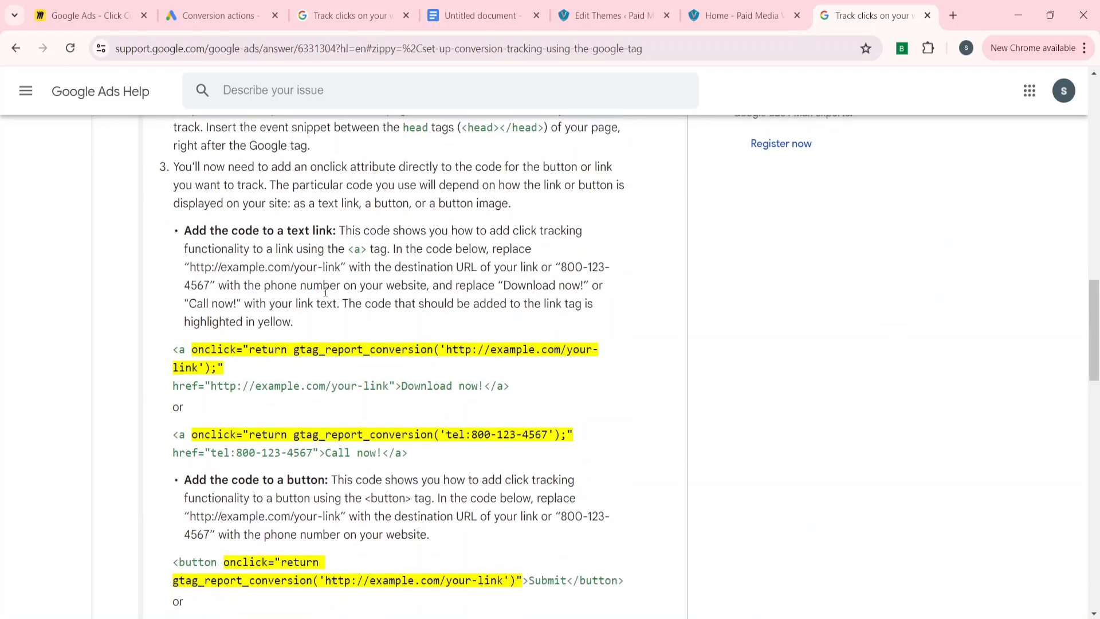
pyautogui.moveTo(224, 369); pyautogui.dragTo(170, 350)
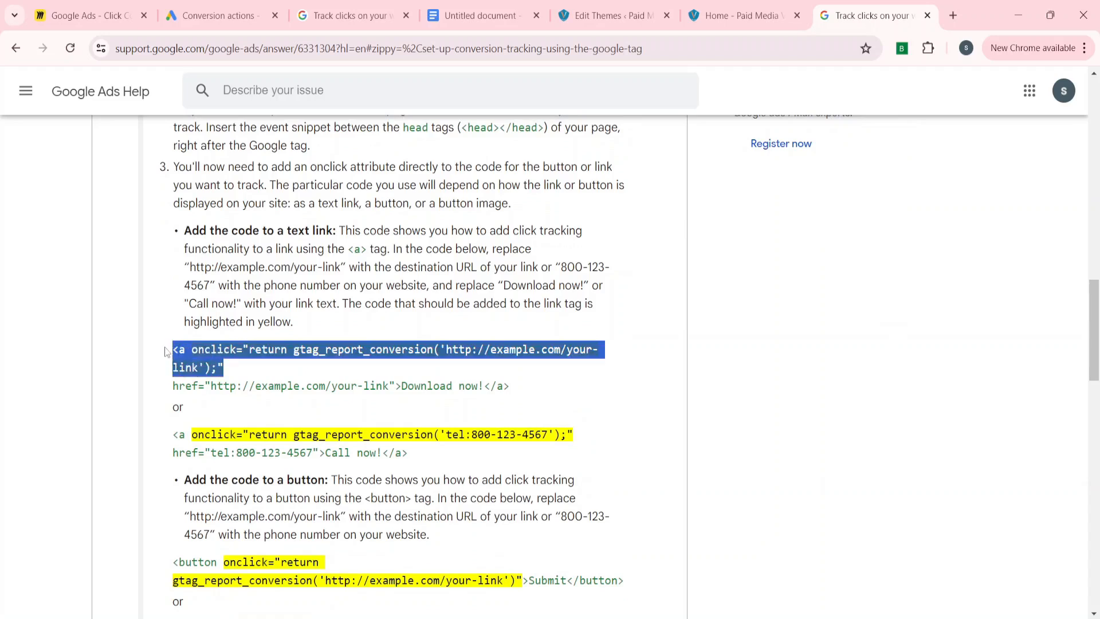
pyautogui.click(269, 262)
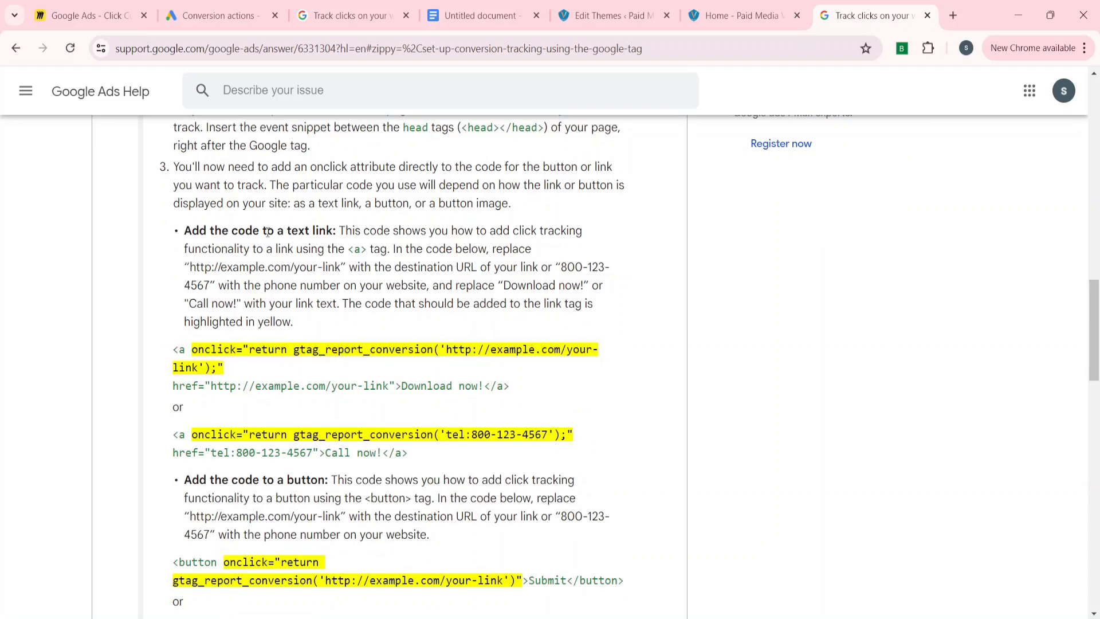
# Step: Compare the onclick code examples in the help article, highlighting the text link, button and button image labels
pyautogui.moveTo(286, 232); pyautogui.dragTo(335, 229)
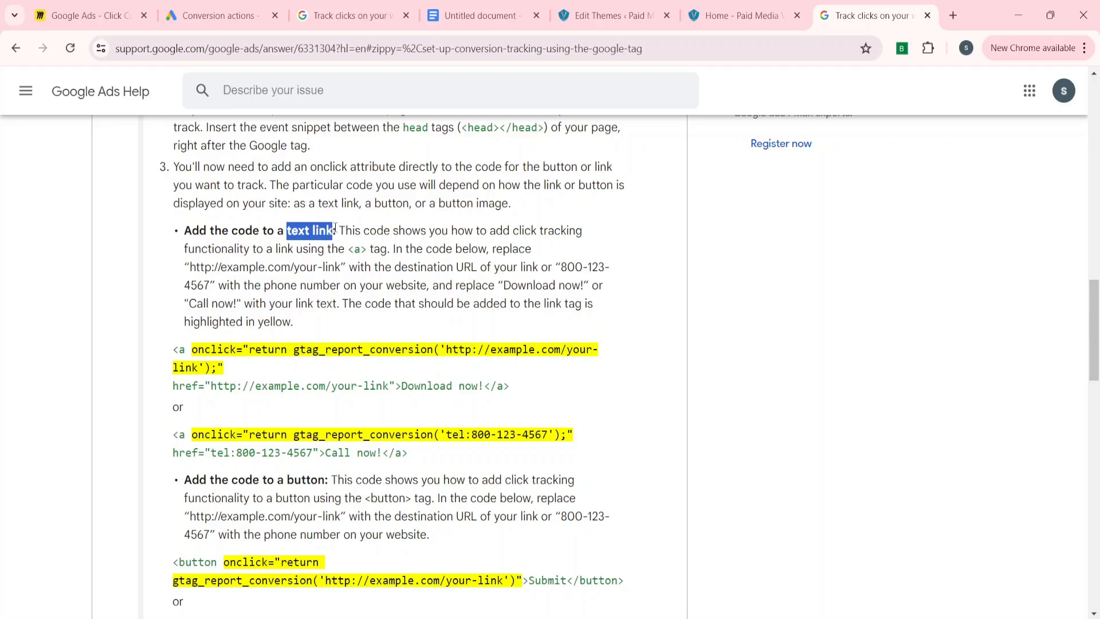
pyautogui.scroll(-2, 272, 408)
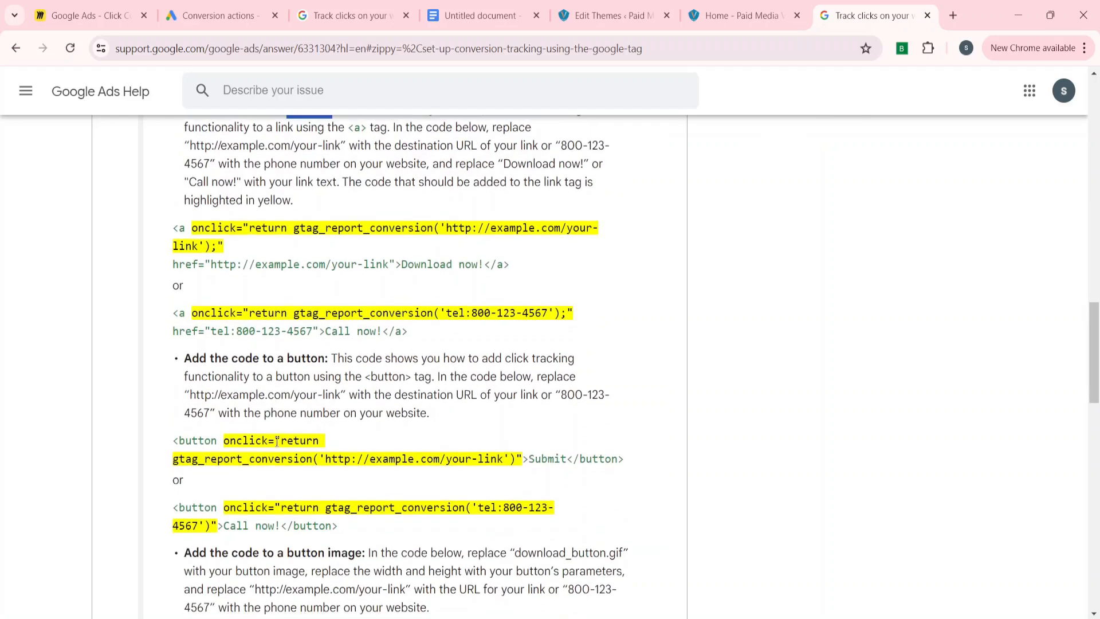
pyautogui.moveTo(286, 359); pyautogui.dragTo(331, 358)
pyautogui.scroll(-5, 283, 438)
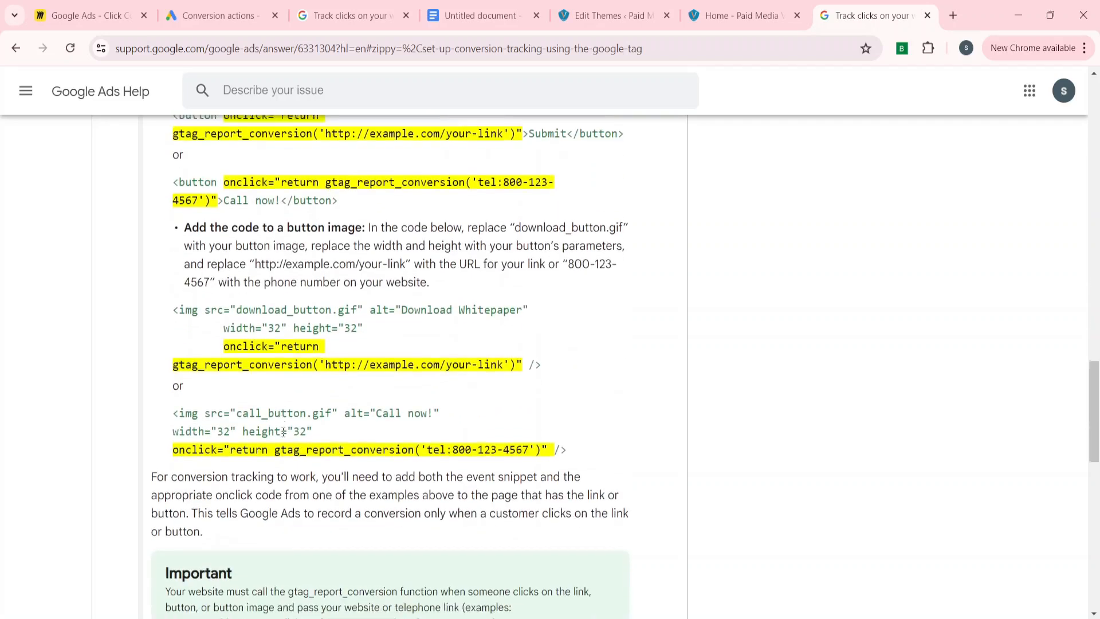
pyautogui.moveTo(286, 226); pyautogui.dragTo(365, 228)
pyautogui.scroll(6, 232, 329)
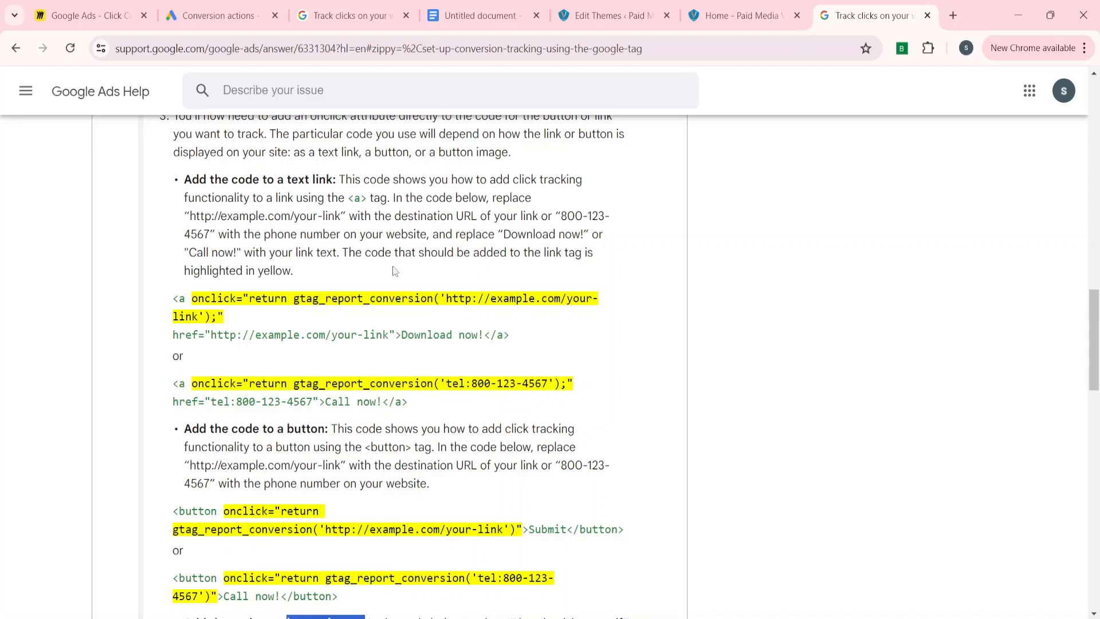
# Step: Review the Paid Search anchor code in the Google Docs document and highlight the Paid Search text on the website's home page
pyautogui.click(475, 8)
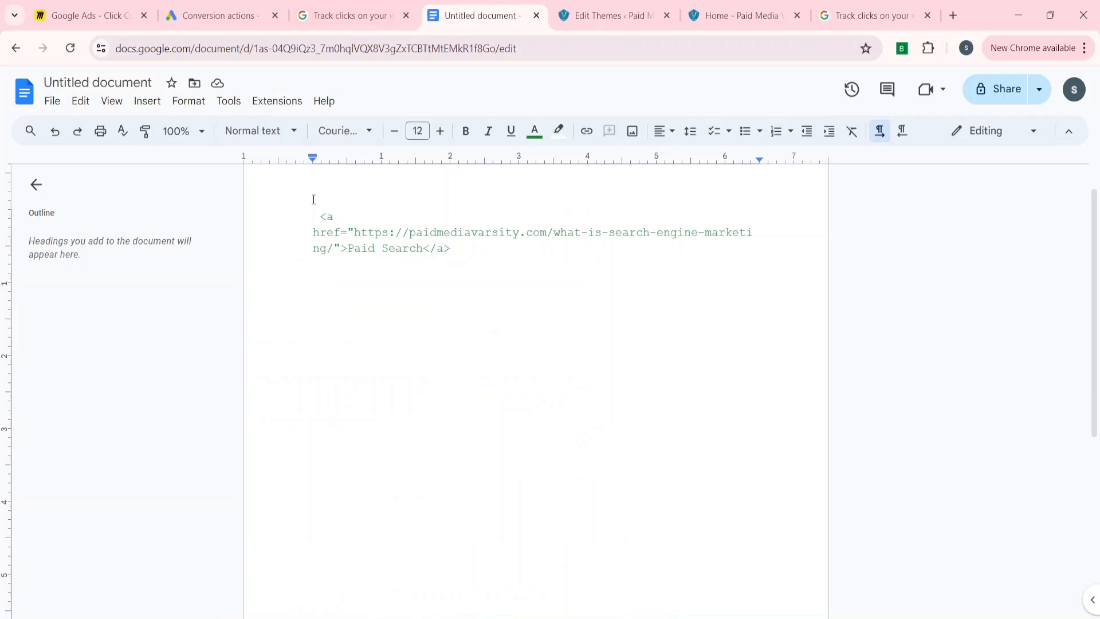
pyautogui.moveTo(451, 248); pyautogui.dragTo(316, 216)
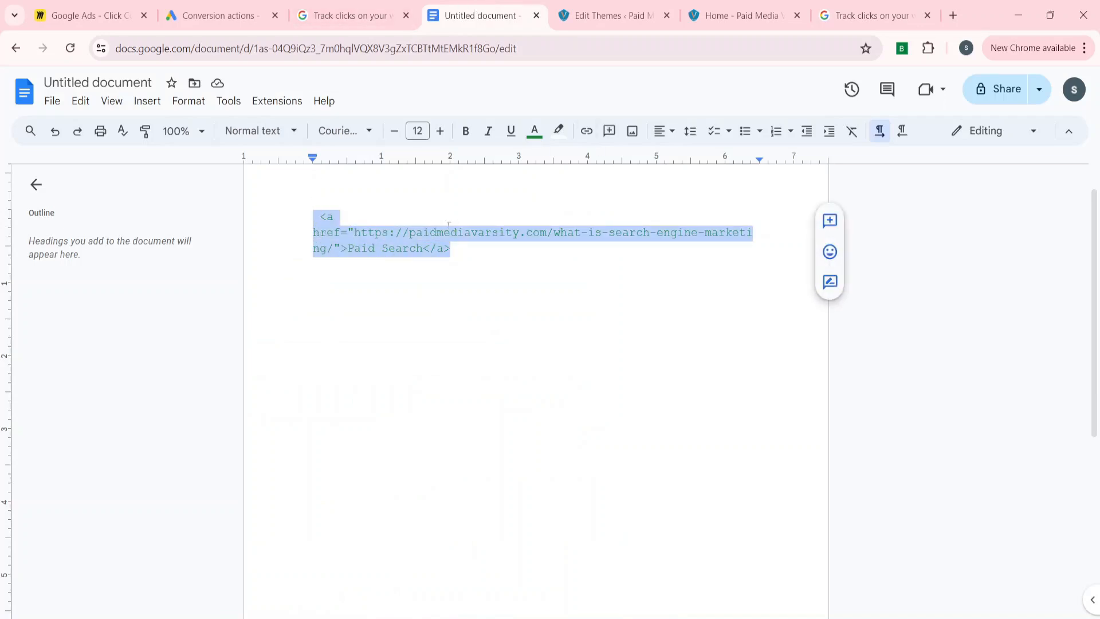
pyautogui.click(613, 14)
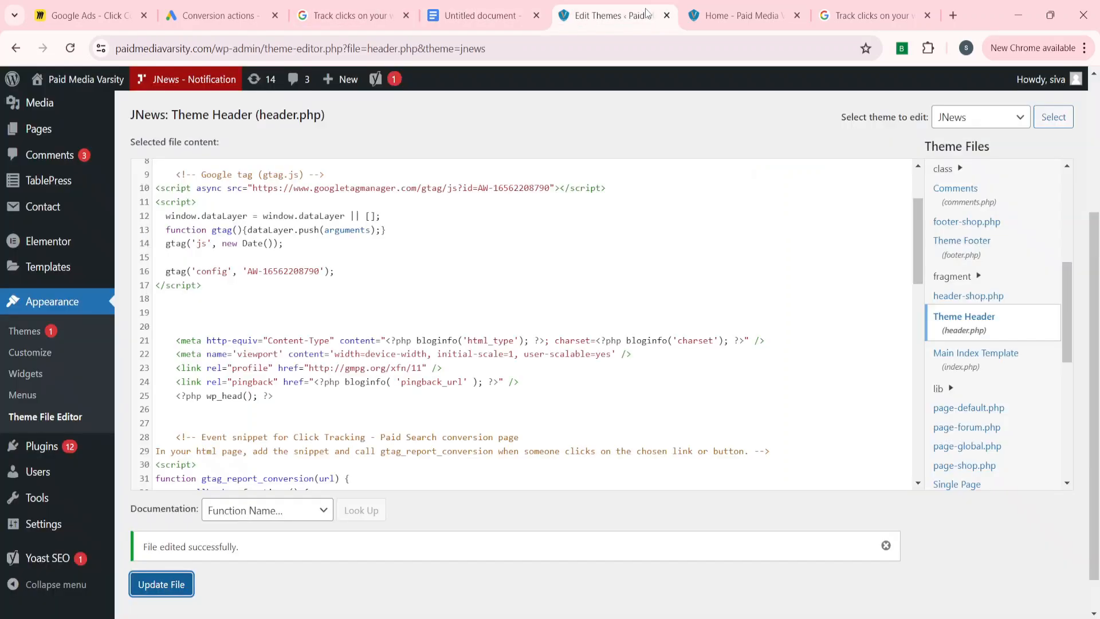
pyautogui.click(726, 6)
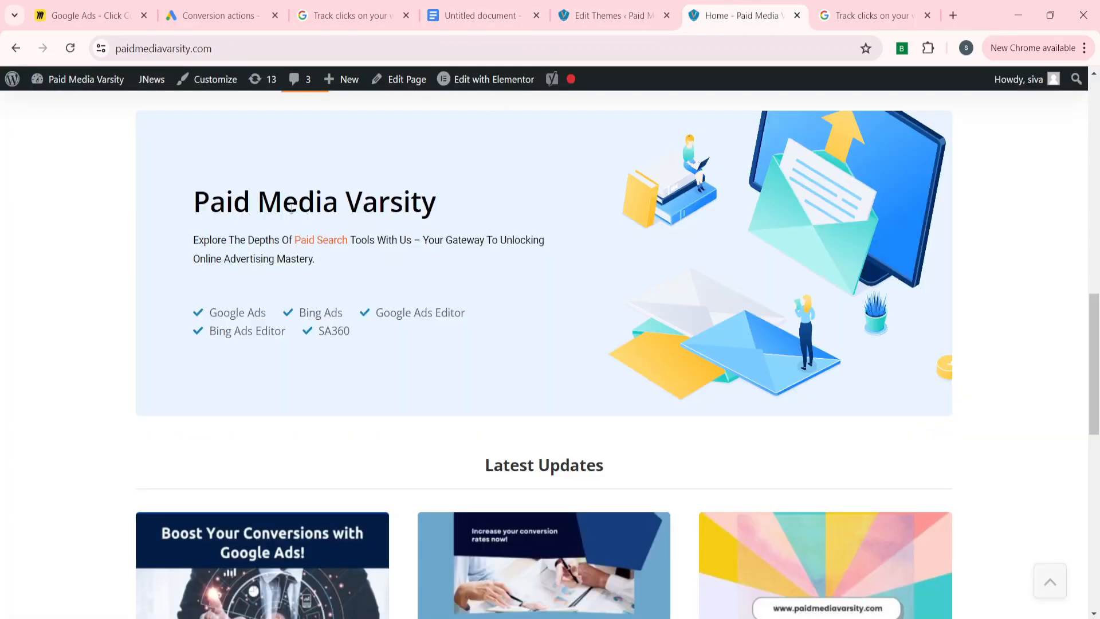
pyautogui.moveTo(295, 239)
pyautogui.mouseDown()
pyautogui.moveTo(347, 240)
pyautogui.moveTo(298, 238)
pyautogui.mouseUp()
pyautogui.click(350, 238)
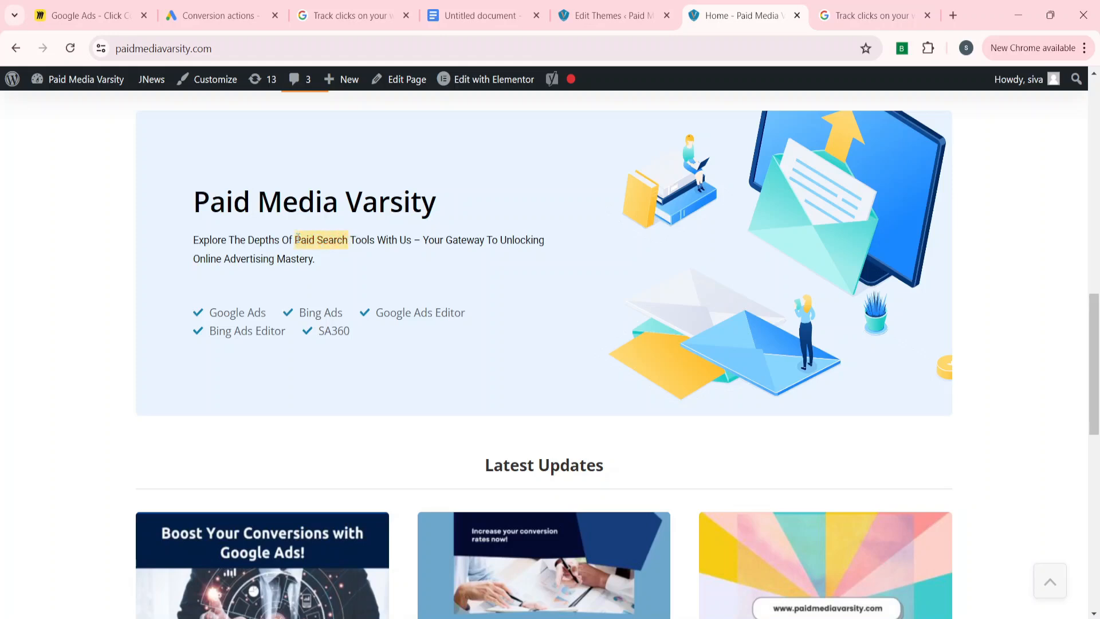
pyautogui.scroll(2, 297, 238)
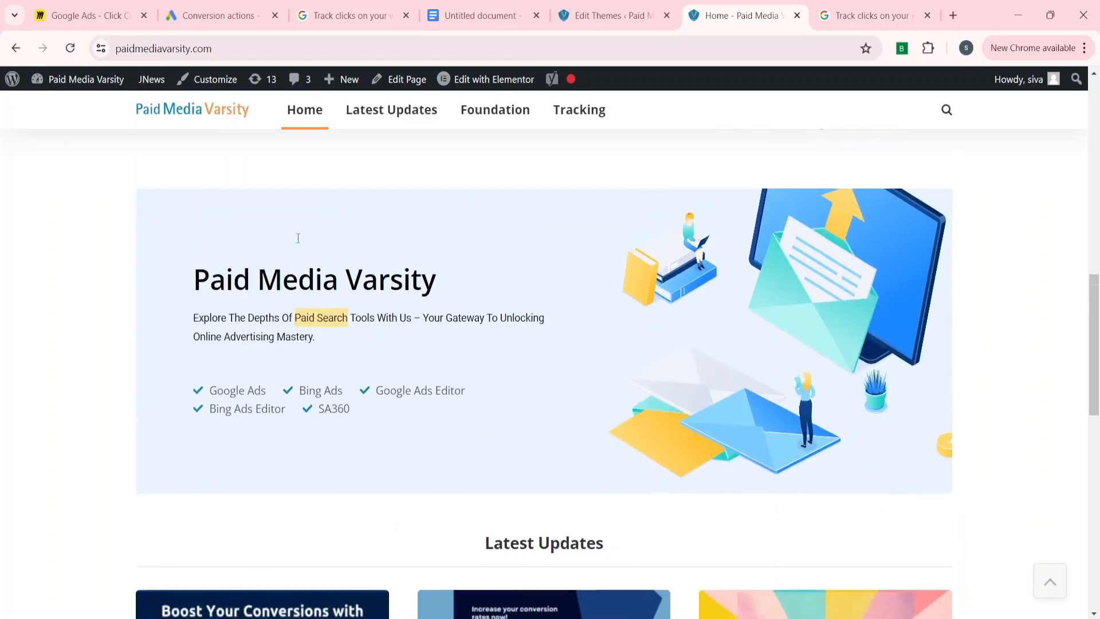
pyautogui.scroll(1, 300, 229)
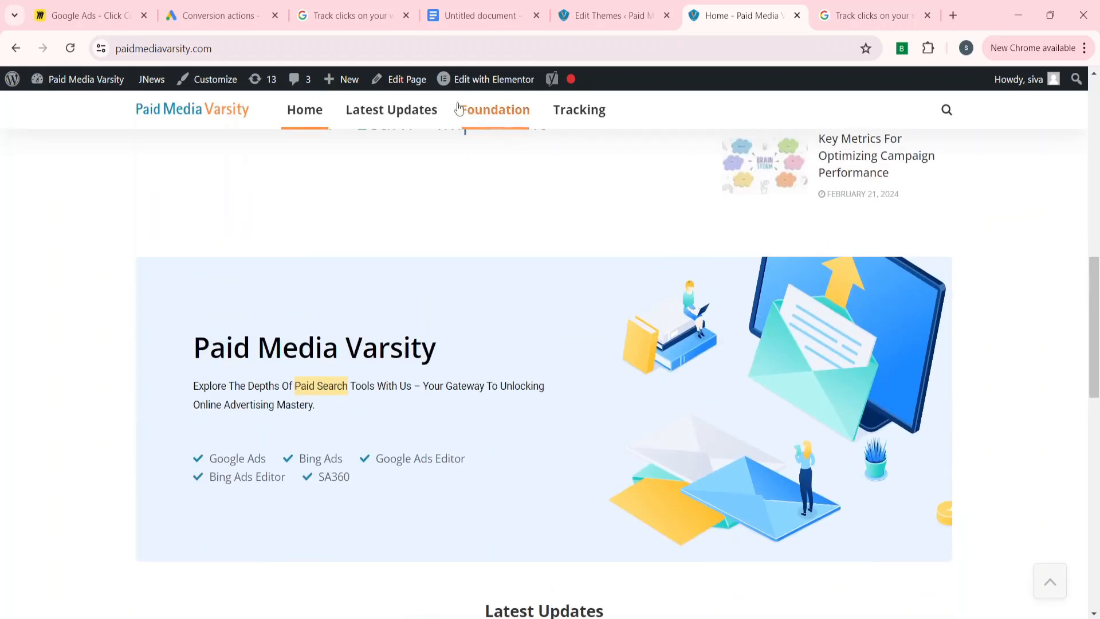
# Step: Open the home page in Elementor and show the HTML code of the "Explore The Depths Of Paid Search" paragraph
pyautogui.click(466, 79)
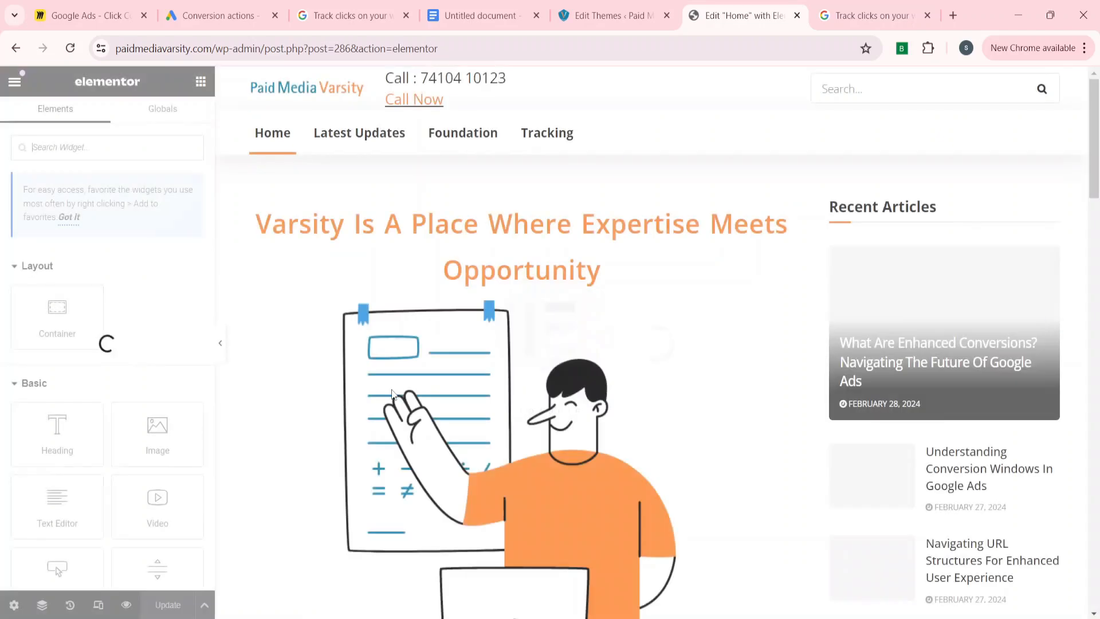
pyautogui.scroll(-14, 393, 395)
pyautogui.scroll(-4, 393, 394)
pyautogui.scroll(4, 424, 401)
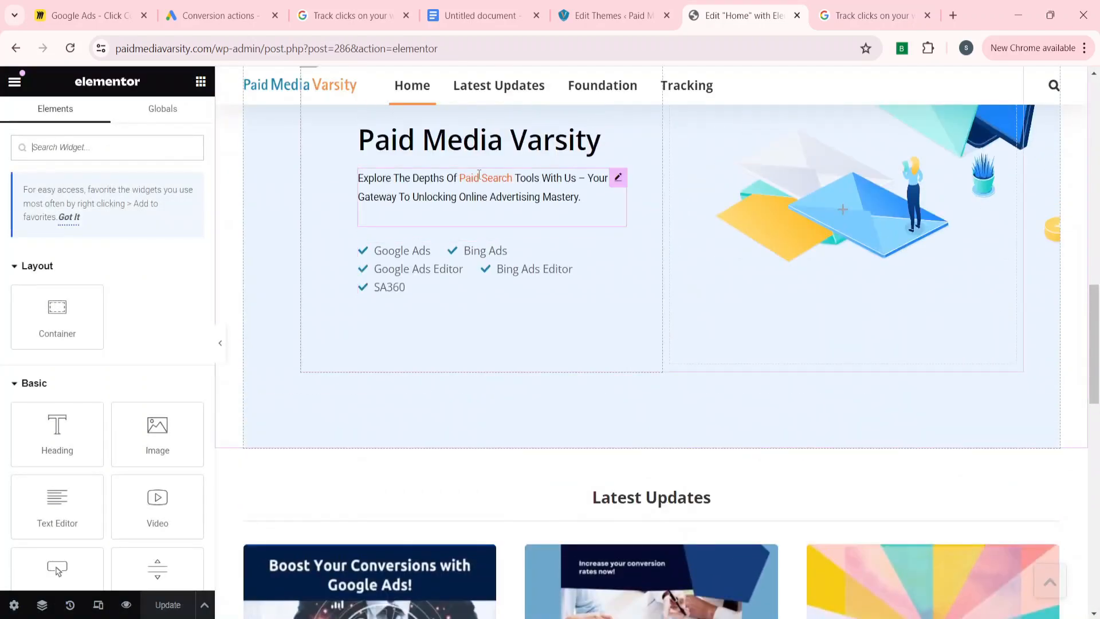
pyautogui.click(478, 175)
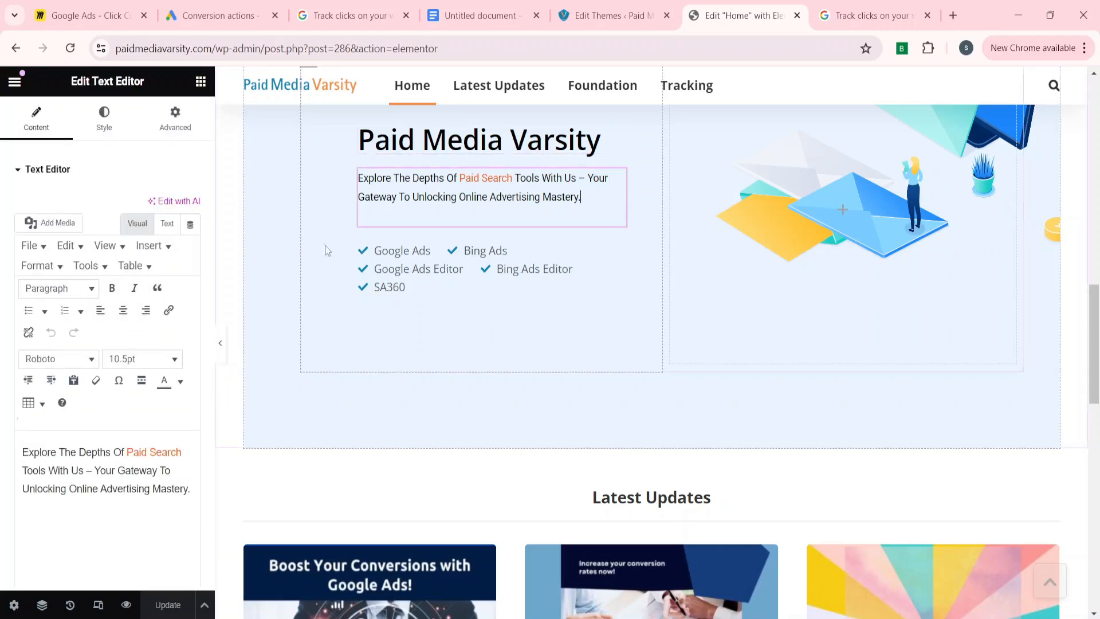
pyautogui.click(167, 224)
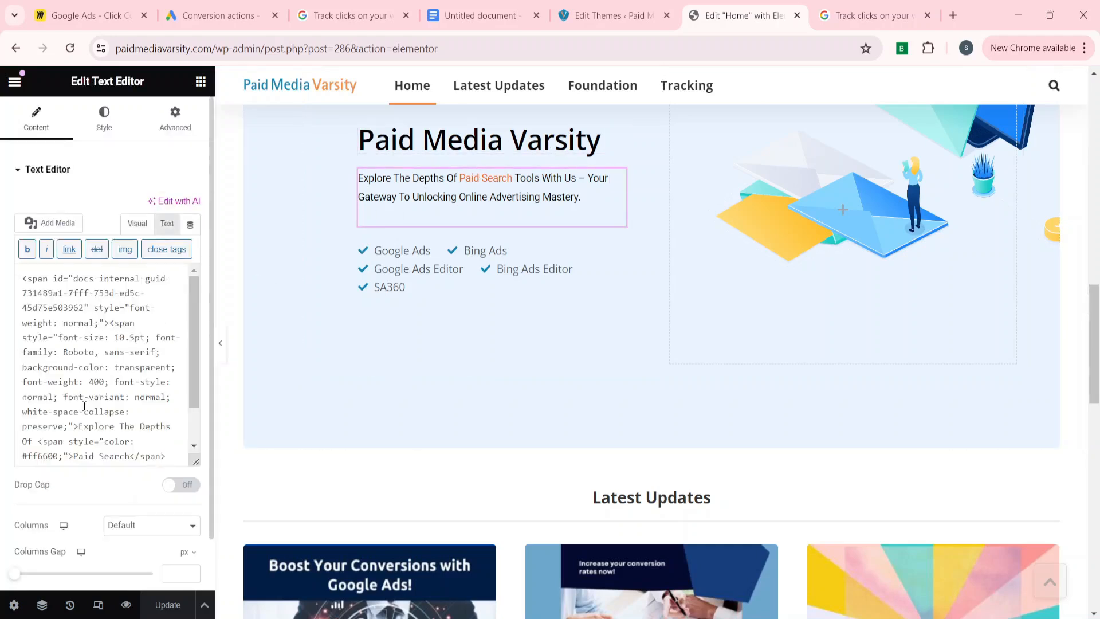
pyautogui.scroll(-2, 85, 406)
# Step: Copy the complete Paid Search anchor code from the Google Docs document and return to the Elementor page editor
pyautogui.click(453, 15)
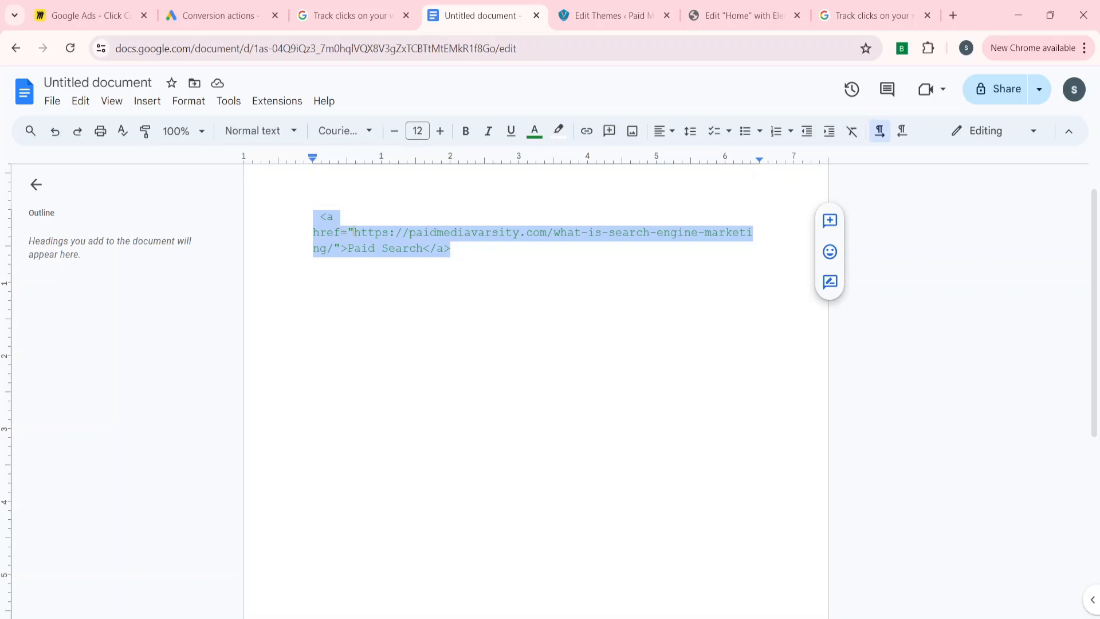
pyautogui.click(450, 224)
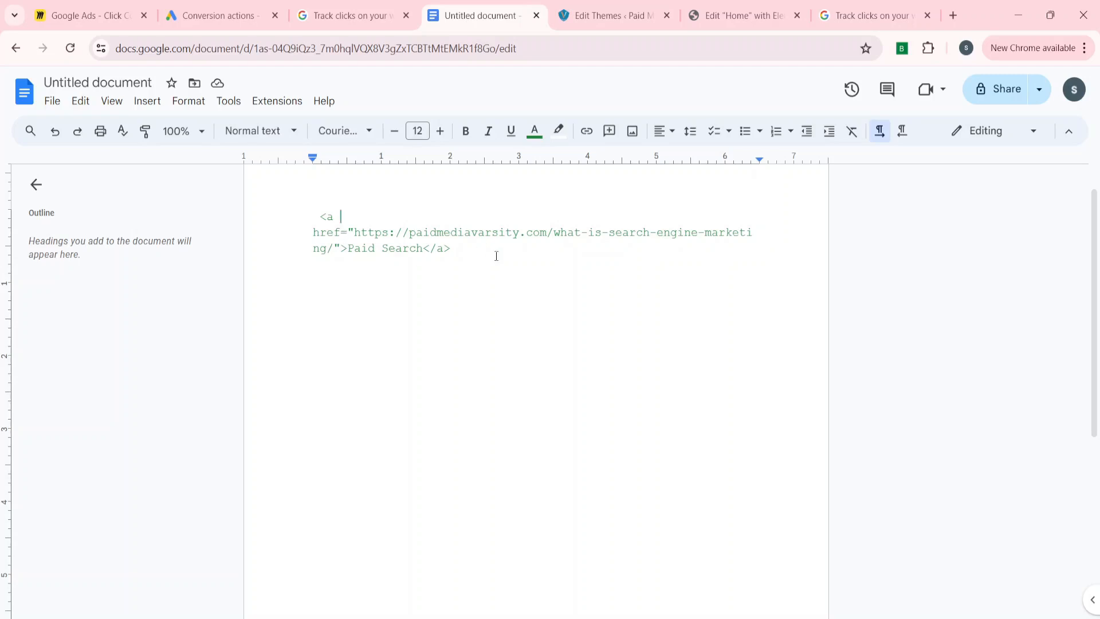
pyautogui.moveTo(354, 232); pyautogui.dragTo(673, 233)
pyautogui.click(672, 235)
pyautogui.moveTo(453, 247); pyautogui.dragTo(313, 213)
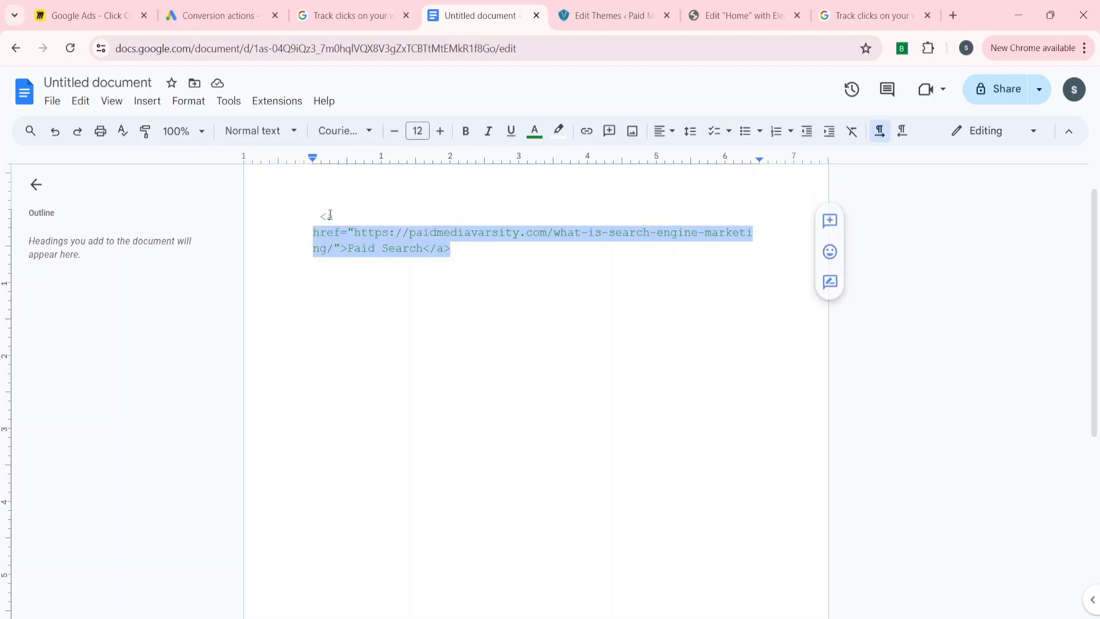
pyautogui.click(349, 10)
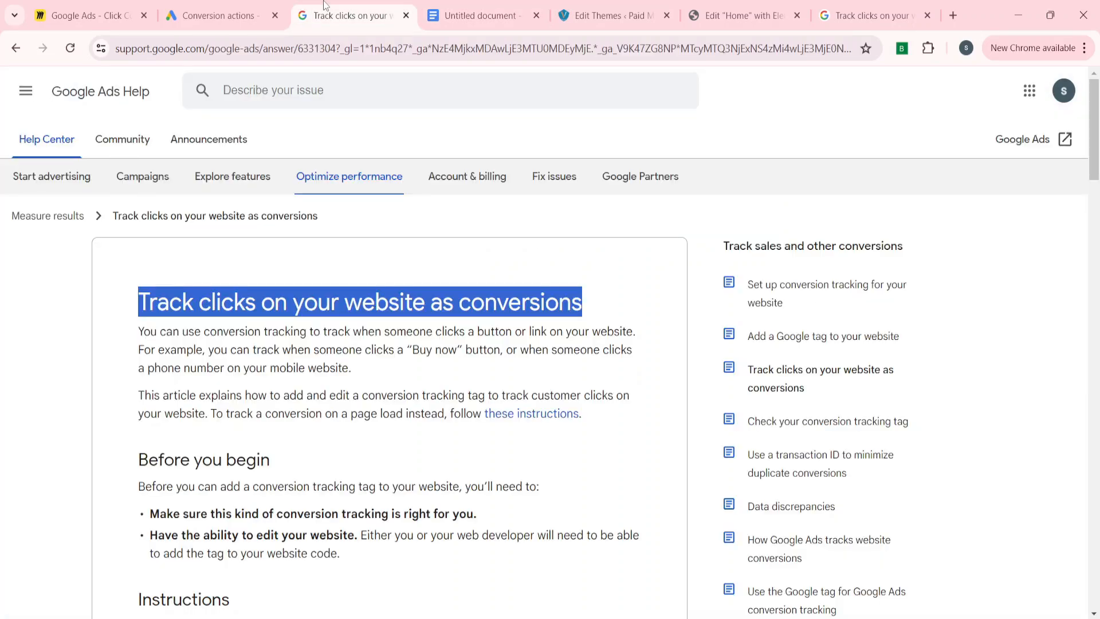
pyautogui.click(200, 12)
pyautogui.click(607, 9)
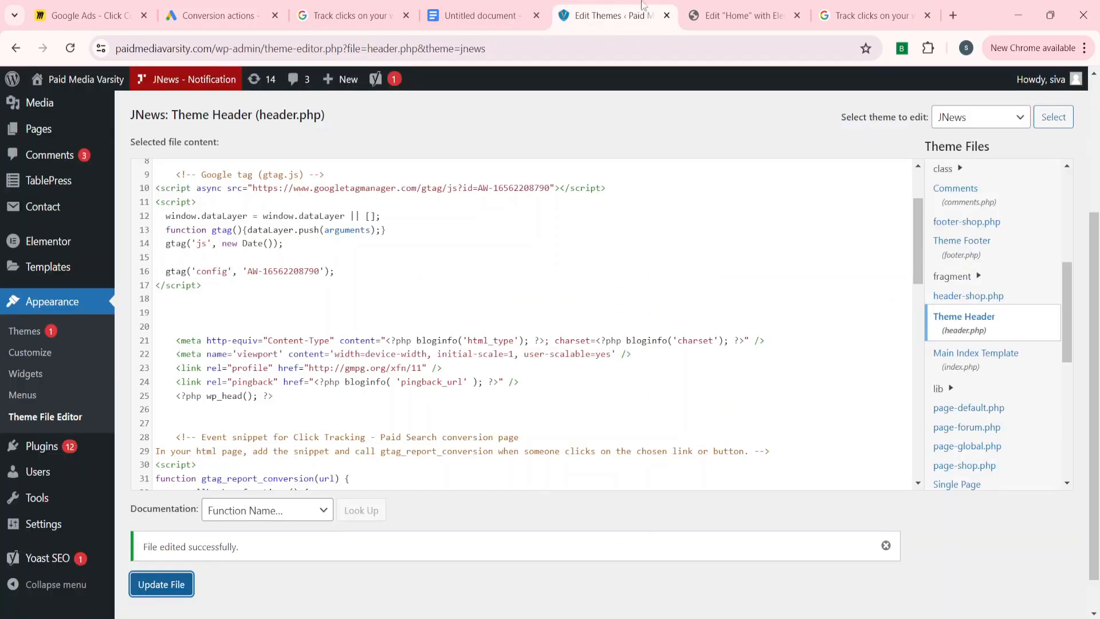
pyautogui.click(739, 12)
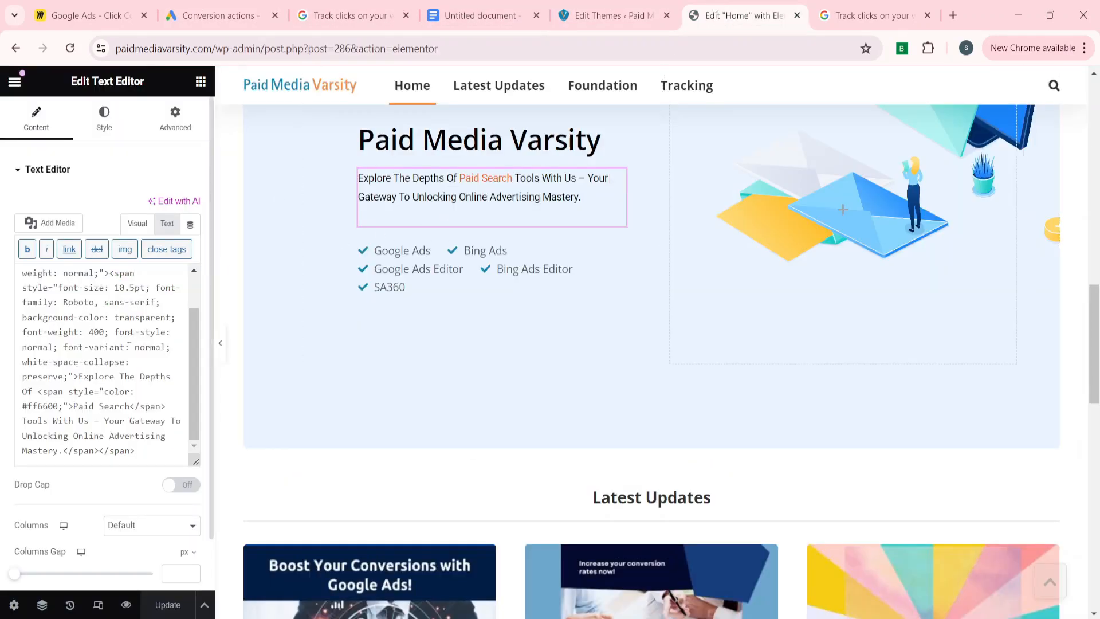
pyautogui.scroll(1, 85, 321)
pyautogui.scroll(-1, 90, 298)
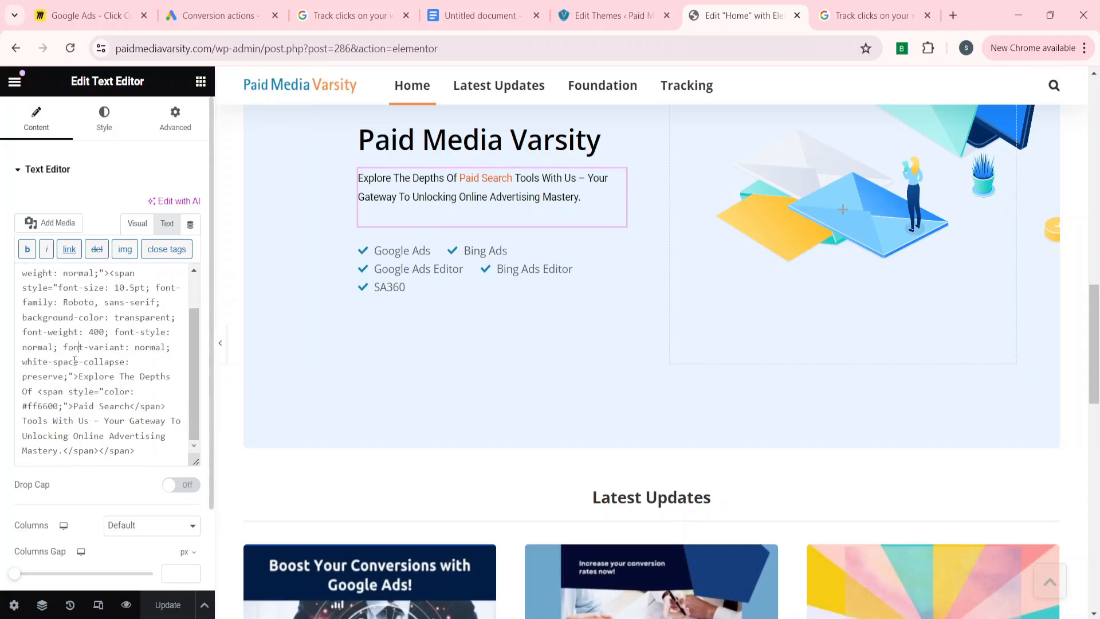
pyautogui.scroll(1, 74, 361)
pyautogui.scroll(-1, 74, 361)
pyautogui.scroll(1, 74, 361)
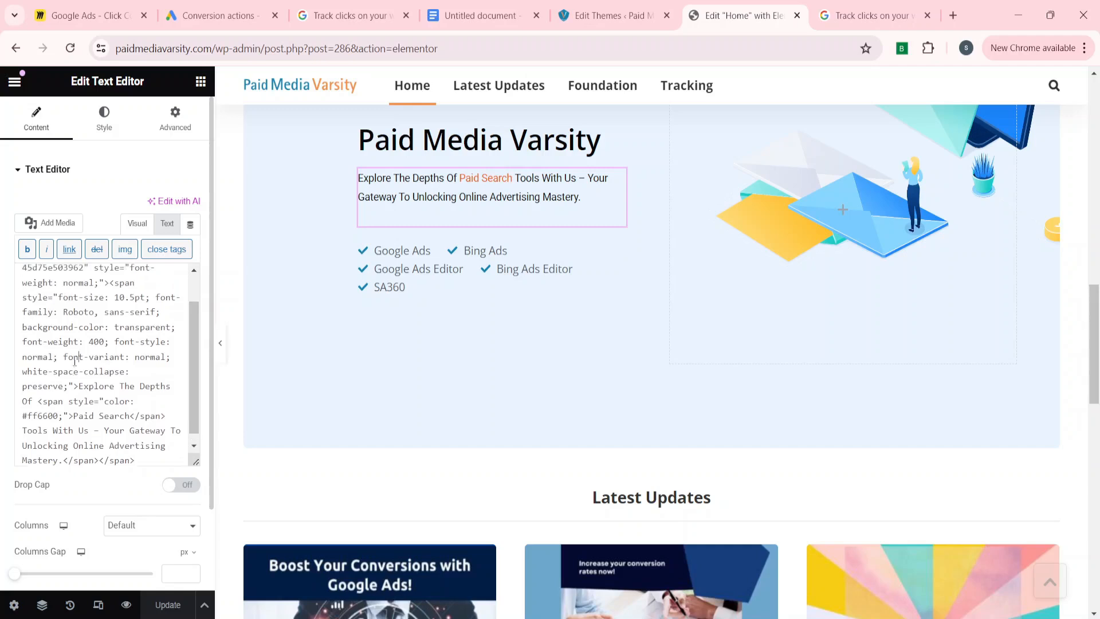
pyautogui.scroll(-1, 70, 367)
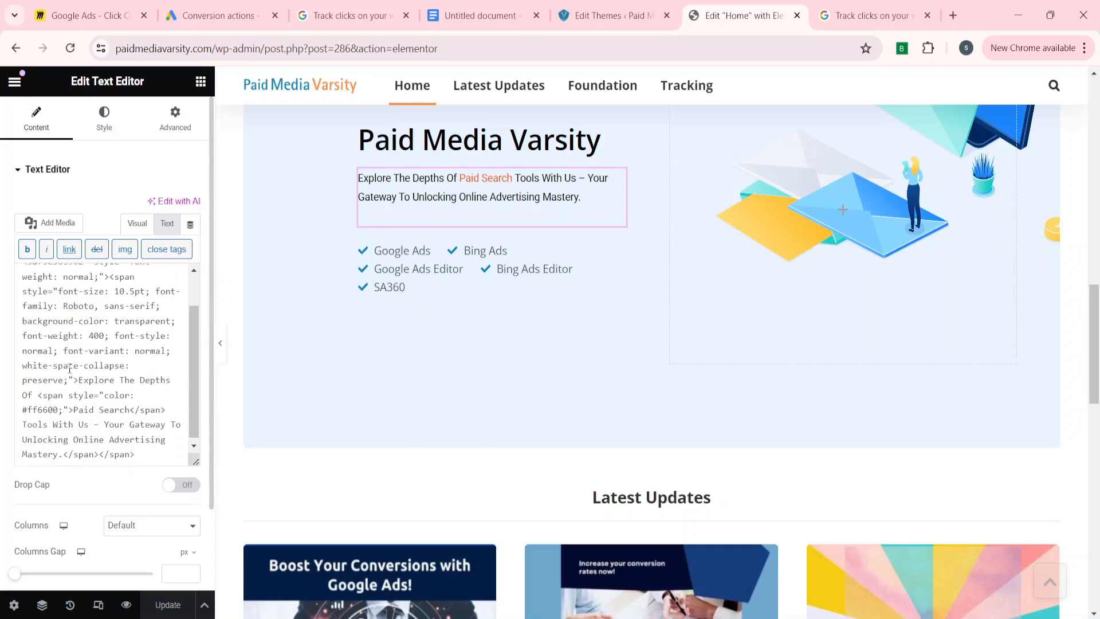
pyautogui.scroll(-1, 74, 321)
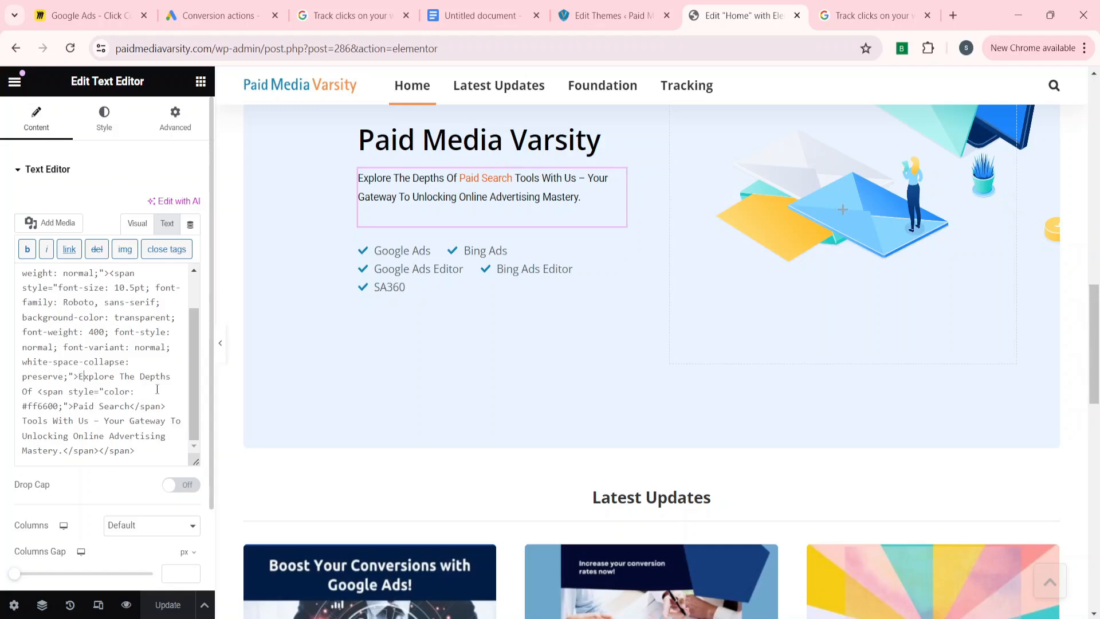
pyautogui.press('Right')
pyautogui.press('Right')
pyautogui.press('Right')
pyautogui.press('Right')
pyautogui.press('Right')
pyautogui.press('Right')
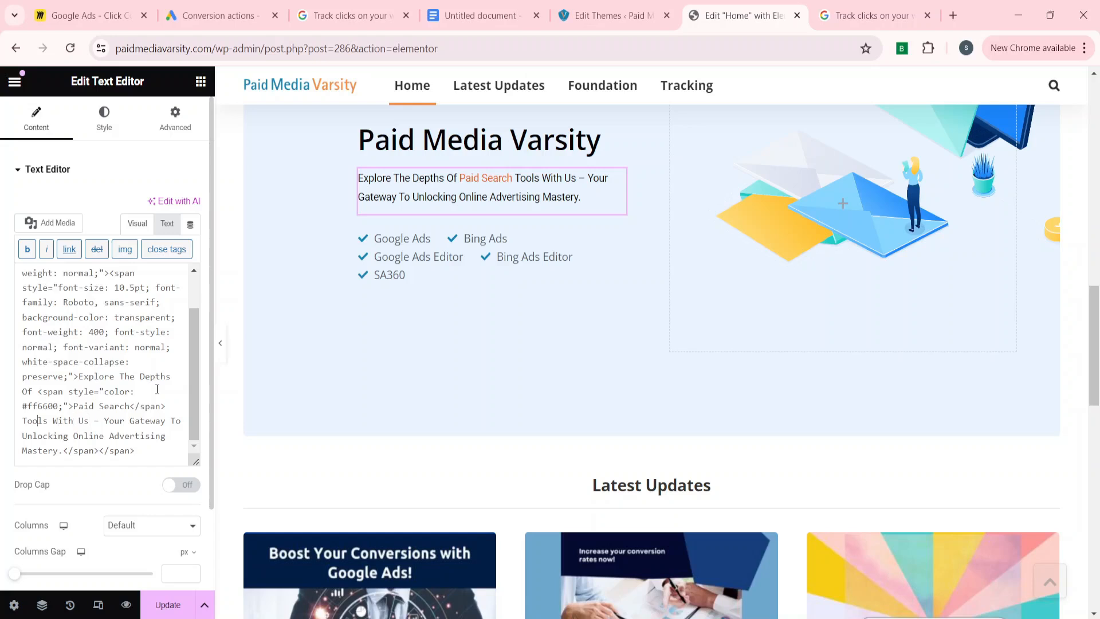
pyautogui.press('BackSpace')
pyautogui.press('BackSpace')
pyautogui.press('BackSpace')
pyautogui.press('BackSpace')
pyautogui.press('BackSpace')
pyautogui.press('BackSpace')
pyautogui.press('BackSpace')
pyautogui.press('BackSpace')
pyautogui.press('BackSpace')
pyautogui.press('BackSpace')
pyautogui.press('BackSpace')
pyautogui.press('BackSpace')
pyautogui.press('BackSpace')
pyautogui.press('BackSpace')
pyautogui.press('BackSpace')
pyautogui.press('BackSpace')
pyautogui.press('BackSpace')
pyautogui.press('BackSpace')
pyautogui.press('BackSpace')
pyautogui.press('BackSpace')
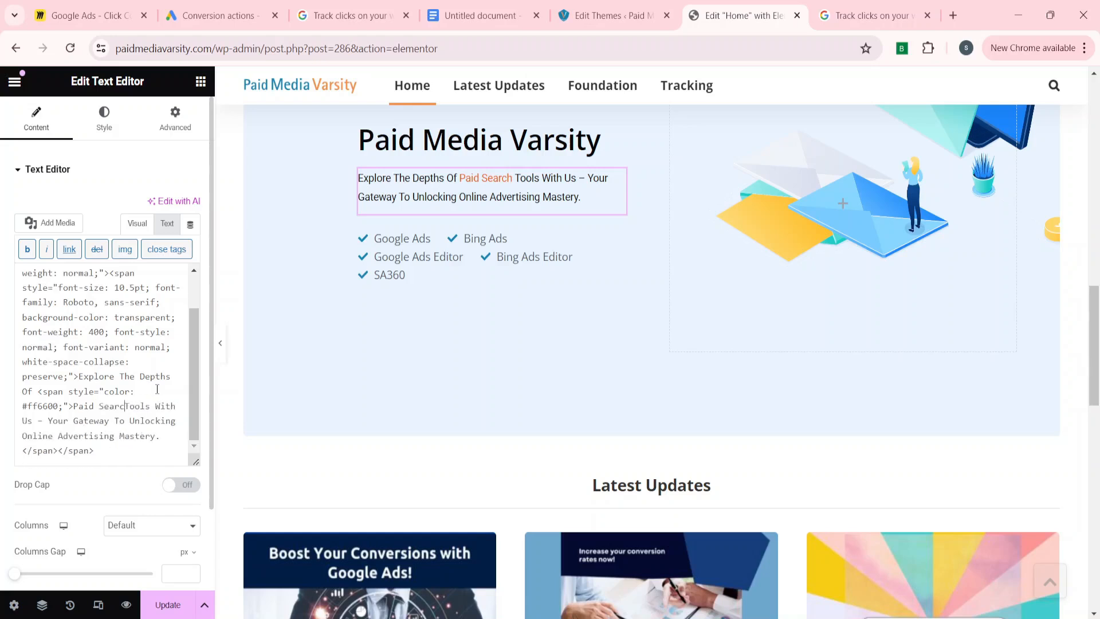
pyautogui.press('BackSpace')
pyautogui.press('BackSpace')
pyautogui.press('BackSpace')
pyautogui.press('BackSpace')
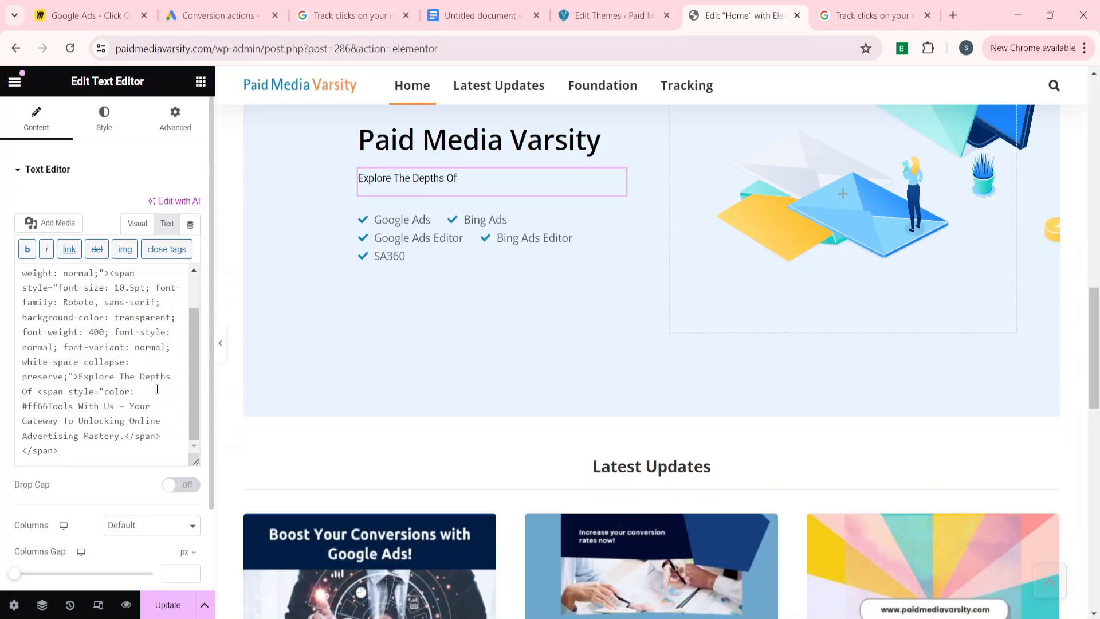
pyautogui.press('BackSpace')
pyautogui.write('600;">P')
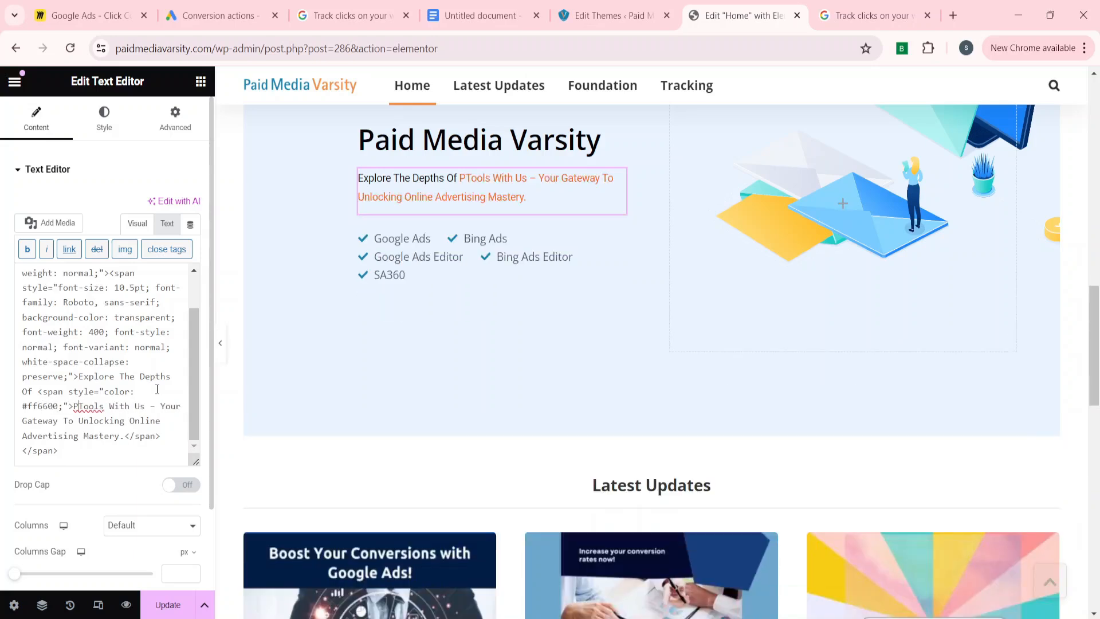
pyautogui.write('aid Search</span>')
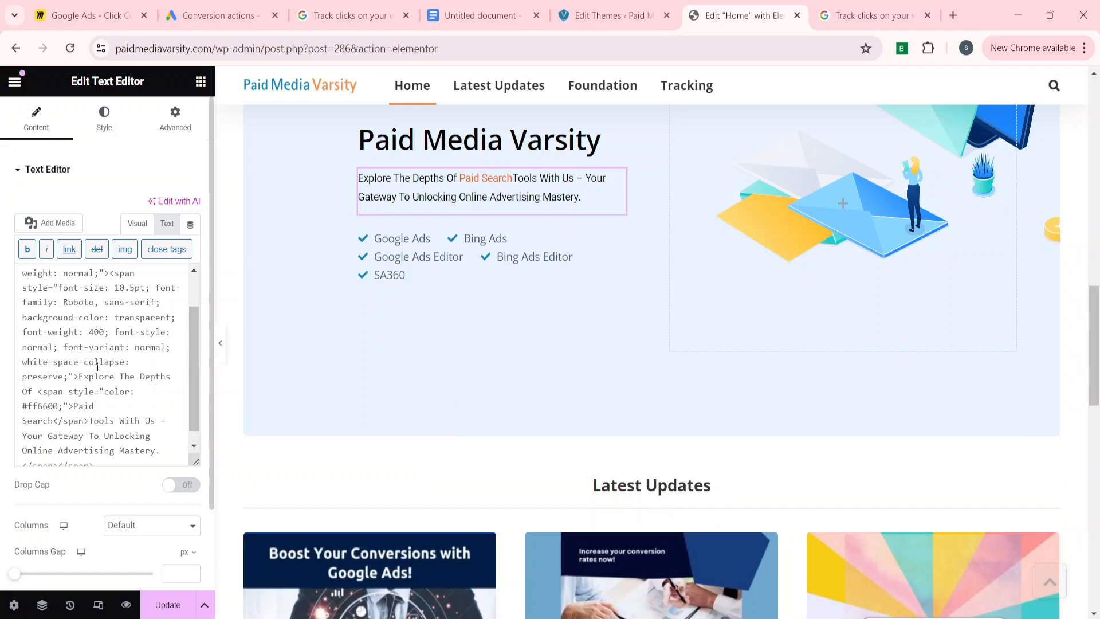
# Step: Delete the colored span's opening tag and the words "Paid Search" after "Explore The Depths Of" in the paragraph's HTML
pyautogui.click(34, 391)
pyautogui.press('Delete')
pyautogui.press('BackSpace')
pyautogui.press('BackSpace')
pyautogui.press('BackSpace')
pyautogui.press('BackSpace')
pyautogui.press('BackSpace')
pyautogui.press('BackSpace')
pyautogui.press('BackSpace')
pyautogui.press('BackSpace')
pyautogui.press('BackSpace')
pyautogui.press('BackSpace')
pyautogui.press('BackSpace')
pyautogui.press('BackSpace')
pyautogui.press('BackSpace')
pyautogui.press('BackSpace')
pyautogui.press('BackSpace')
pyautogui.press('BackSpace')
pyautogui.press('BackSpace')
pyautogui.press('BackSpace')
pyautogui.press('BackSpace')
pyautogui.press('BackSpace')
pyautogui.press('BackSpace')
pyautogui.press('BackSpace')
pyautogui.press('BackSpace')
pyautogui.press('BackSpace')
pyautogui.press('BackSpace')
pyautogui.press('BackSpace')
pyautogui.press('BackSpace')
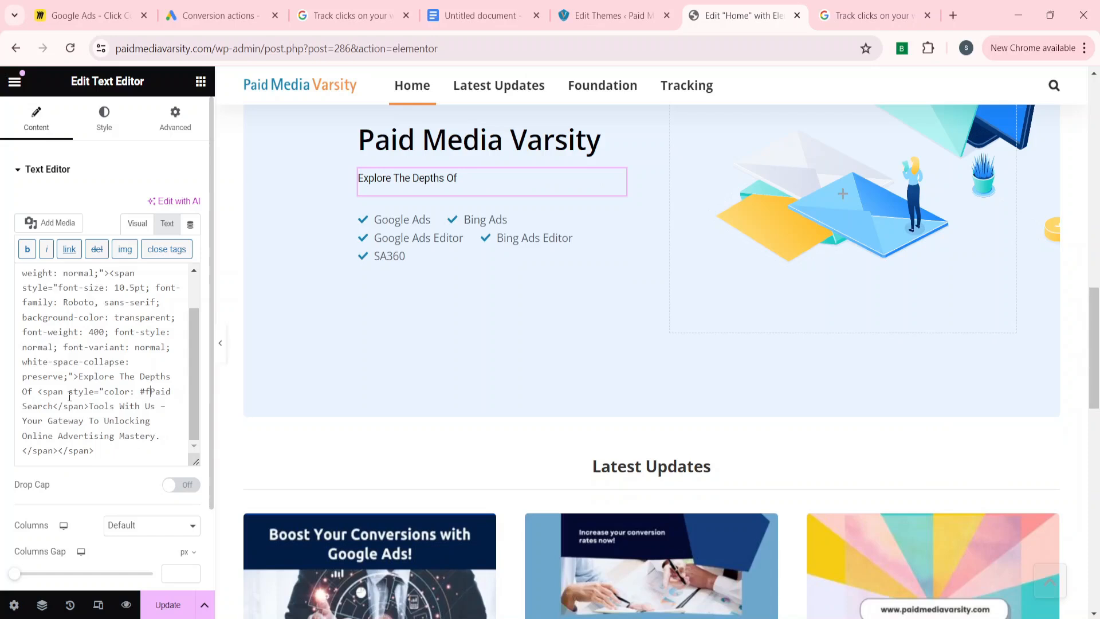
pyautogui.press('BackSpace')
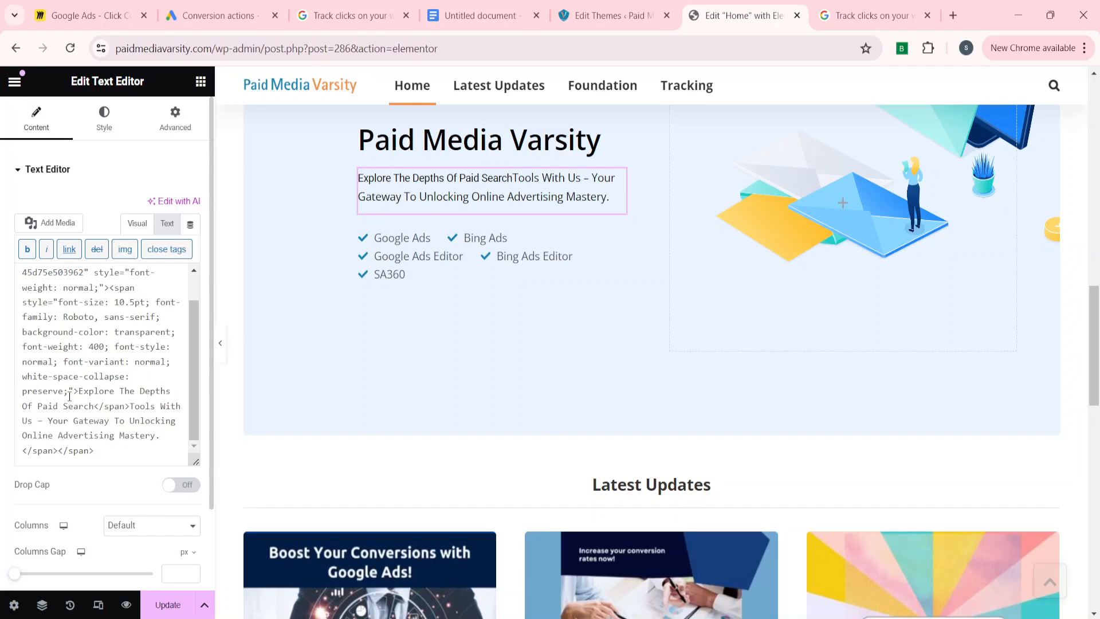
pyautogui.press('BackSpace')
pyautogui.press('BackSpace')
pyautogui.press('BackSpace')
pyautogui.press('BackSpace')
pyautogui.press('BackSpace')
pyautogui.press('BackSpace')
pyautogui.press('BackSpace')
pyautogui.press('BackSpace')
pyautogui.press('BackSpace')
pyautogui.press('BackSpace')
pyautogui.press('BackSpace')
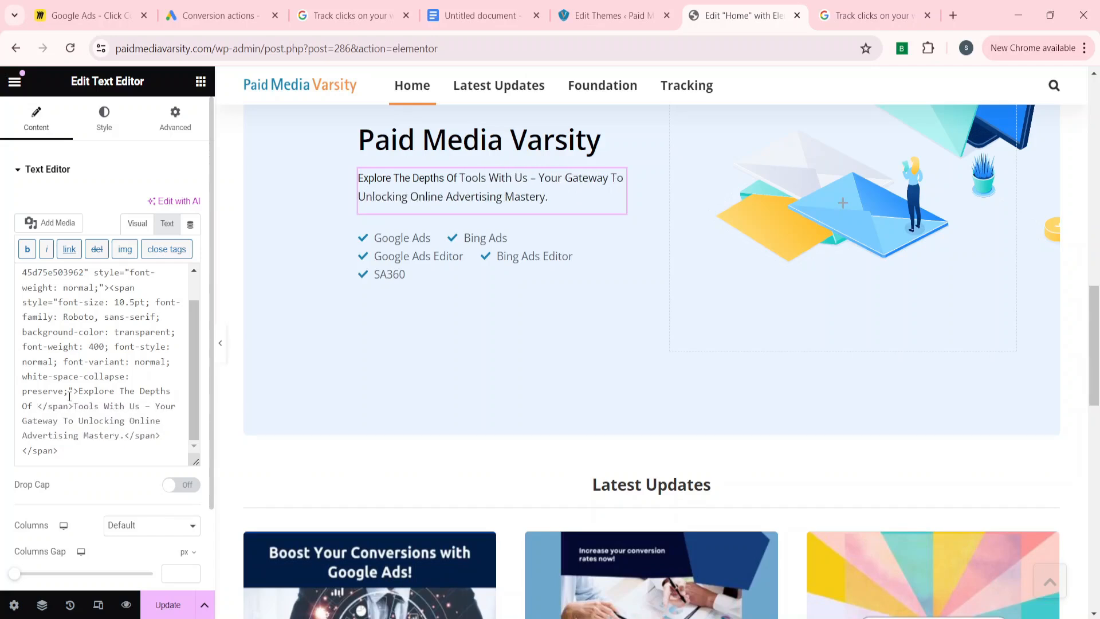
pyautogui.write('<a href="https://paidmediavarsity.com/what-is-search-engine-marketing/">Paid Search</a>')
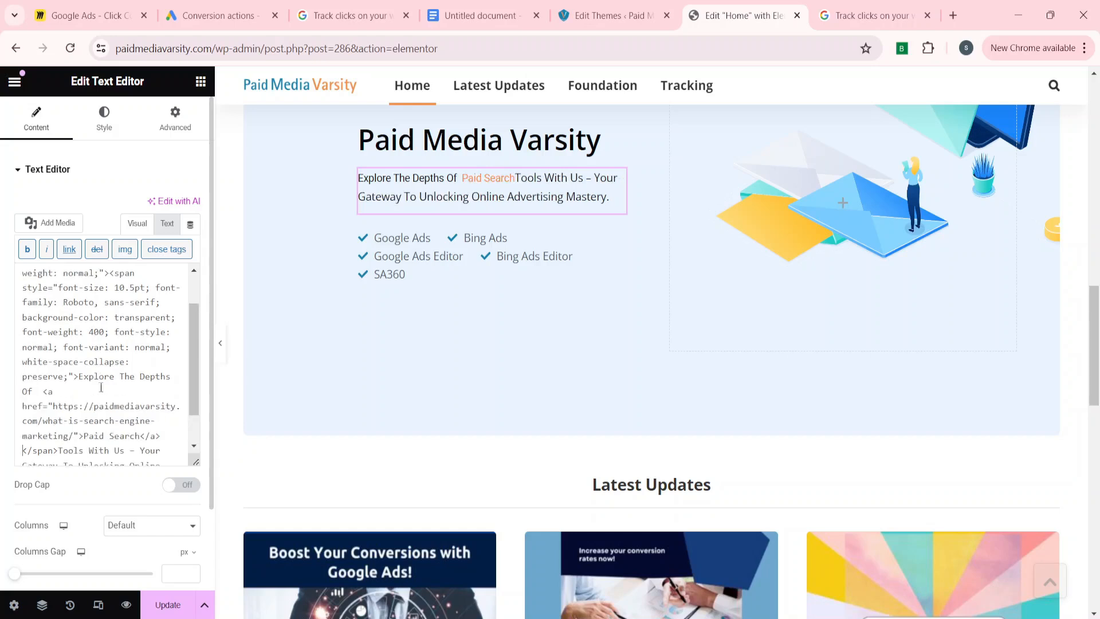
pyautogui.scroll(-1, 65, 397)
pyautogui.click(39, 351)
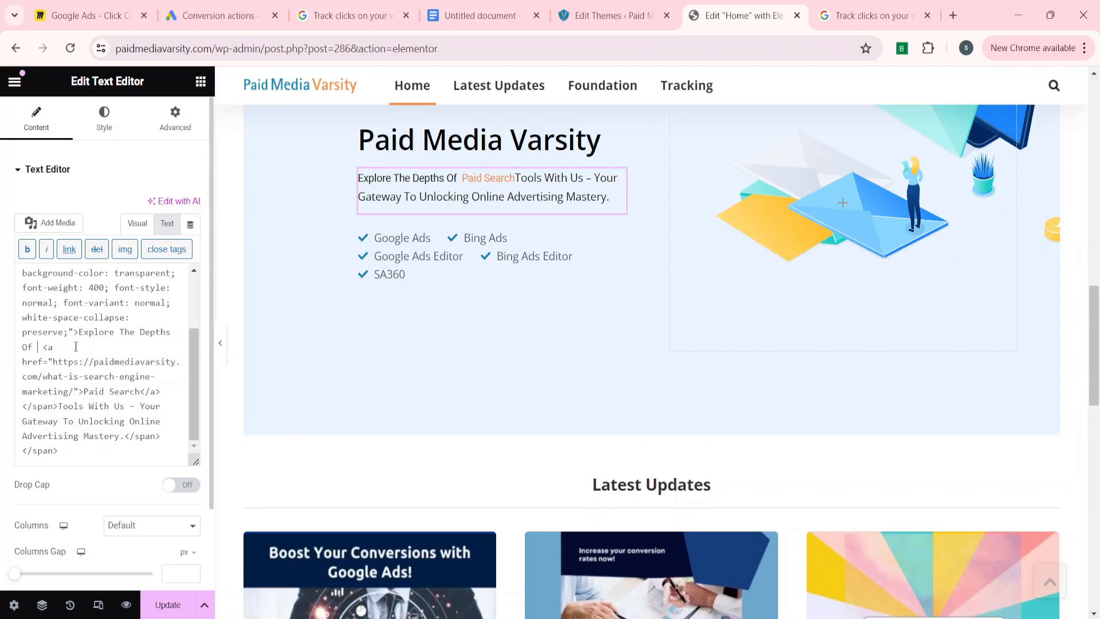
# Step: Remove the extra space before the Paid Search anchor in the paragraph's HTML and update the page
pyautogui.press('BackSpace')
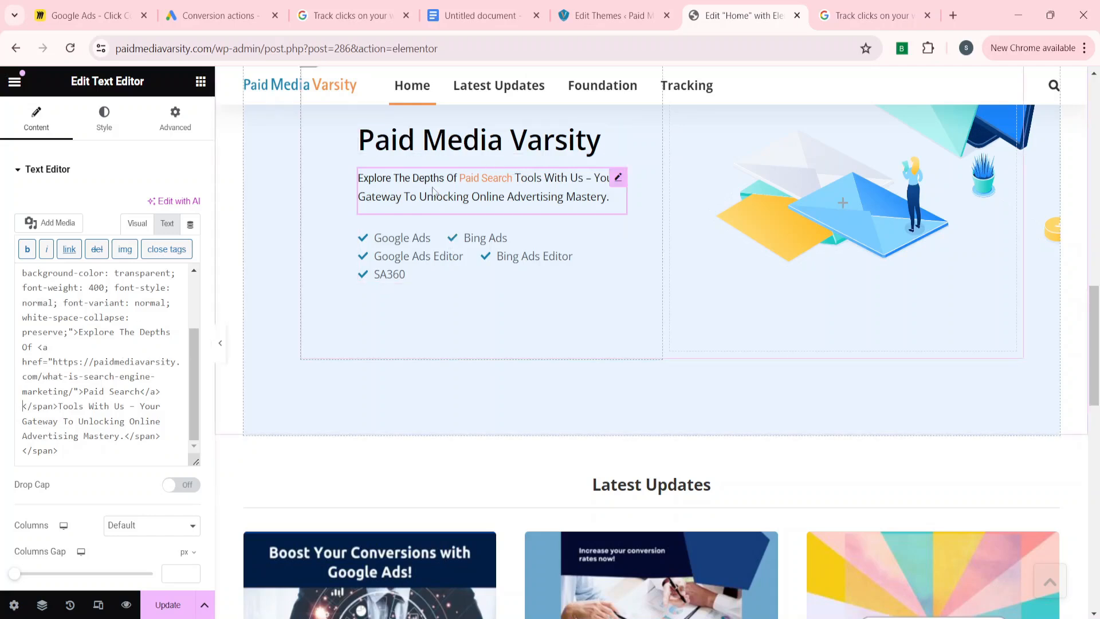
pyautogui.click(160, 605)
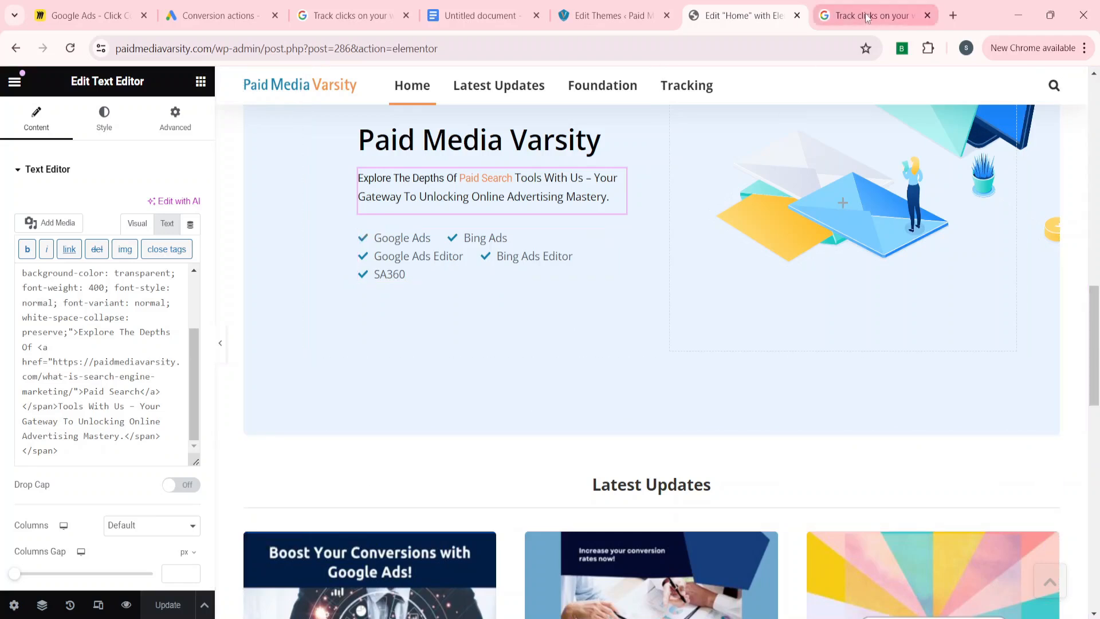
# Step: Search Google for paid media varsity in a new tab, open the site's home page and test its "Paid Search" link
pyautogui.click(935, 8)
pyautogui.click(953, 15)
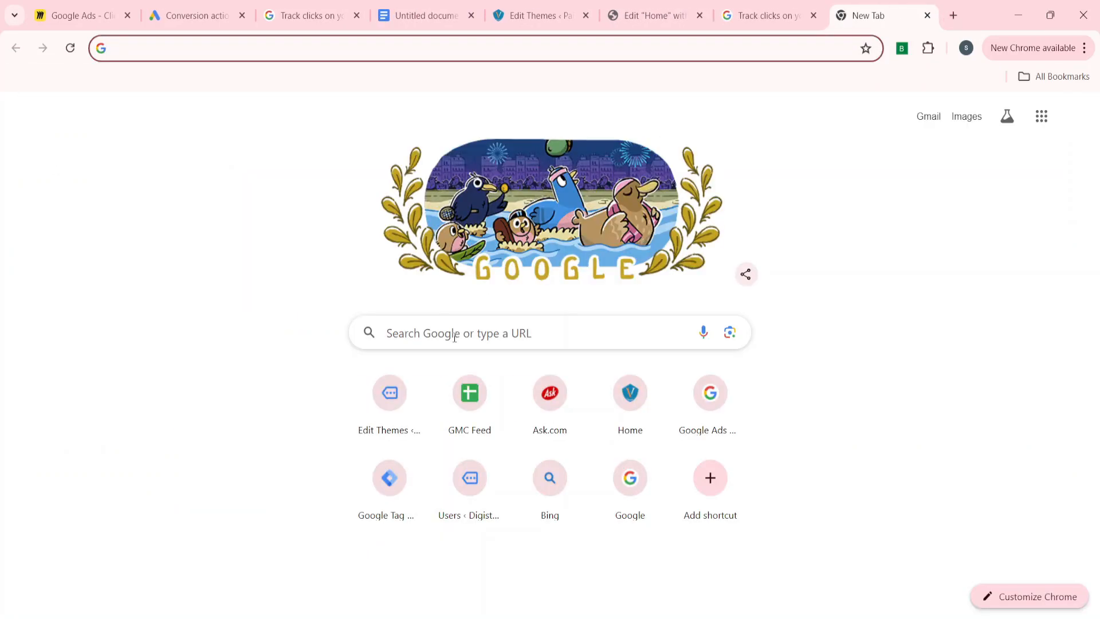
pyautogui.click(455, 338)
pyautogui.click(424, 381)
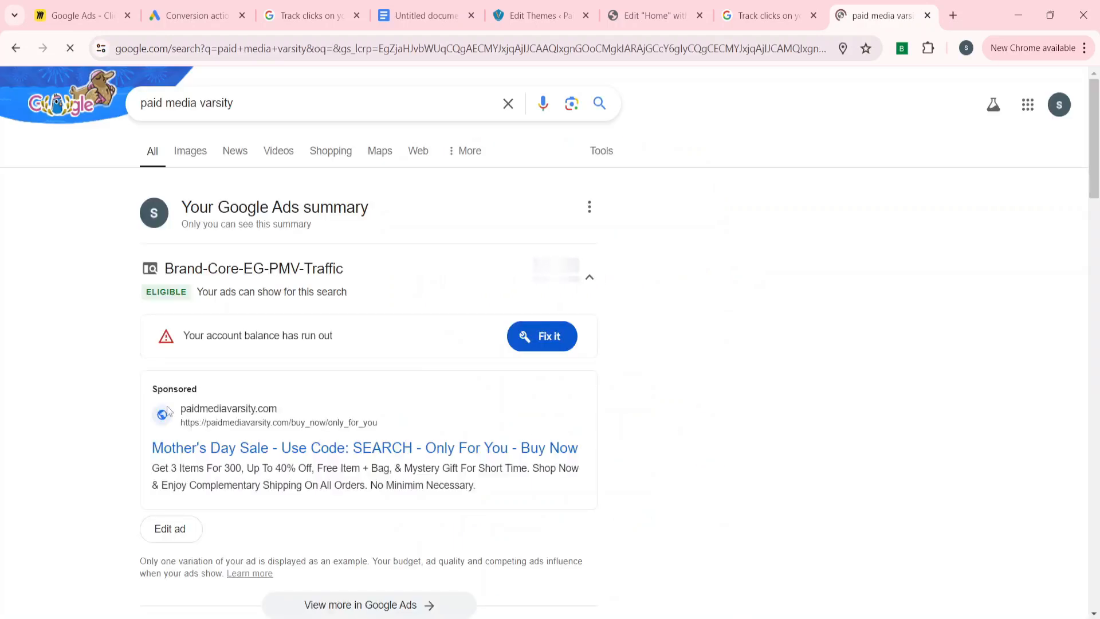
pyautogui.scroll(-5, 422, 381)
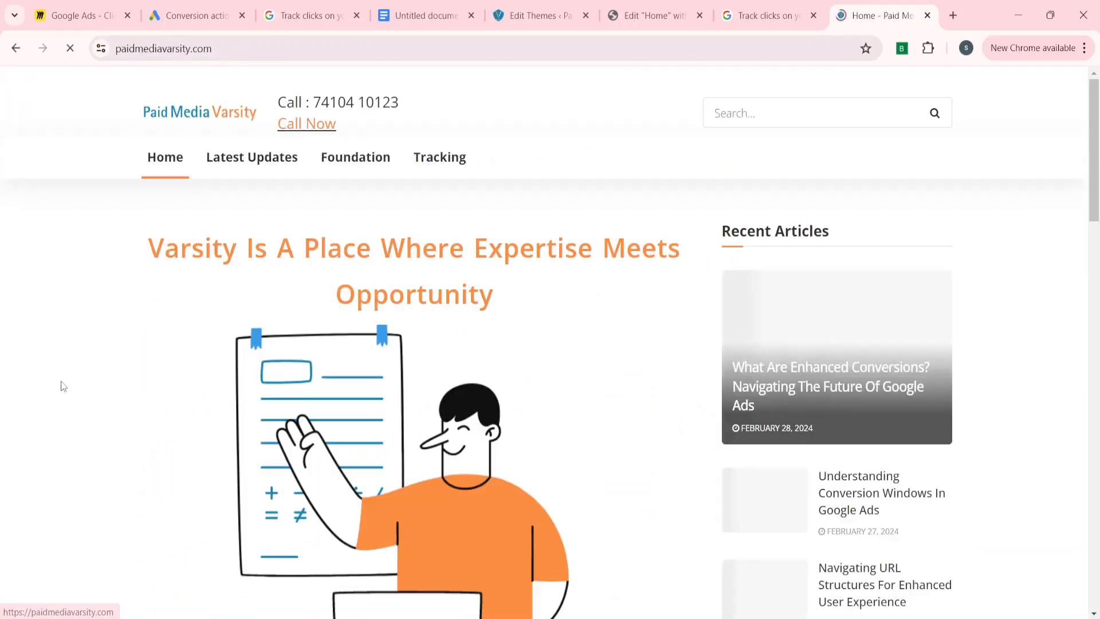
pyautogui.scroll(-10, 62, 385)
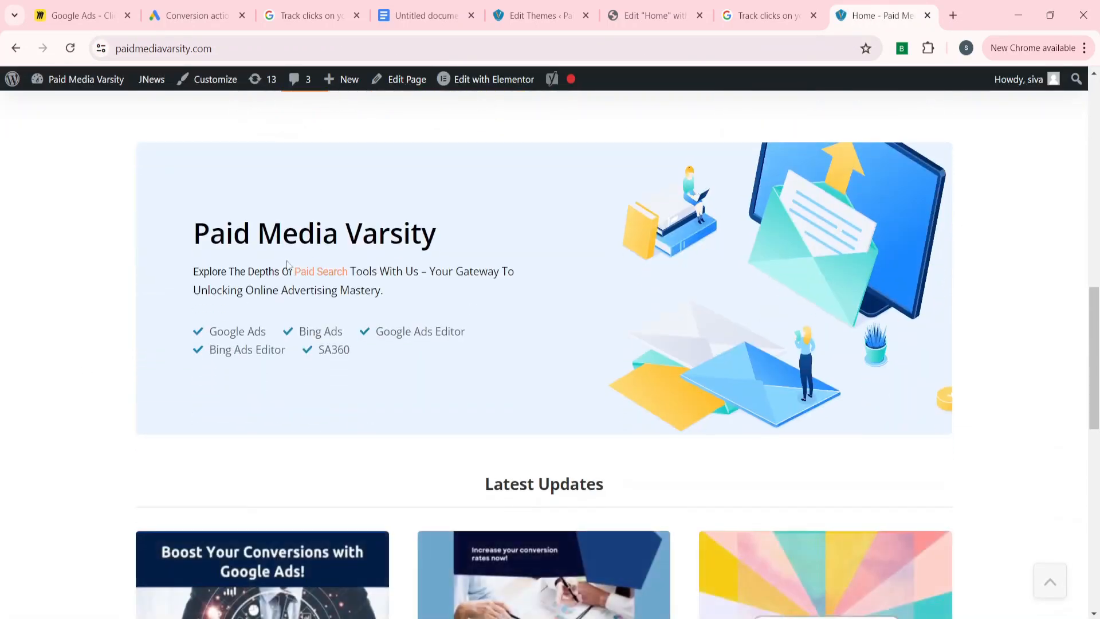
pyautogui.click(317, 273)
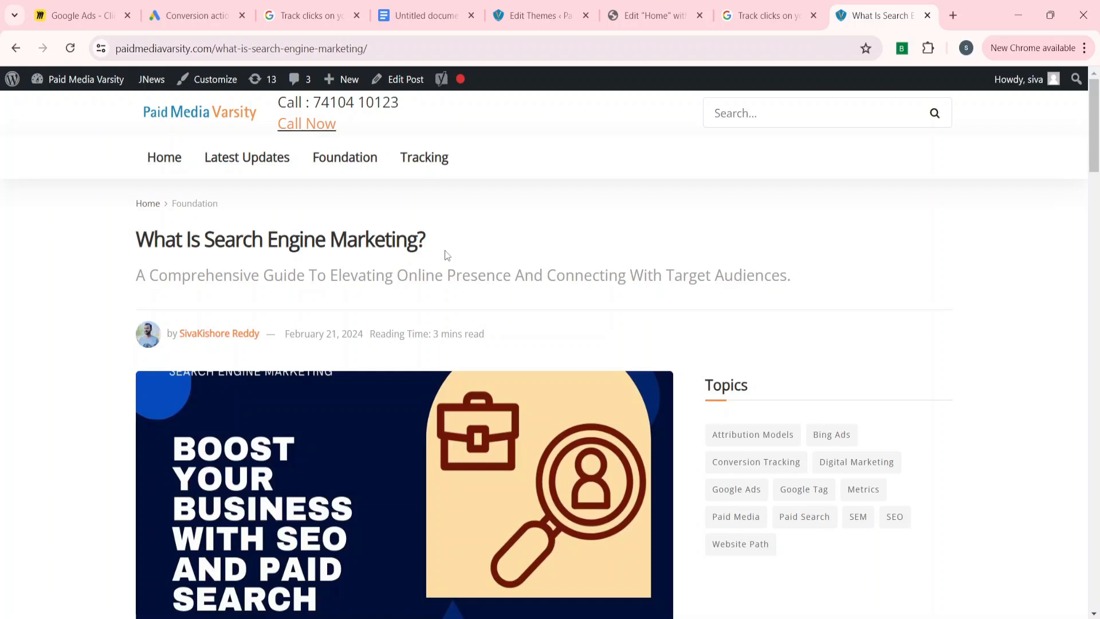
# Step: Copy the text link onclick example from the Google Ads Help article and paste it below the Paid Search anchor in the Google Docs document
pyautogui.click(639, 4)
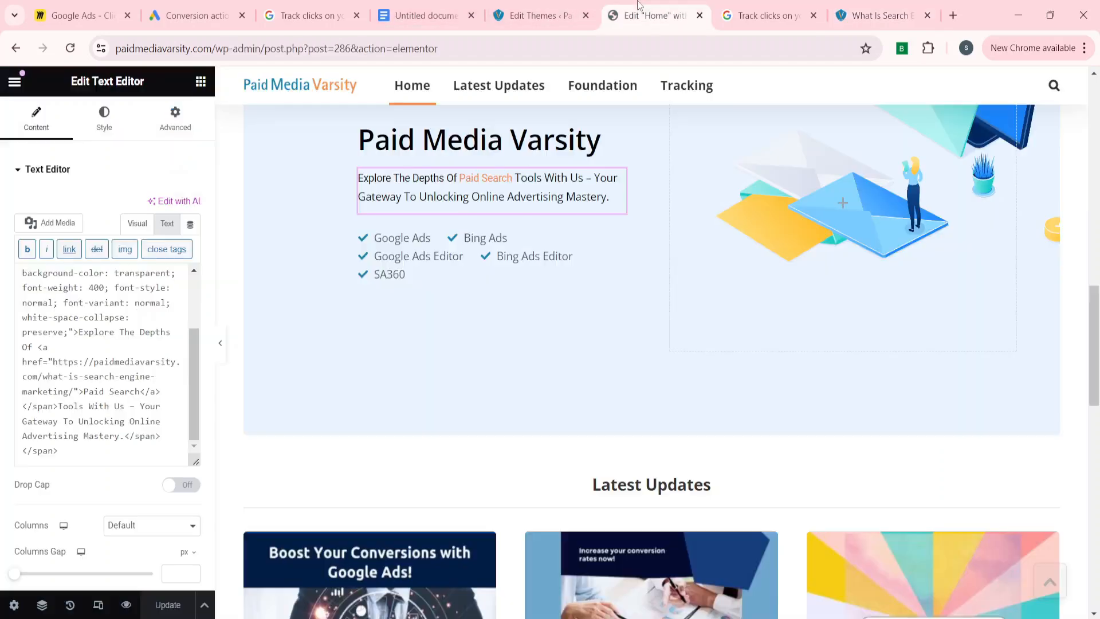
pyautogui.click(762, 5)
pyautogui.scroll(2, 249, 287)
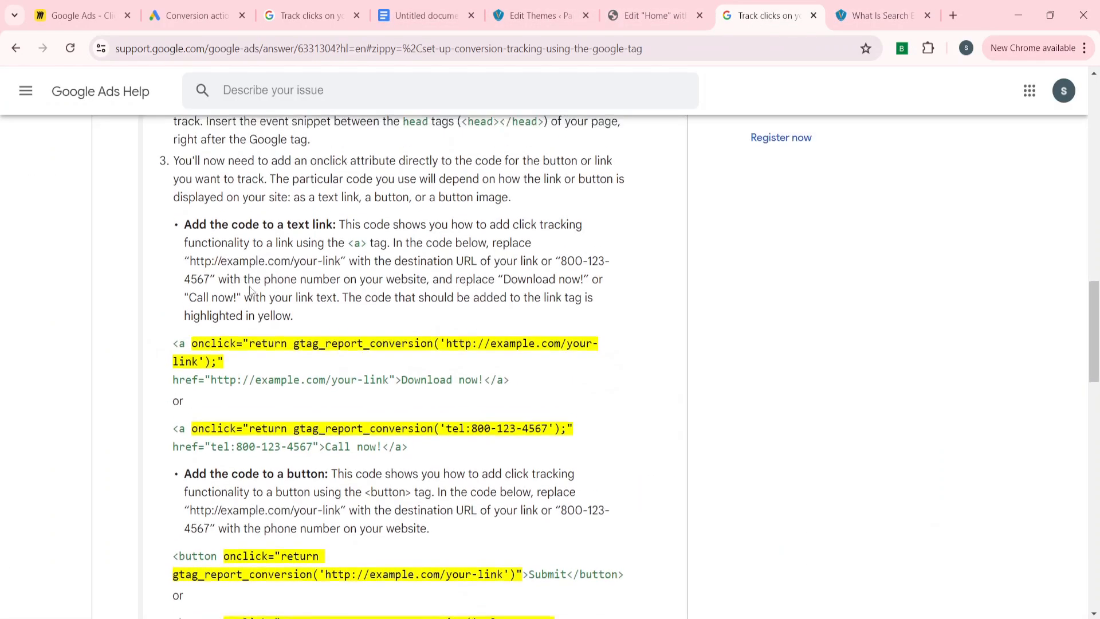
pyautogui.scroll(-2, 251, 290)
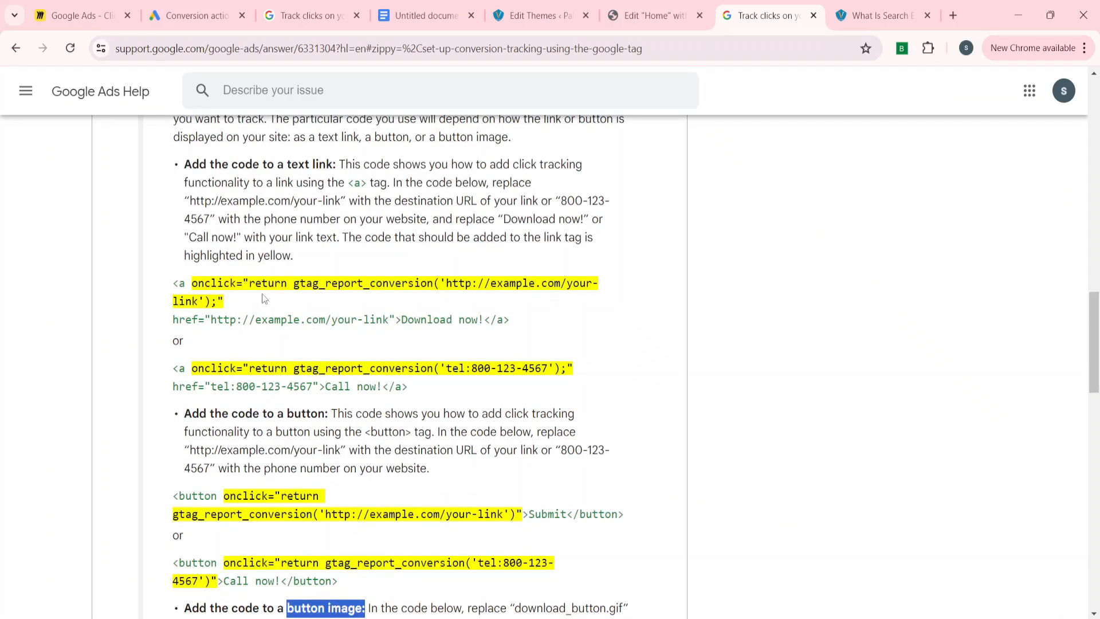
pyautogui.moveTo(510, 323); pyautogui.dragTo(164, 290)
pyautogui.hotkey('ctrl', 'c')
pyautogui.click(414, 2)
pyautogui.click(458, 244)
pyautogui.press('Return')
pyautogui.press('Return')
pyautogui.hotkey('ctrl', 'v')
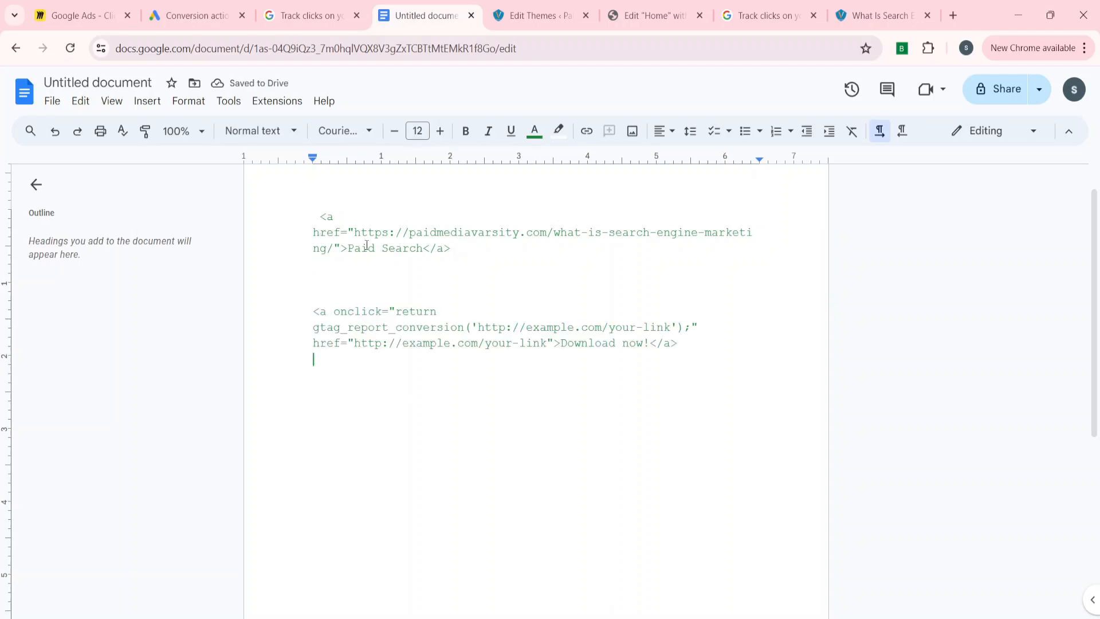
pyautogui.click(321, 216)
pyautogui.moveTo(321, 216); pyautogui.dragTo(453, 248)
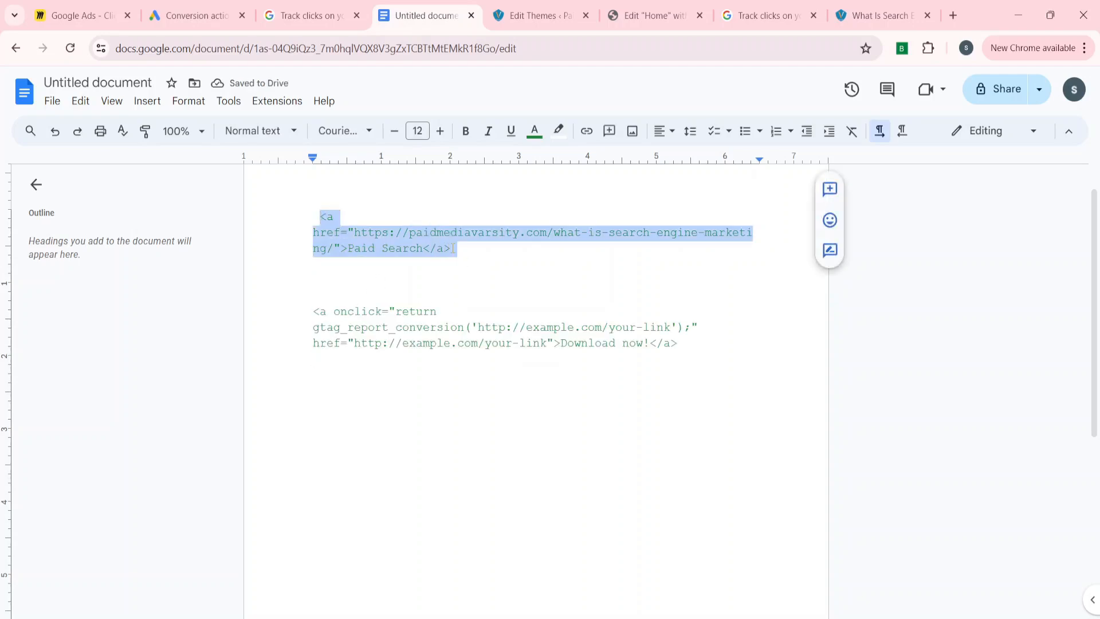
pyautogui.click(452, 248)
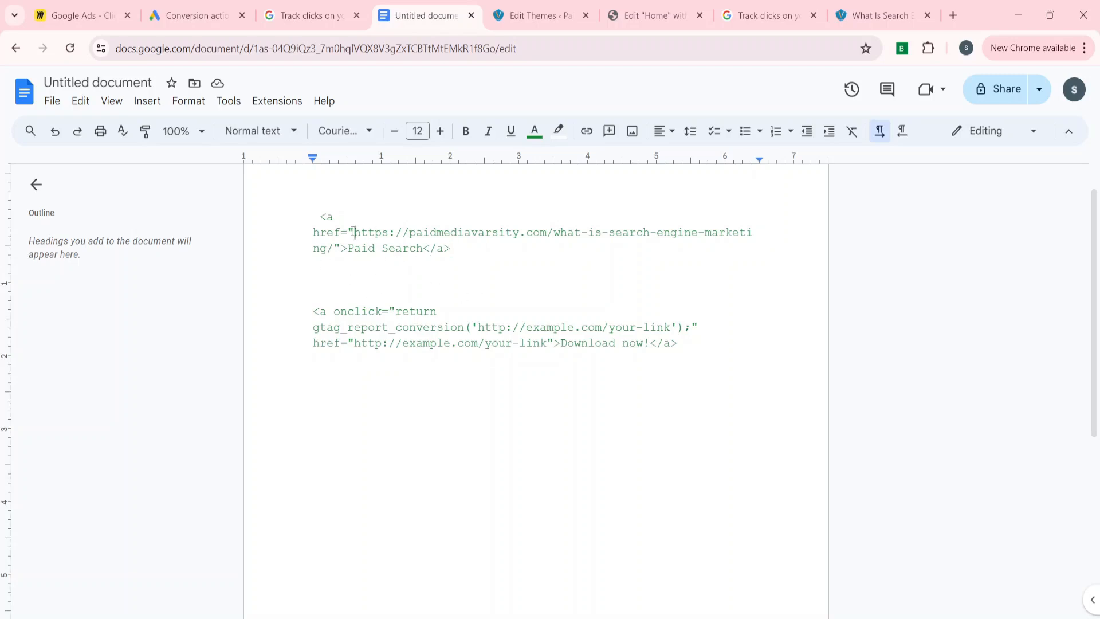
pyautogui.hotkey('ctrl', 'shift', 'Right')
pyautogui.hotkey('ctrl', 'shift', 'Right')
pyautogui.hotkey('ctrl', 'shift', 'Right')
pyautogui.hotkey('ctrl', 'shift', 'Right')
pyautogui.hotkey('ctrl', 'shift', 'Right')
pyautogui.hotkey('ctrl', 'shift', 'Right')
pyautogui.hotkey('ctrl', 'shift', 'Right')
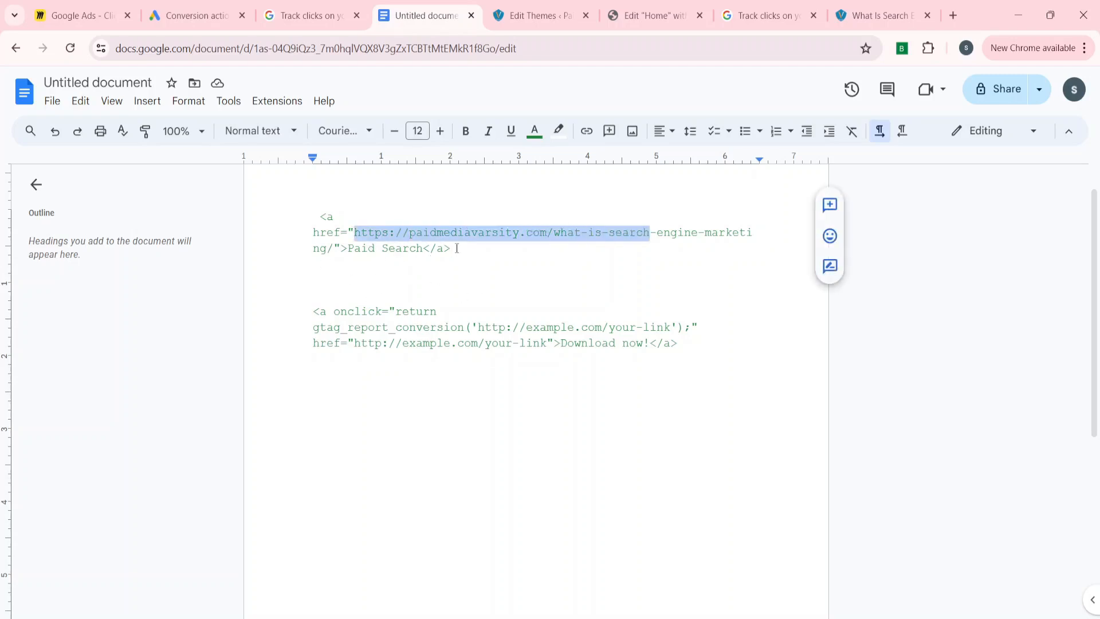
pyautogui.hotkey('ctrl', 'shift', 'Right')
pyautogui.hotkey('ctrl', 'shift', 'Right')
pyautogui.hotkey('ctrl', 'shift', 'Right')
pyautogui.hotkey('shift', 'Left')
pyautogui.hotkey('shift', 'Left')
pyautogui.hotkey('shift', 'Left')
pyautogui.hotkey('ctrl', 'c')
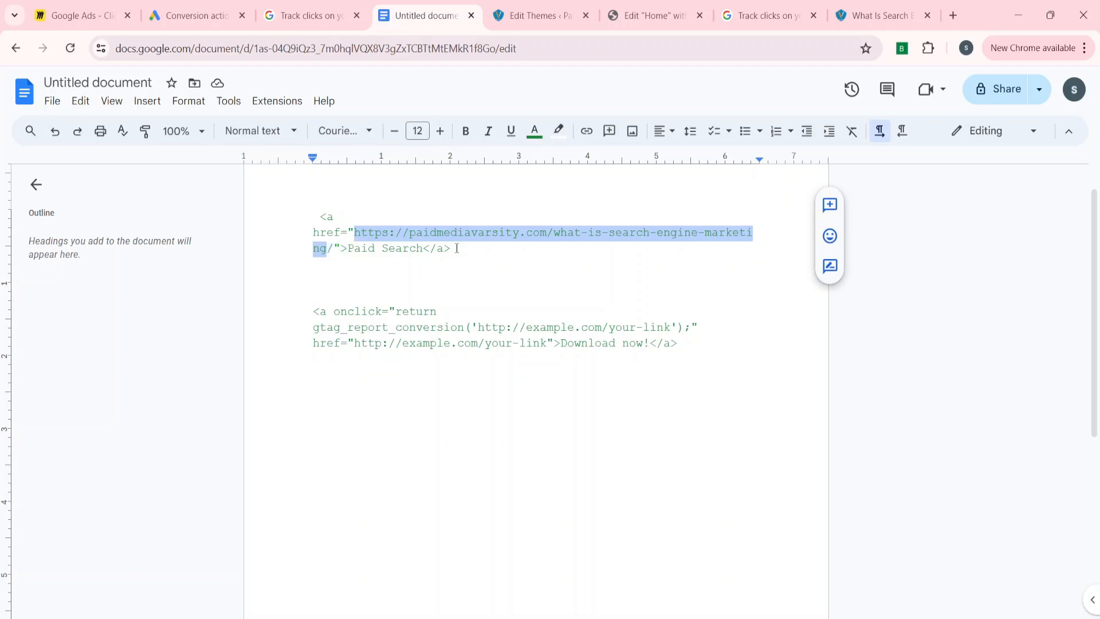
pyautogui.click(478, 326)
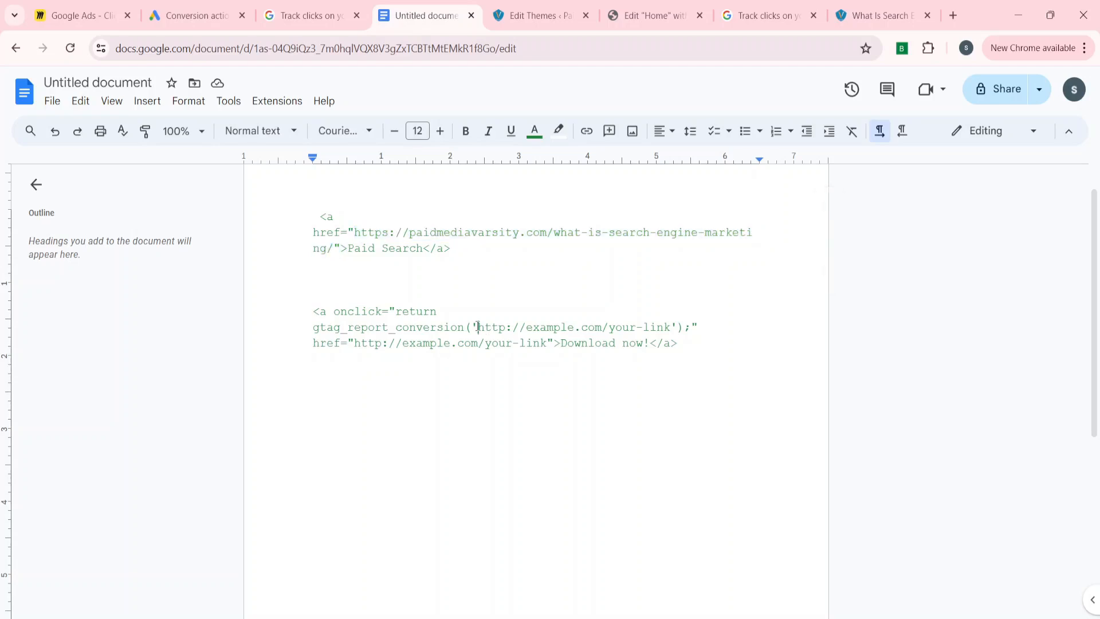
pyautogui.hotkey('shift', 'Right')
pyautogui.hotkey('shift', 'Right')
pyautogui.hotkey('shift', 'Right')
pyautogui.hotkey('shift', 'Right')
pyautogui.hotkey('shift', 'Right')
pyautogui.hotkey('shift', 'Right')
pyautogui.hotkey('shift', 'Right')
pyautogui.hotkey('shift', 'Right')
pyautogui.hotkey('shift', 'Right')
pyautogui.hotkey('shift', 'Right')
pyautogui.hotkey('shift', 'Right')
pyautogui.hotkey('shift', 'Right')
pyautogui.hotkey('shift', 'Right')
pyautogui.hotkey('shift', 'Right')
pyautogui.hotkey('shift', 'Right')
pyautogui.hotkey('shift', 'Right')
pyautogui.hotkey('shift', 'Right')
pyautogui.hotkey('shift', 'Right')
pyautogui.hotkey('shift', 'Right')
pyautogui.hotkey('shift', 'Right')
pyautogui.hotkey('shift', 'Right')
pyautogui.hotkey('shift', 'Right')
pyautogui.hotkey('shift', 'Right')
pyautogui.hotkey('shift', 'Right')
pyautogui.hotkey('shift', 'Right')
pyautogui.hotkey('shift', 'Right')
pyautogui.hotkey('shift', 'Right')
pyautogui.hotkey('shift', 'Right')
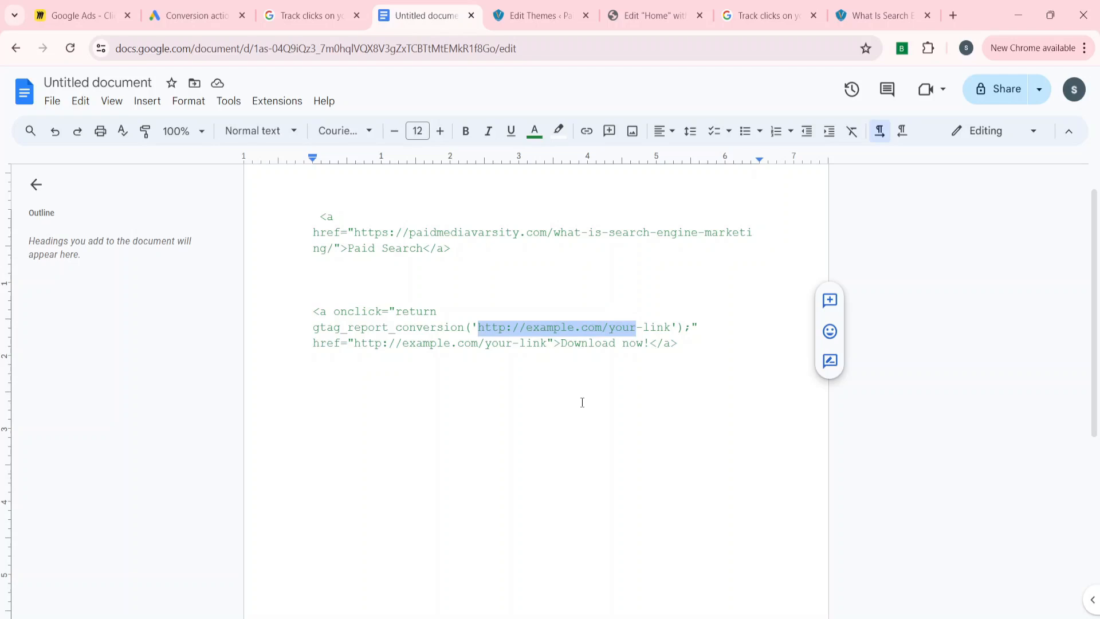
pyautogui.press('BackSpace')
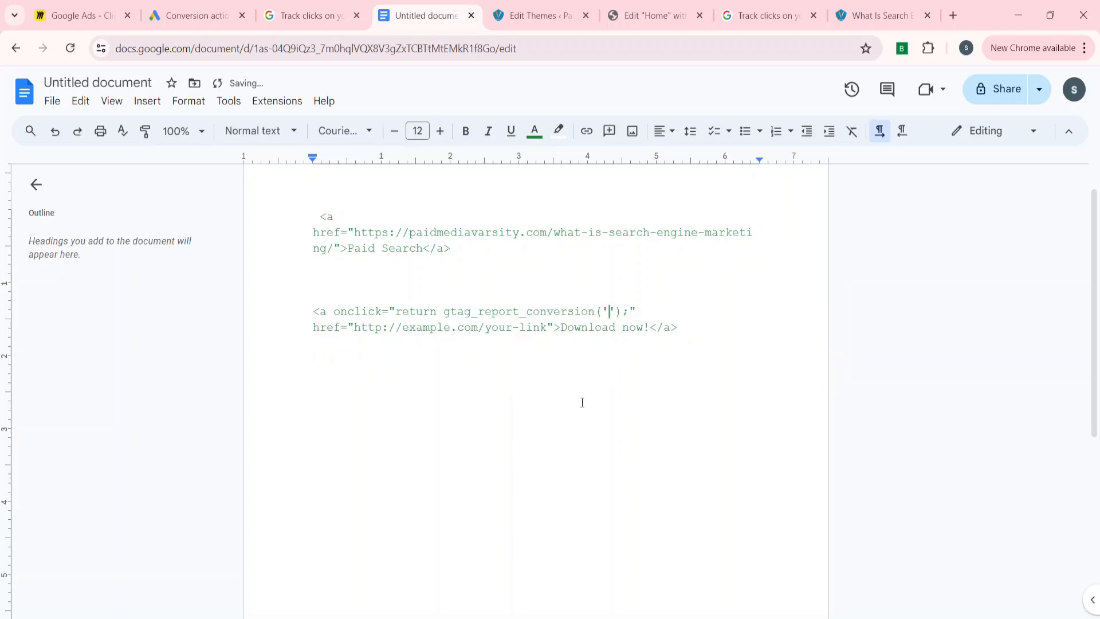
pyautogui.hotkey('ctrl', 'v')
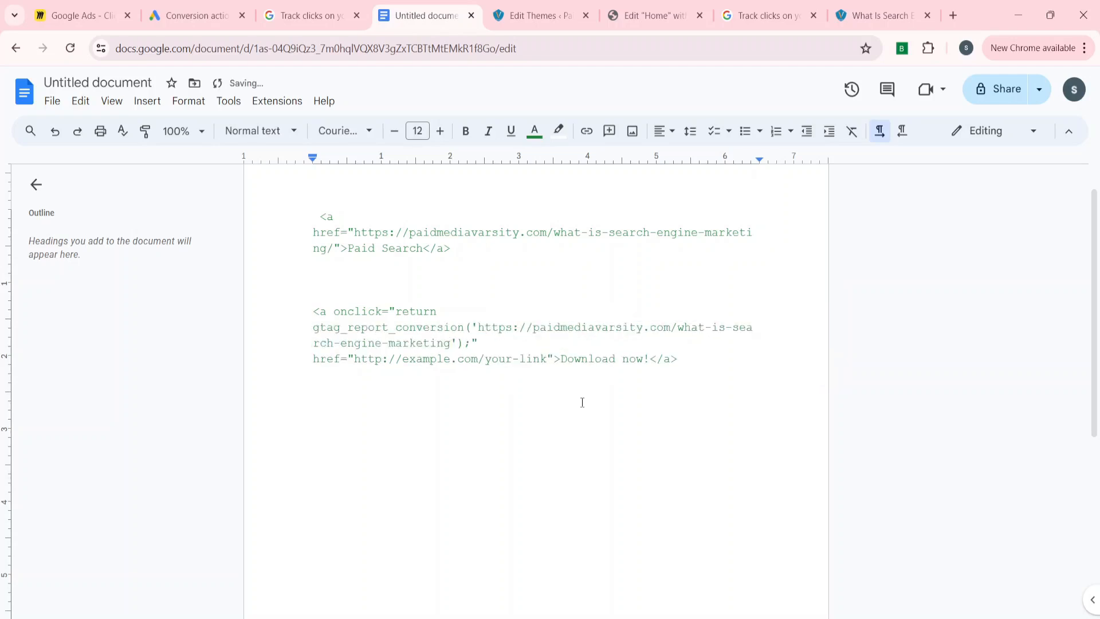
pyautogui.press('Down')
pyautogui.press('Right')
pyautogui.hotkey('shift', 'Left')
pyautogui.hotkey('shift', 'Left')
pyautogui.hotkey('shift', 'Left')
pyautogui.hotkey('shift', 'Left')
pyautogui.hotkey('shift', 'Left')
pyautogui.hotkey('shift', 'Left')
pyautogui.hotkey('shift', 'Left')
pyautogui.hotkey('shift', 'Left')
pyautogui.hotkey('shift', 'Left')
pyautogui.hotkey('shift', 'Left')
pyautogui.hotkey('shift', 'Left')
pyautogui.hotkey('shift', 'Left')
pyautogui.hotkey('shift', 'Left')
pyautogui.hotkey('shift', 'Left')
pyautogui.hotkey('shift', 'Left')
pyautogui.hotkey('shift', 'Left')
pyautogui.hotkey('shift', 'Left')
pyautogui.hotkey('shift', 'Left')
pyautogui.hotkey('shift', 'Left')
pyautogui.hotkey('shift', 'Left')
pyautogui.hotkey('shift', 'Left')
pyautogui.hotkey('shift', 'Left')
pyautogui.hotkey('shift', 'Left')
pyautogui.hotkey('shift', 'Left')
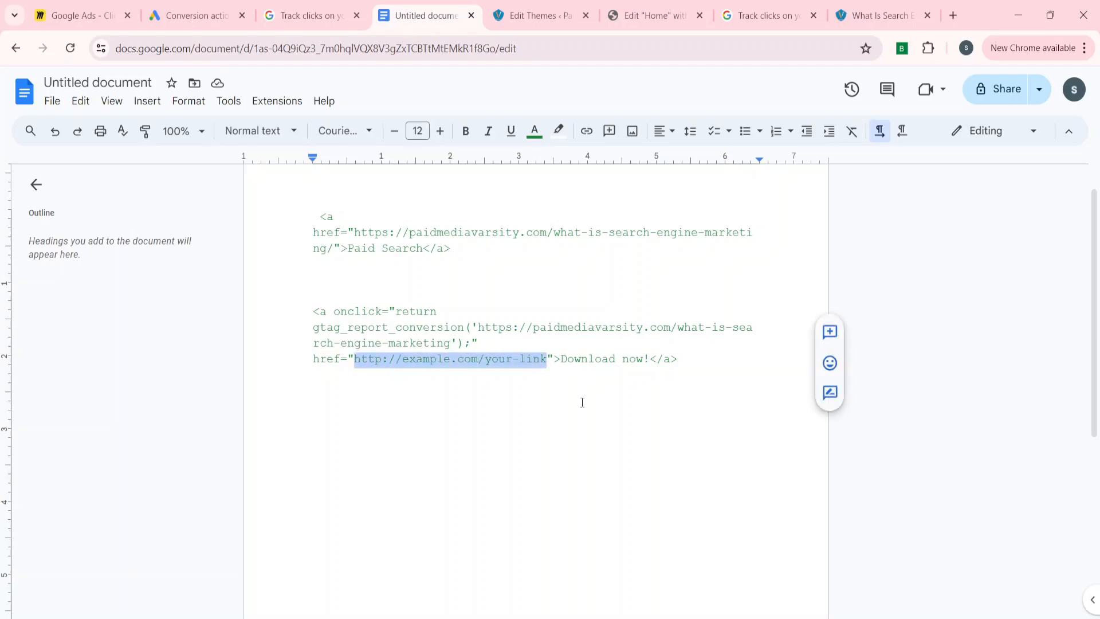
pyautogui.press('BackSpace')
pyautogui.write('https://paidmediavarsity.com/what-is-search-engine-marketing')
# Step: Replace the onclick anchor's link text "Download now!" with "Paid Search"
pyautogui.press('Right')
pyautogui.press('Right')
pyautogui.press('Right')
pyautogui.press('Right')
pyautogui.press('Right')
pyautogui.press('Right')
pyautogui.press('Right')
pyautogui.press('Right')
pyautogui.press('Right')
pyautogui.press('Right')
pyautogui.press('Right')
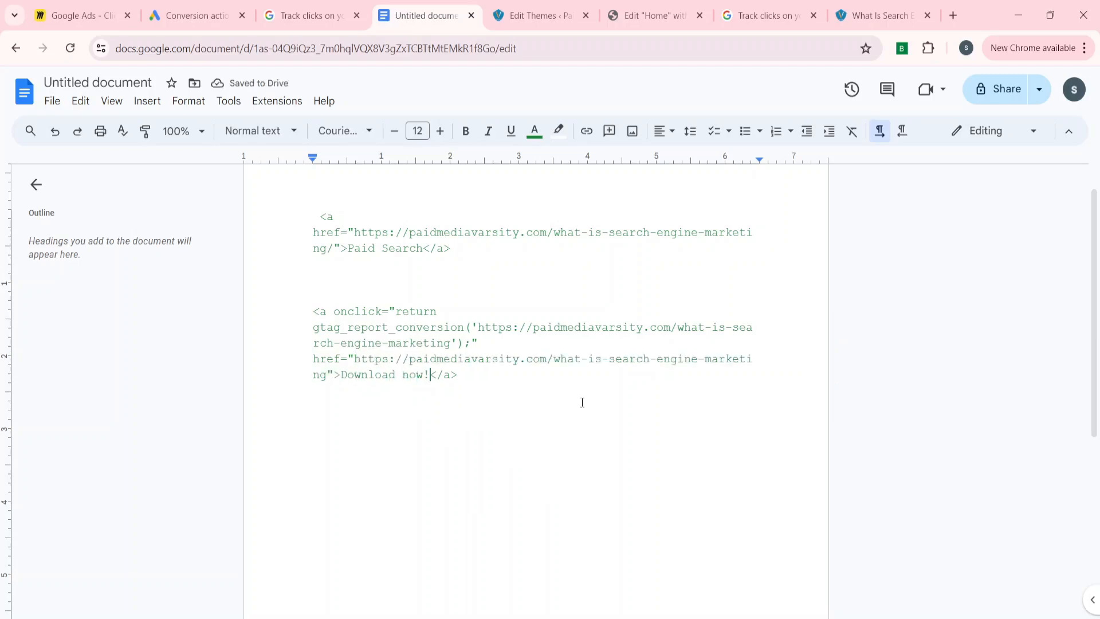
pyautogui.press('BackSpace')
pyautogui.press('BackSpace')
pyautogui.press('BackSpace')
pyautogui.press('BackSpace')
pyautogui.press('BackSpace')
pyautogui.press('BackSpace')
pyautogui.press('BackSpace')
pyautogui.press('BackSpace')
pyautogui.press('BackSpace')
pyautogui.press('BackSpace')
pyautogui.press('BackSpace')
pyautogui.press('BackSpace')
pyautogui.press('BackSpace')
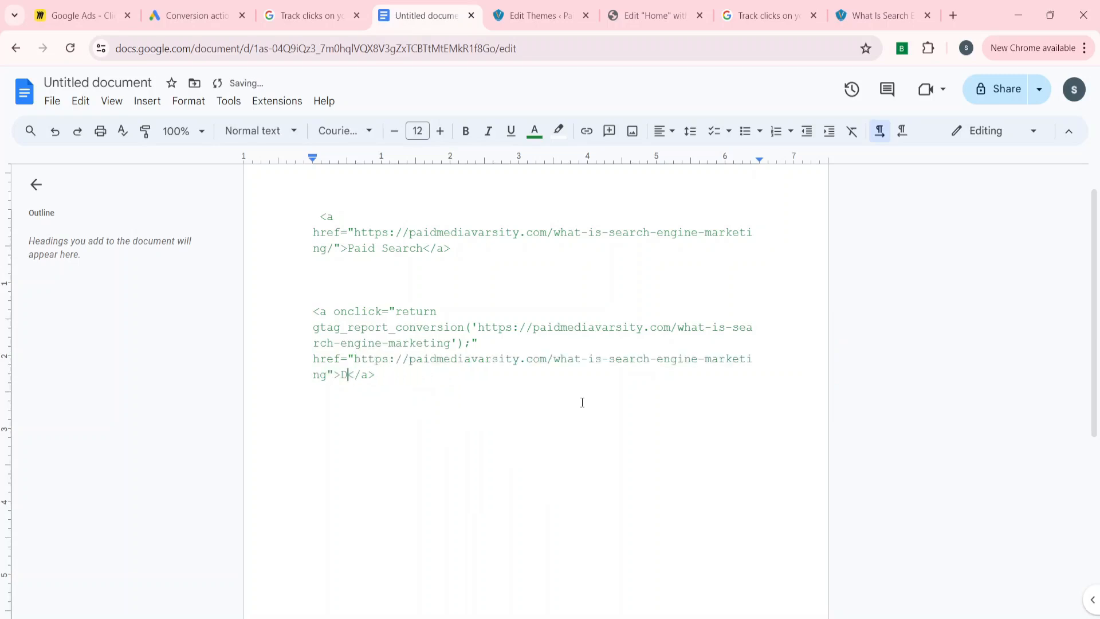
pyautogui.write('Paid Sear')
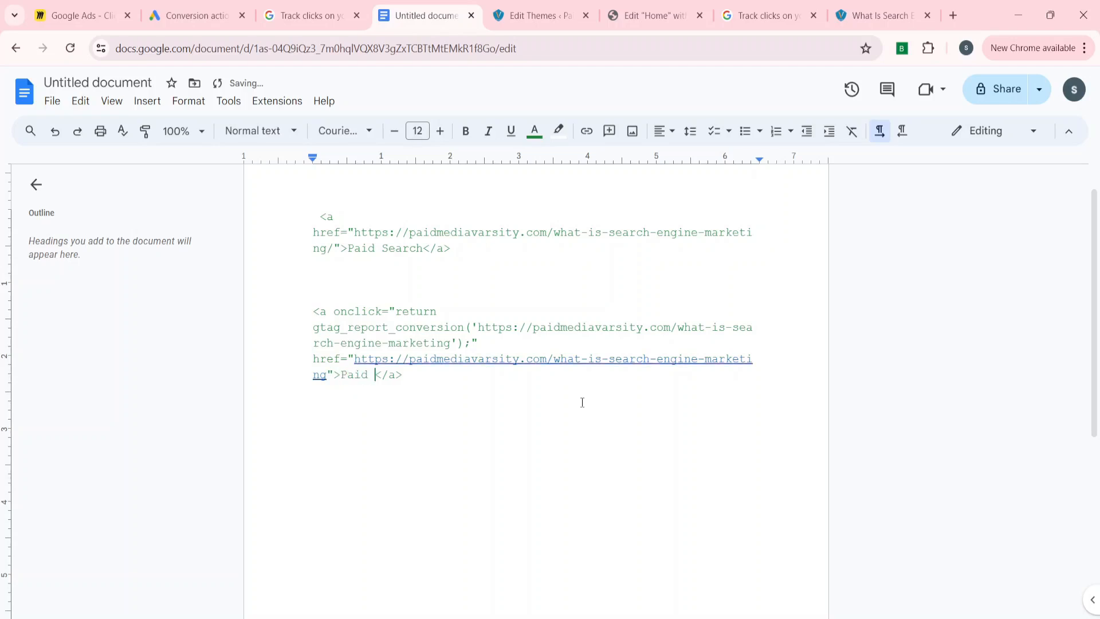
pyautogui.write('ch')
# Step: Copy the complete onclick-enabled Paid Search anchor code from the document
pyautogui.press('End')
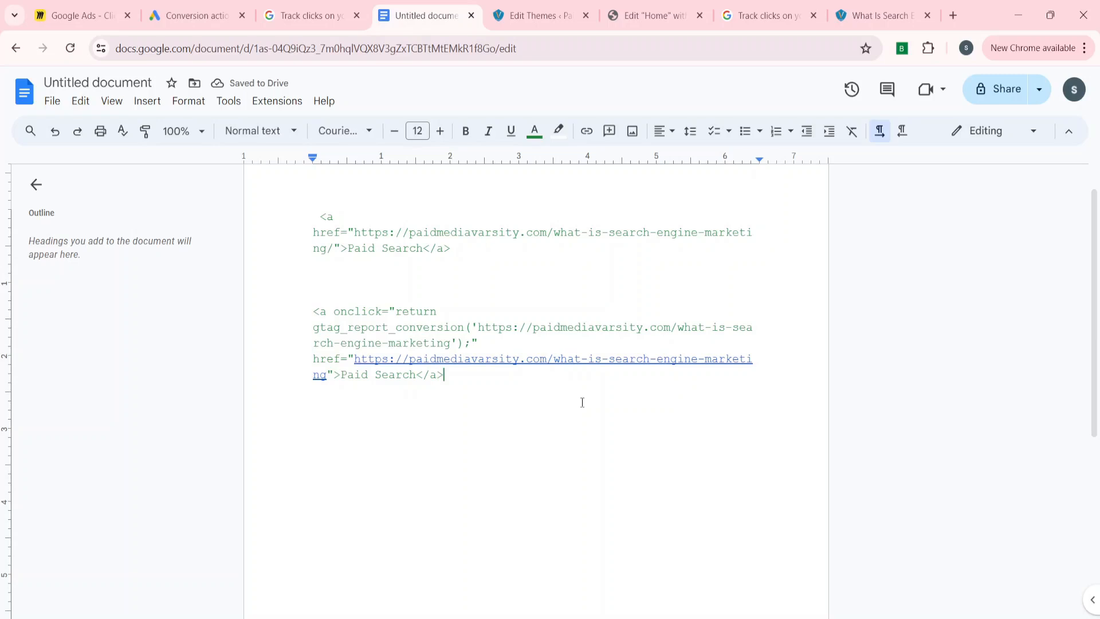
pyautogui.hotkey('shift', 'Up')
pyautogui.hotkey('shift', 'Up')
pyautogui.hotkey('shift', 'Up')
pyautogui.hotkey('shift', 'Up')
pyautogui.hotkey('shift', 'Up')
pyautogui.hotkey('shift', 'Down')
pyautogui.hotkey('ctrl', 'c')
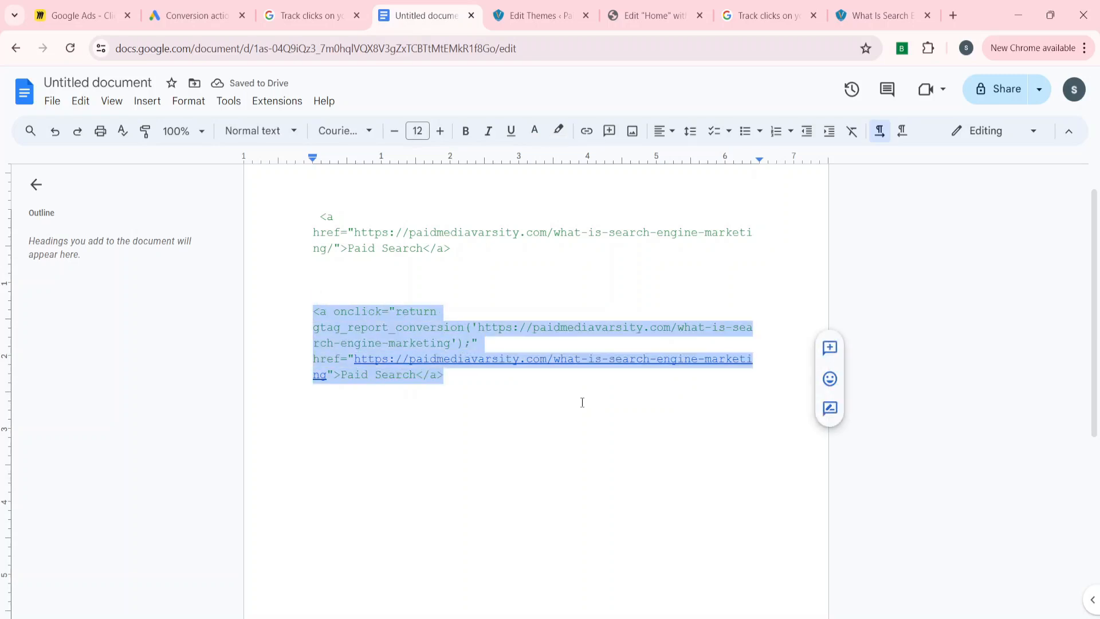
# Step: In the Elementor page editor, replace the plain Paid Search anchor with the copied onclick version and update the page
pyautogui.click(651, 6)
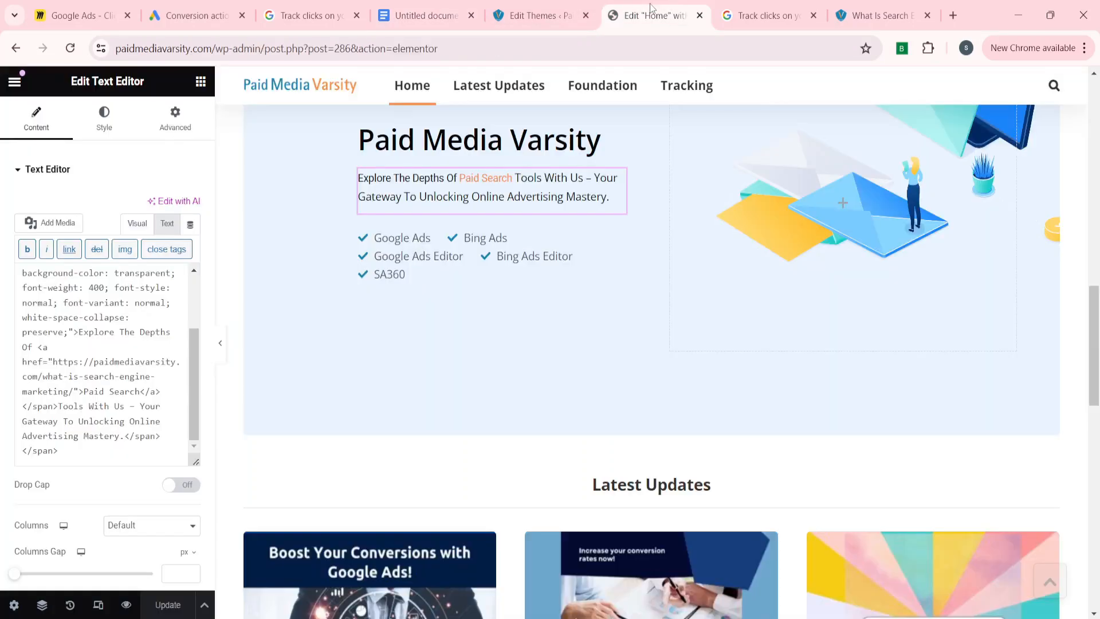
pyautogui.scroll(2, 367, 244)
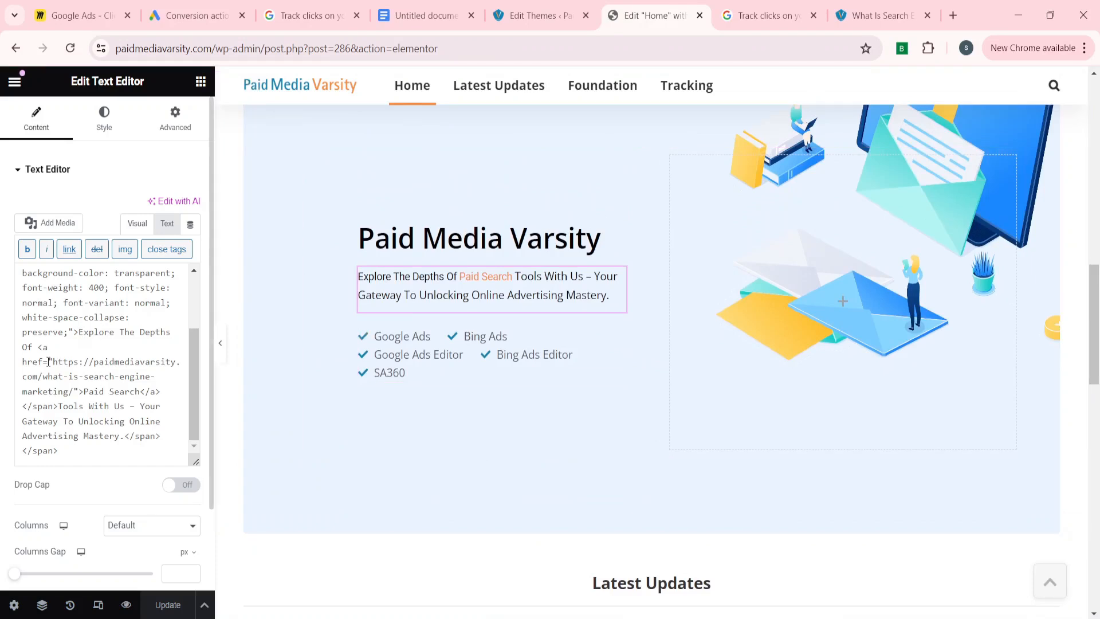
pyautogui.moveTo(37, 346); pyautogui.dragTo(162, 391)
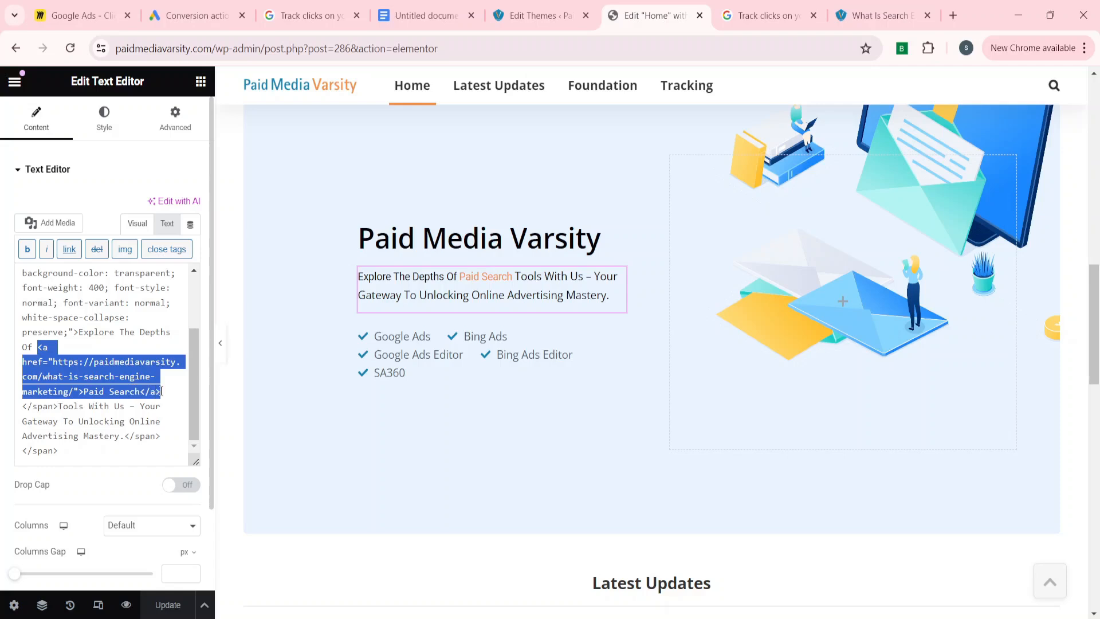
pyautogui.press('BackSpace')
pyautogui.hotkey('ctrl', 'v')
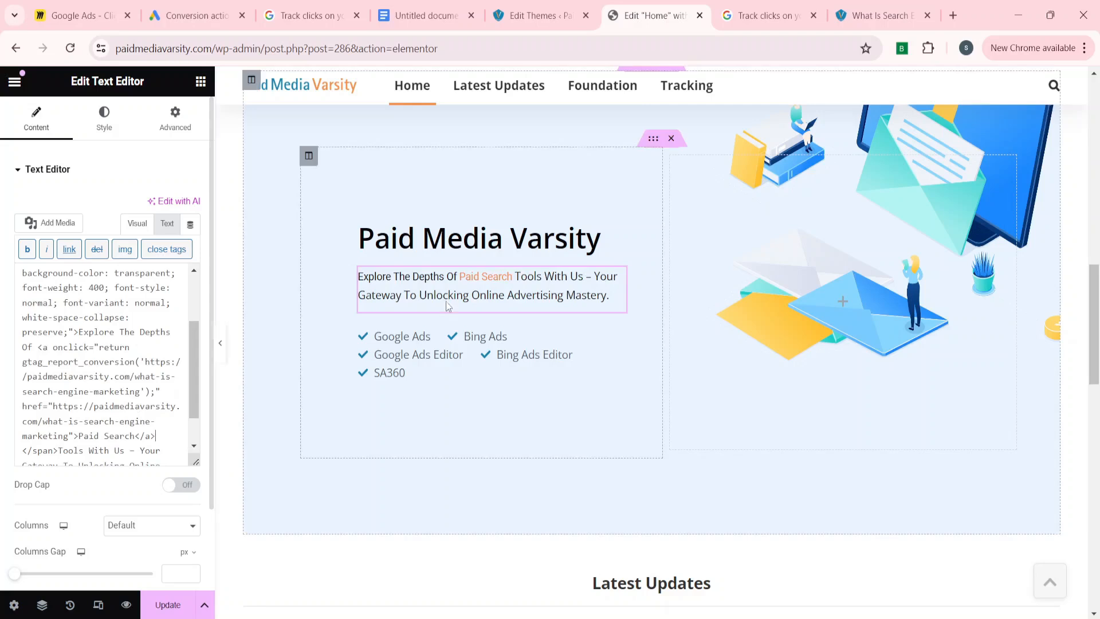
pyautogui.click(167, 604)
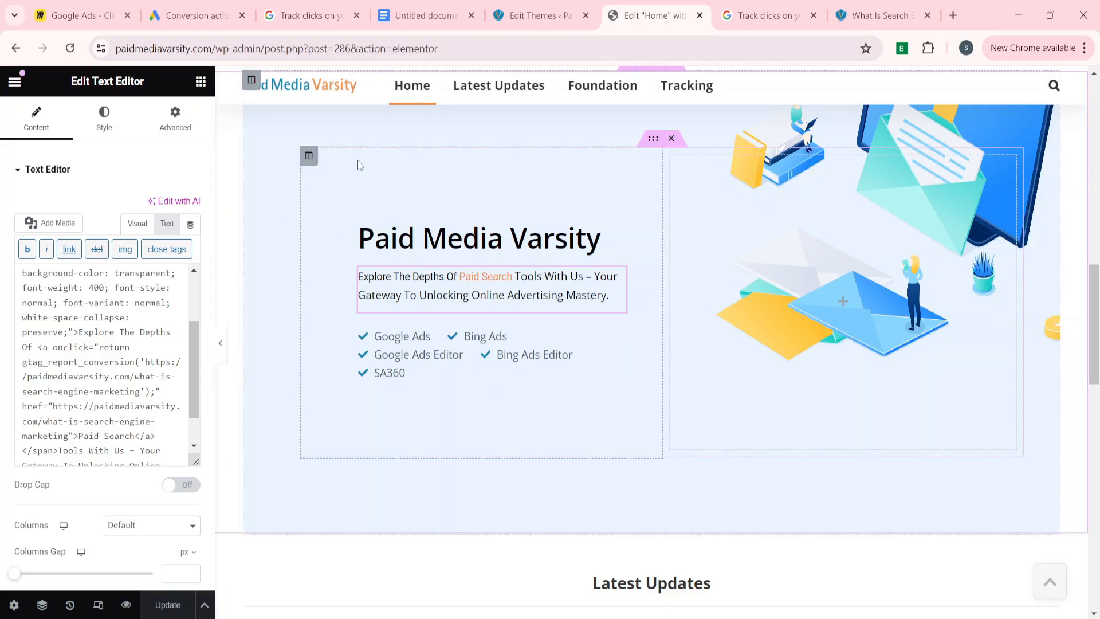
# Step: Close the Elementor editor tab, reload the live home page and test the "Paid Search" link
pyautogui.click(700, 16)
pyautogui.click(764, 5)
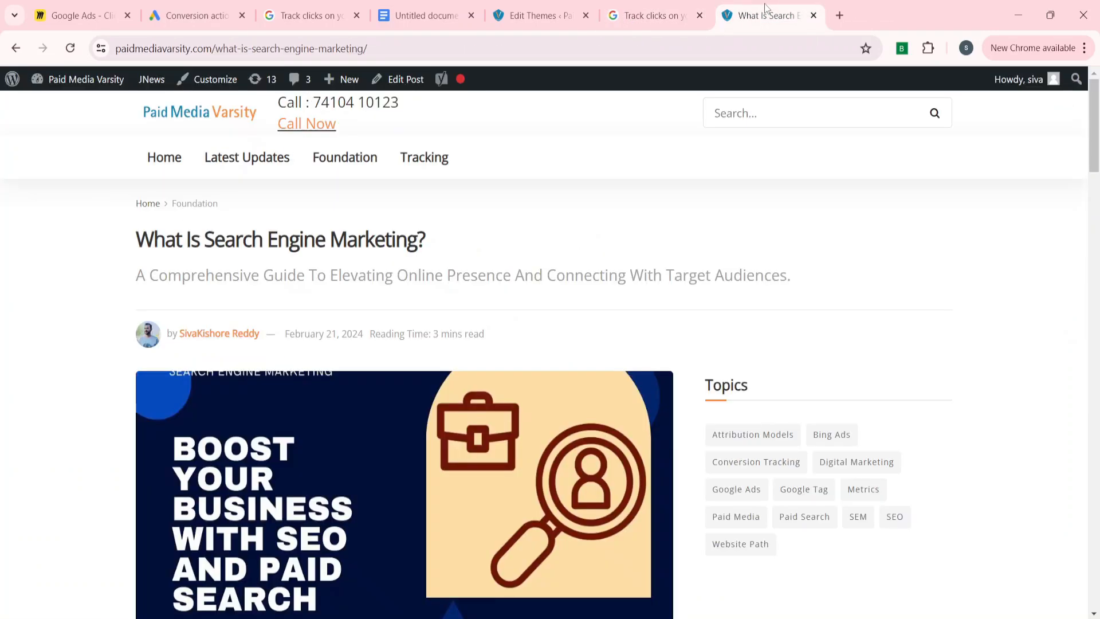
pyautogui.click(16, 48)
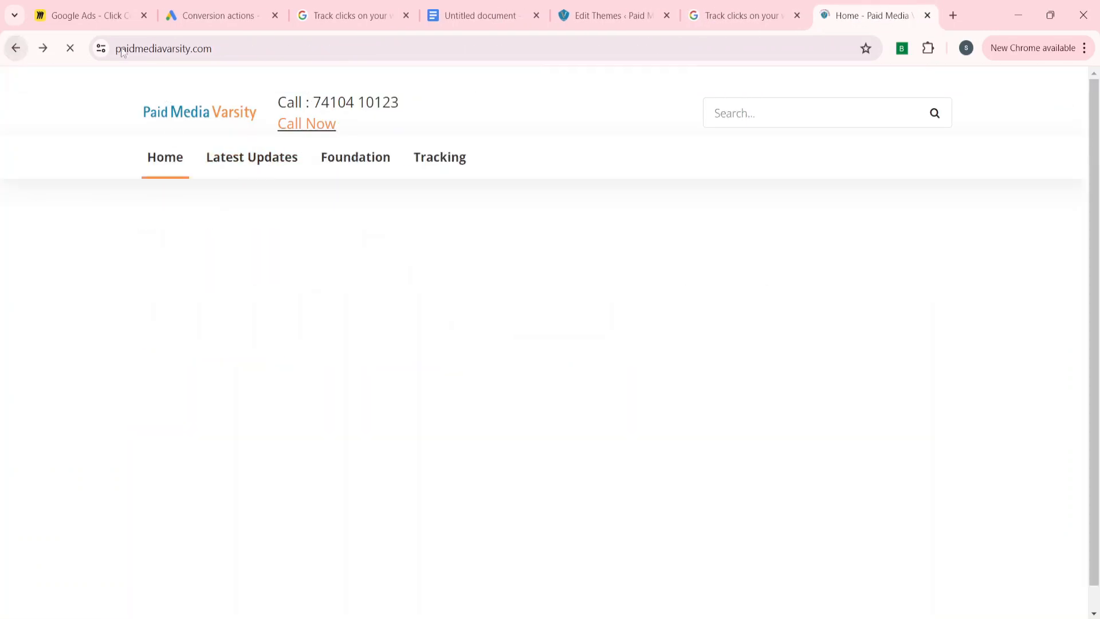
pyautogui.click(70, 48)
pyautogui.click(320, 275)
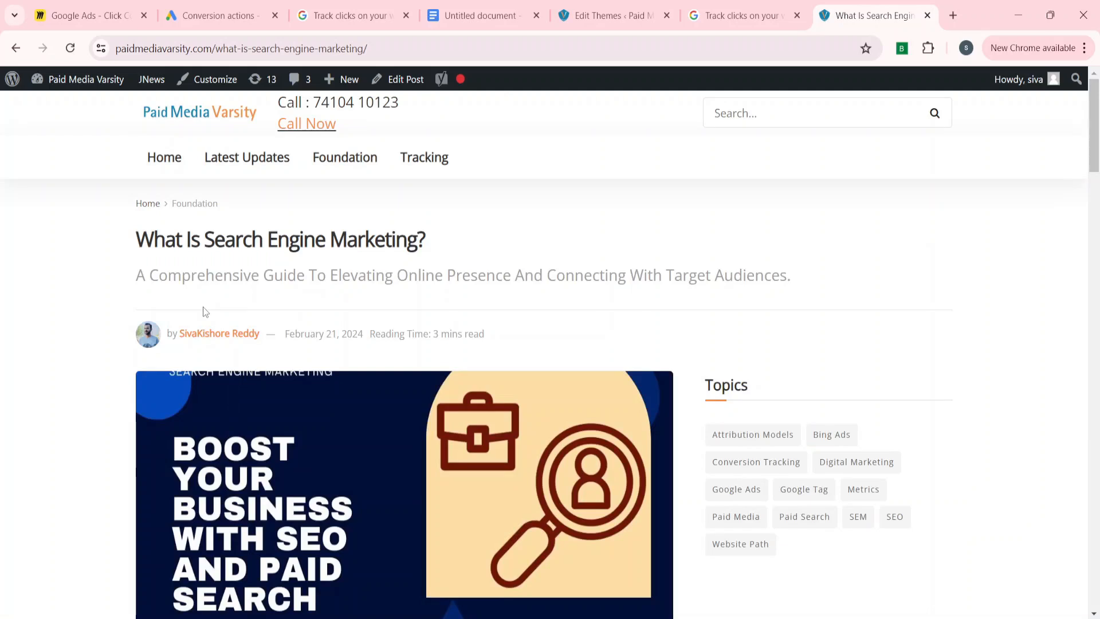
pyautogui.click(180, 18)
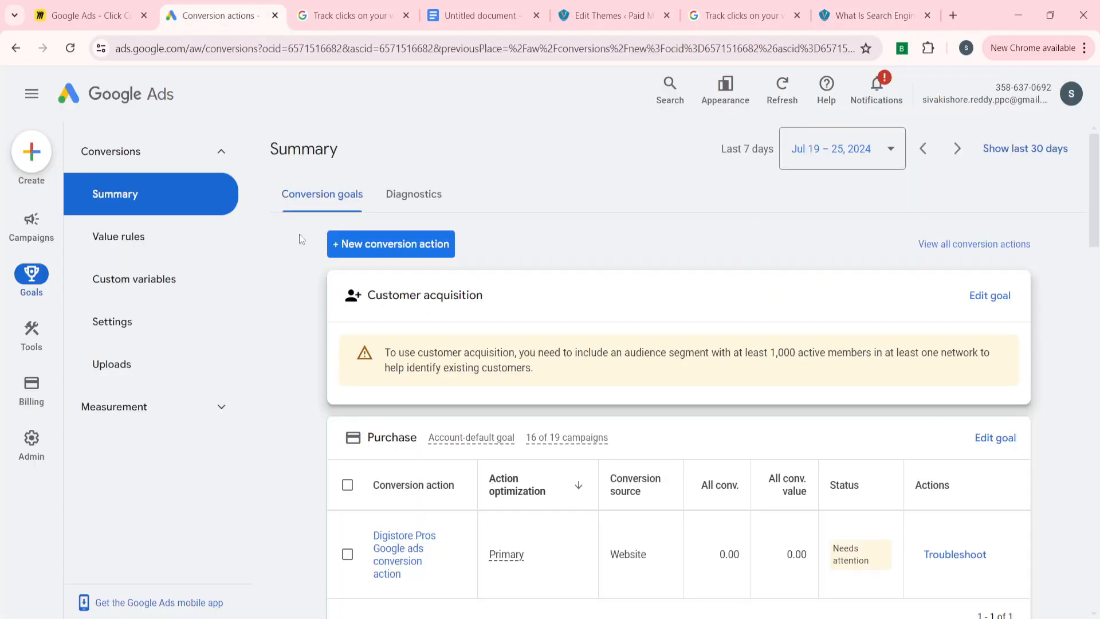
pyautogui.scroll(-9, 304, 396)
pyautogui.scroll(5, 304, 396)
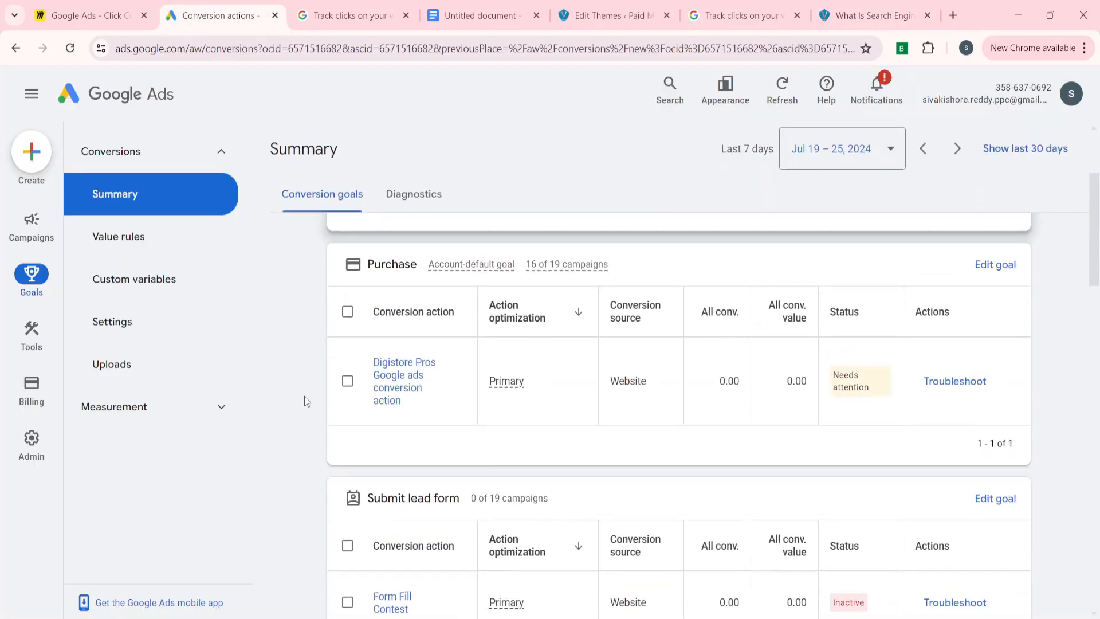
pyautogui.scroll(-5, 305, 397)
pyautogui.scroll(-10, 304, 396)
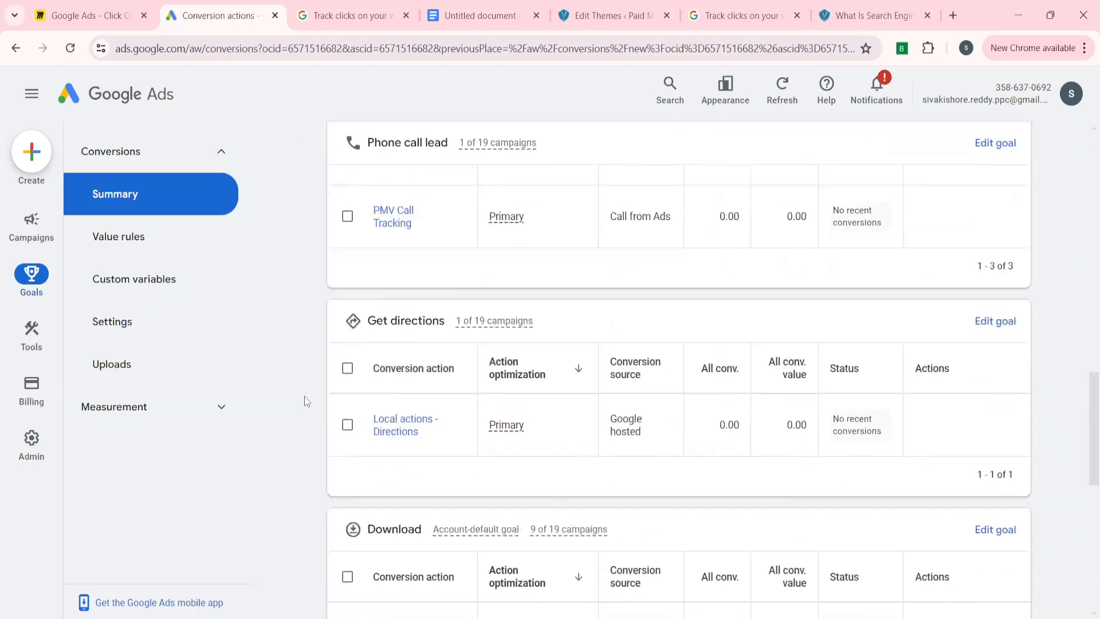
pyautogui.scroll(10, 304, 396)
pyautogui.scroll(-1, 361, 414)
pyautogui.scroll(3, 361, 414)
pyautogui.scroll(-10, 361, 414)
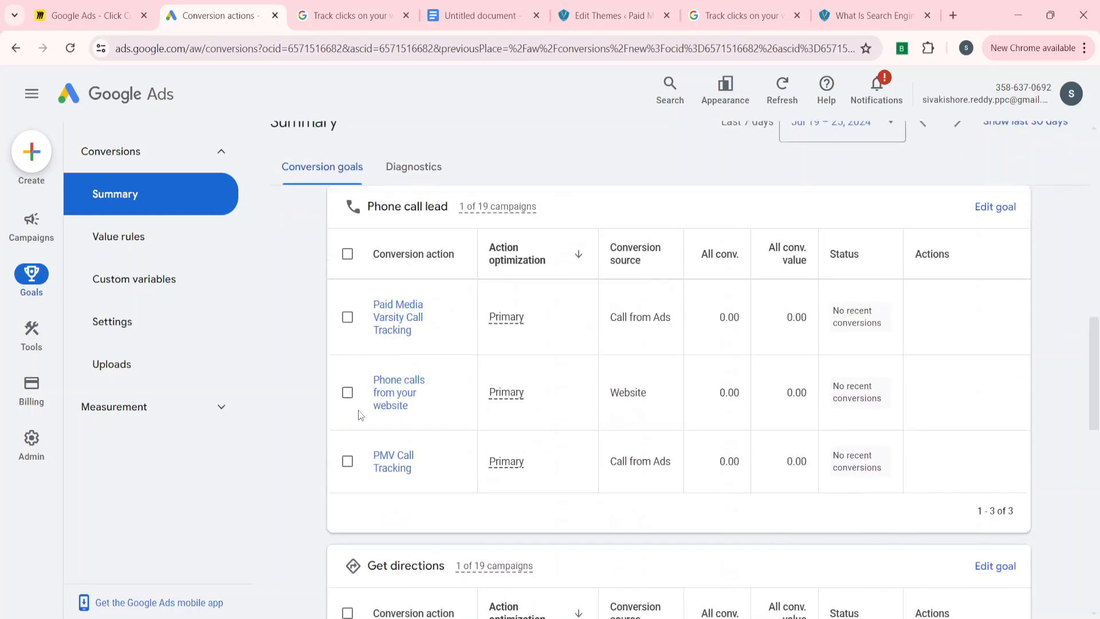
pyautogui.scroll(-10, 361, 414)
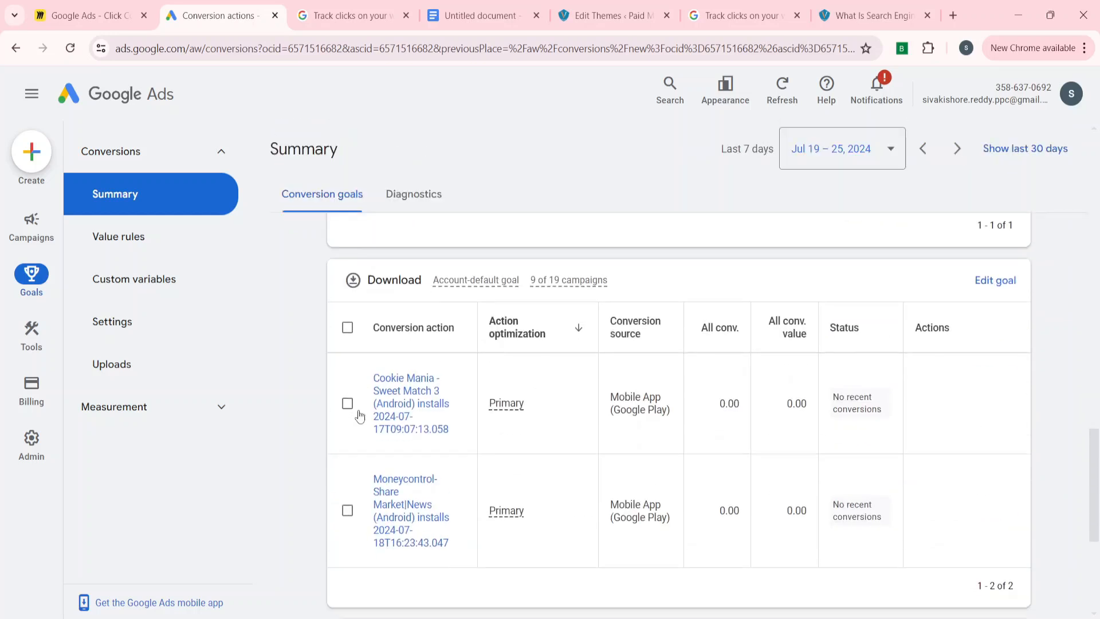
pyautogui.scroll(-1, 361, 414)
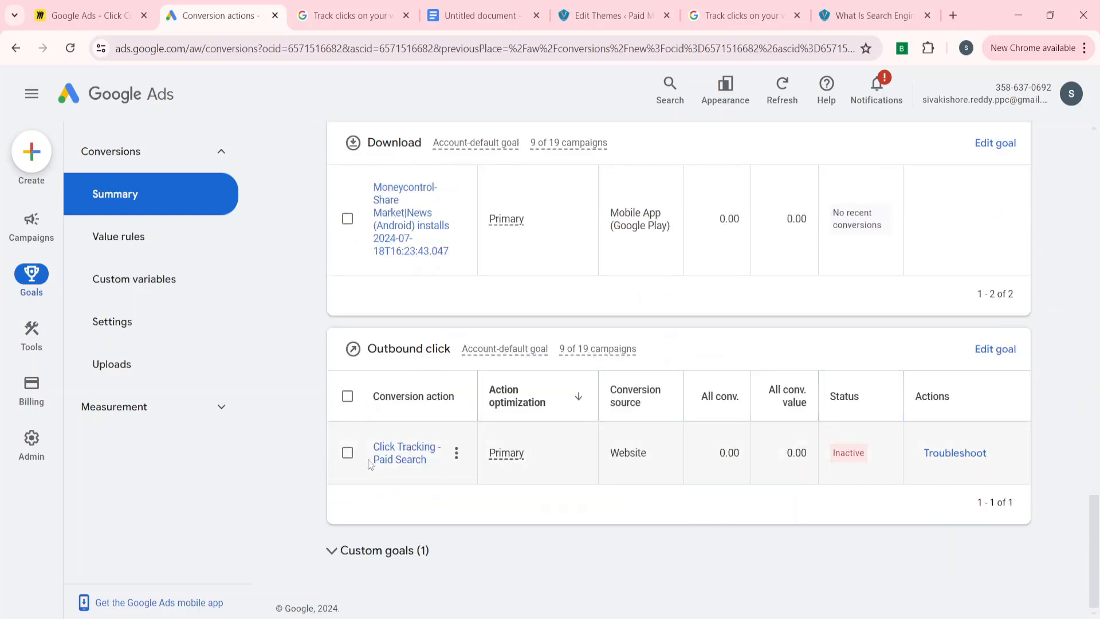
pyautogui.click(966, 449)
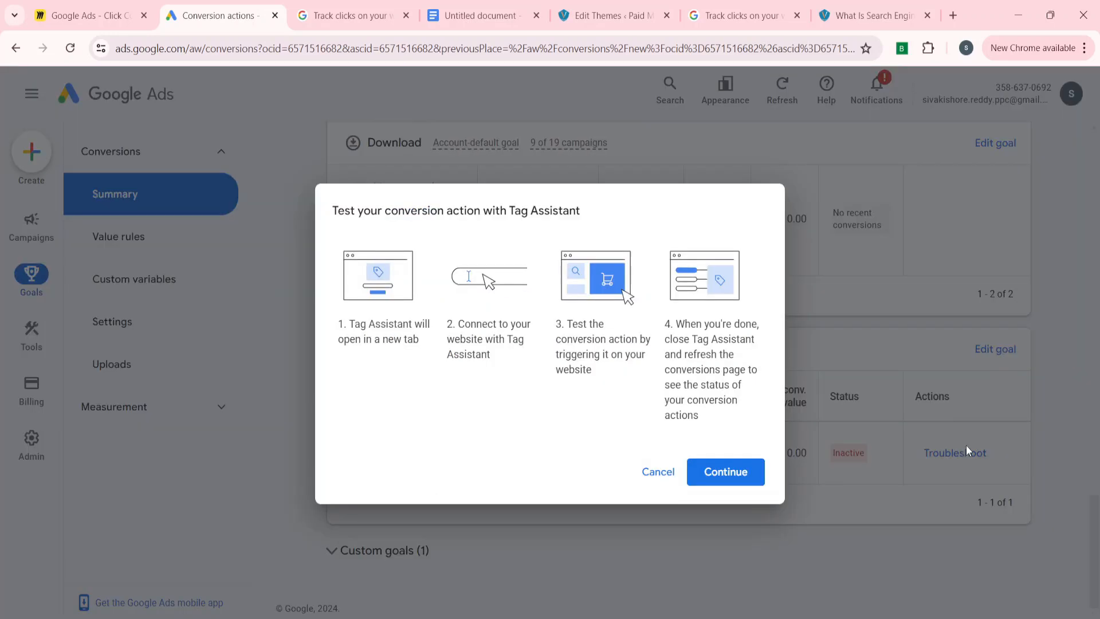
pyautogui.click(738, 469)
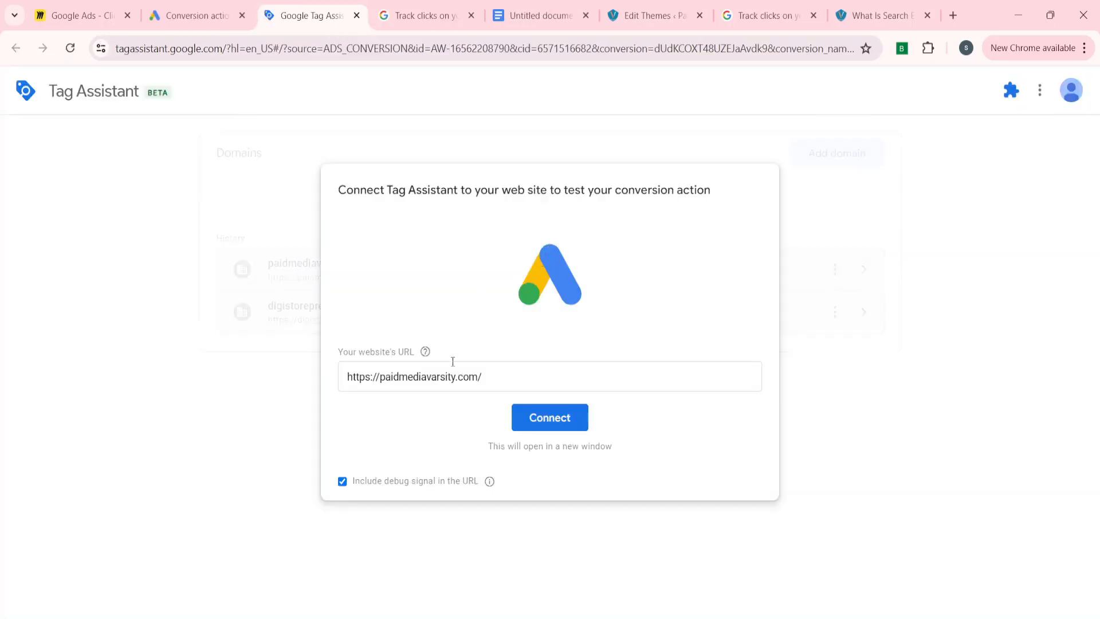
pyautogui.click(533, 419)
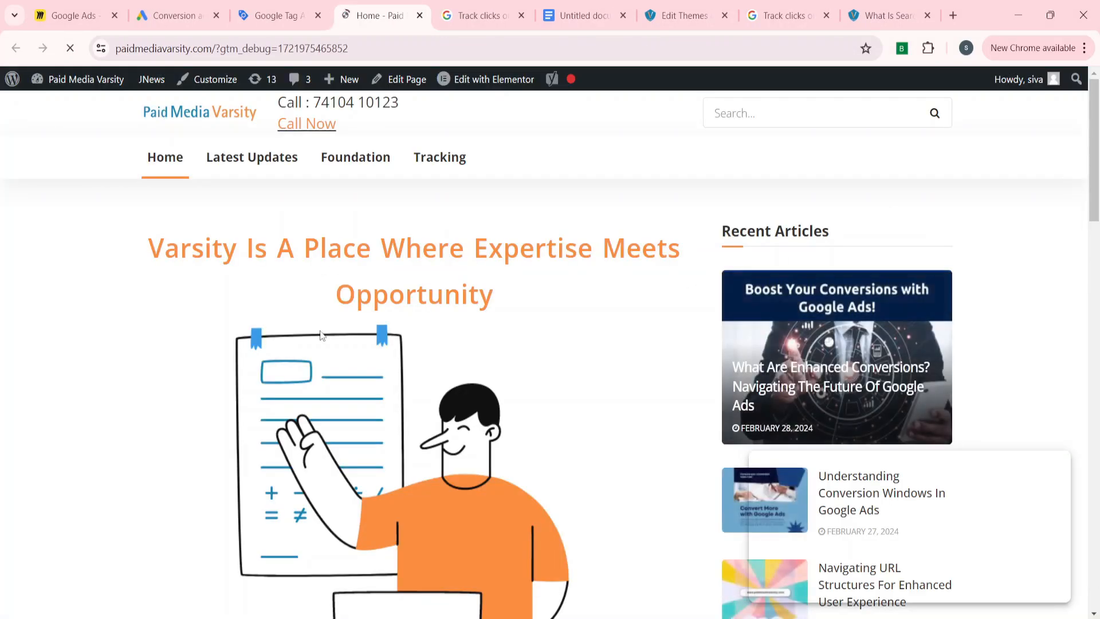
# Step: Trigger the conversion through the home page's "Paid Search" link and finish the Tag Assistant session
pyautogui.scroll(-4, 323, 336)
pyautogui.scroll(-7, 437, 364)
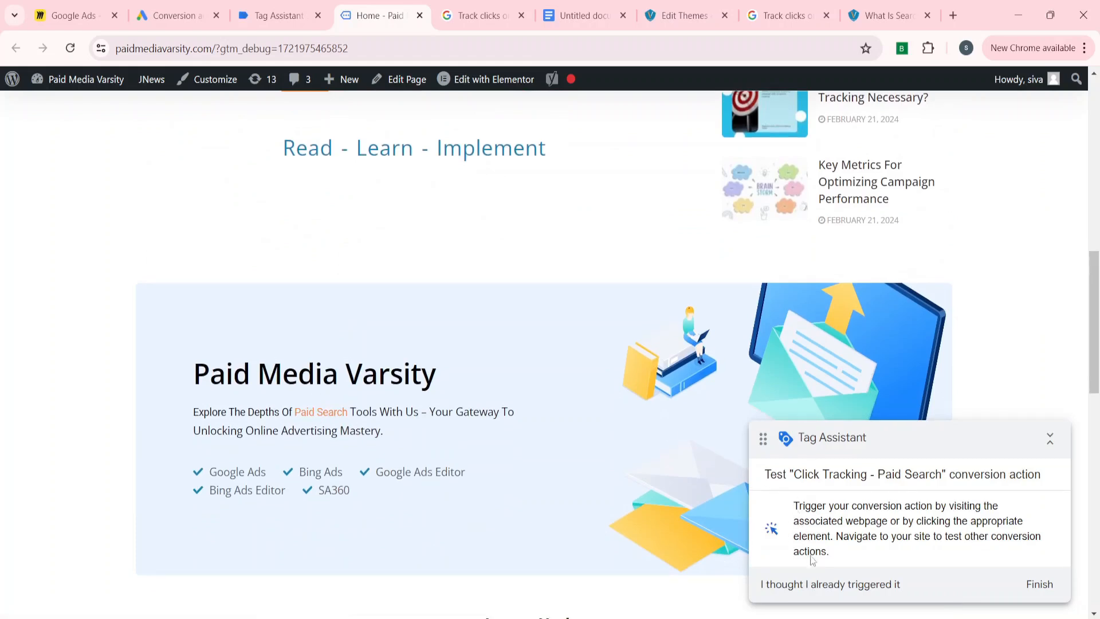
pyautogui.click(321, 413)
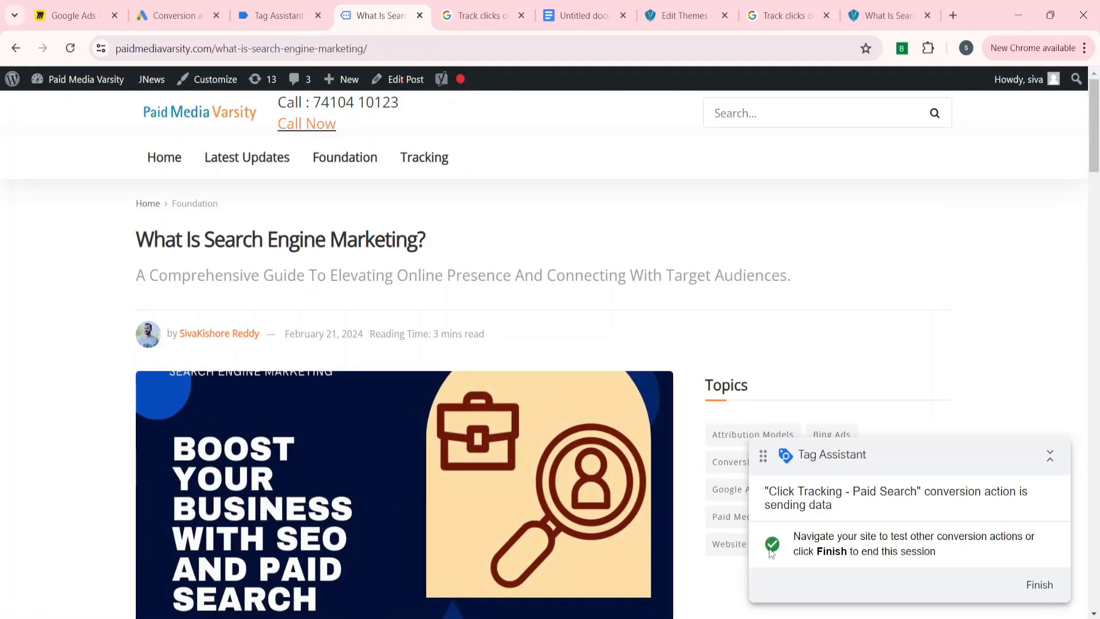
pyautogui.click(1043, 586)
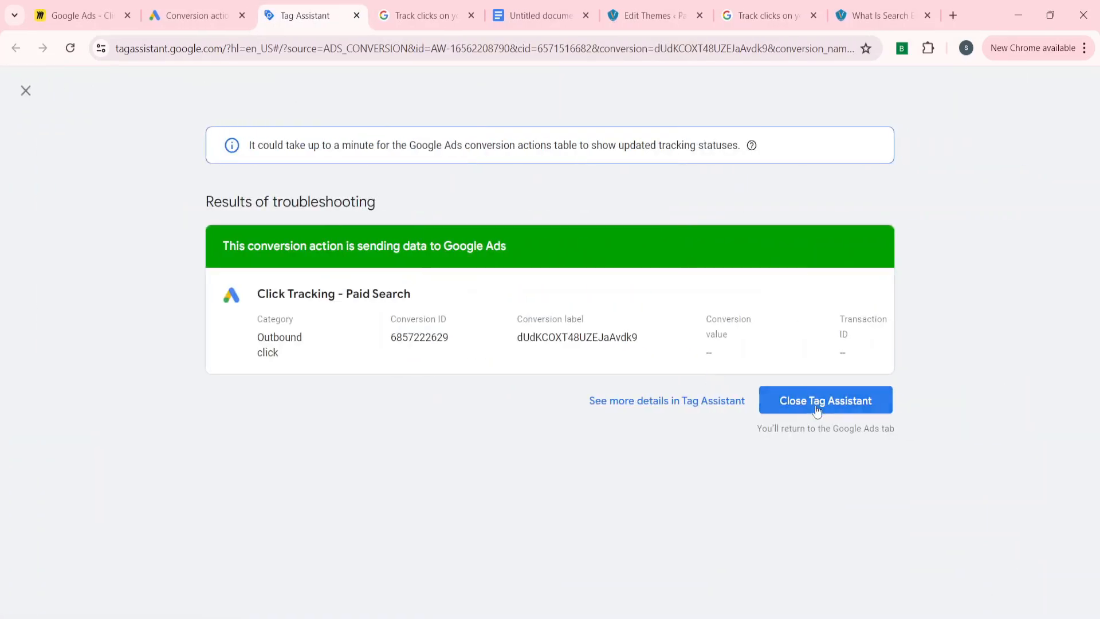
# Step: Return to the Google Ads conversion summary and check the status of the "Click Tracking - Paid Search" conversion action
pyautogui.click(177, 12)
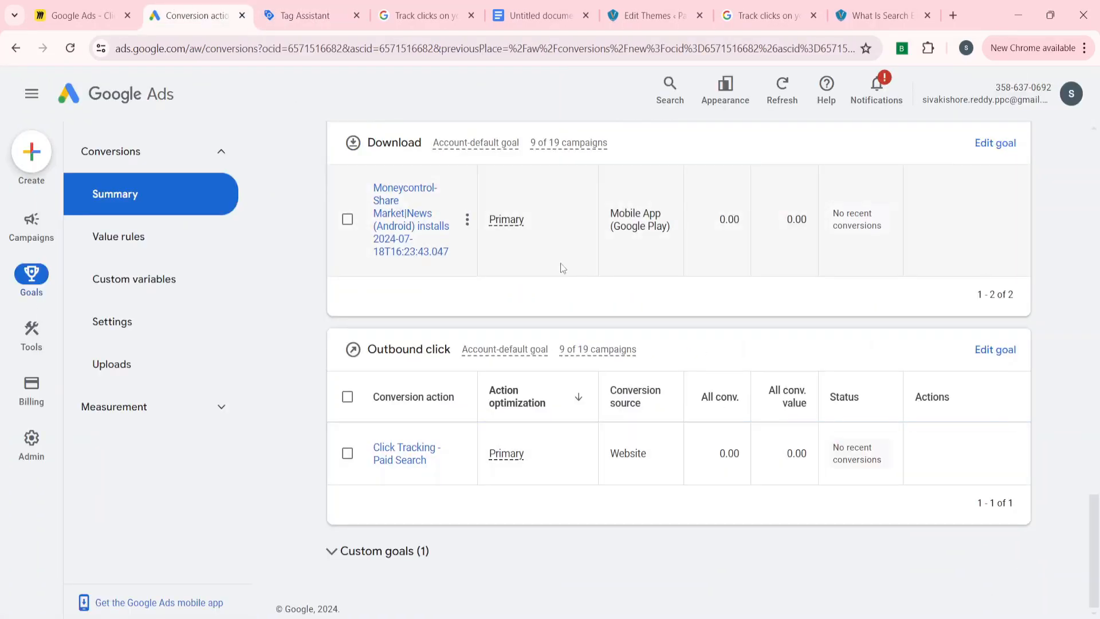
pyautogui.moveTo(848, 456)
pyautogui.scroll(3, 540, 417)
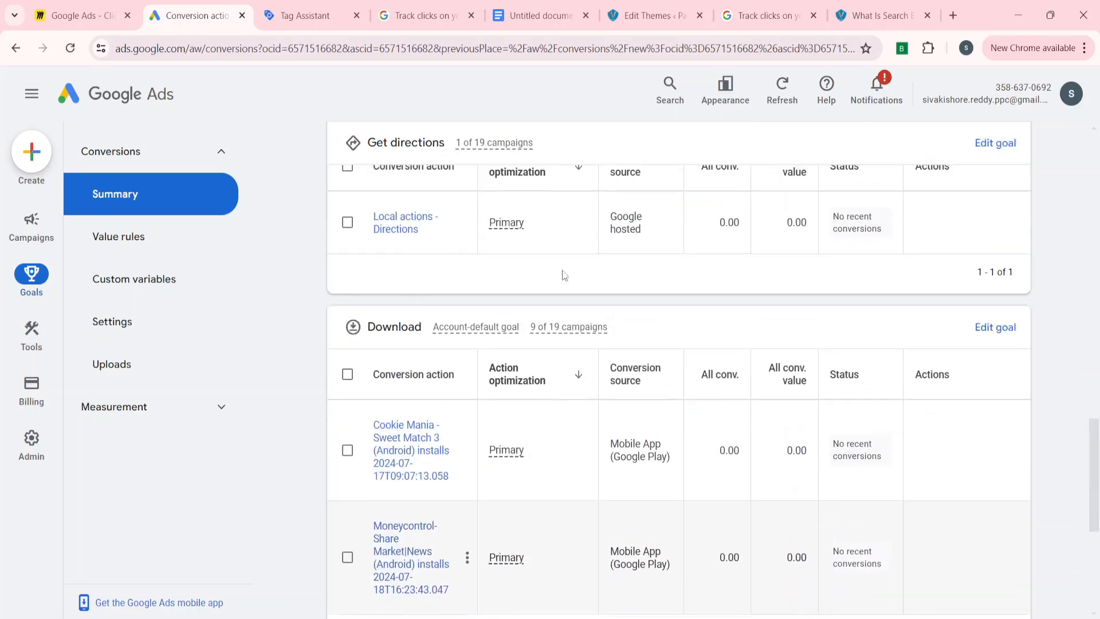
# Step: Switch to the Miro board and review the "Codes for Tracking" diagram down to the Link and Button branches under Click
pyautogui.click(105, 9)
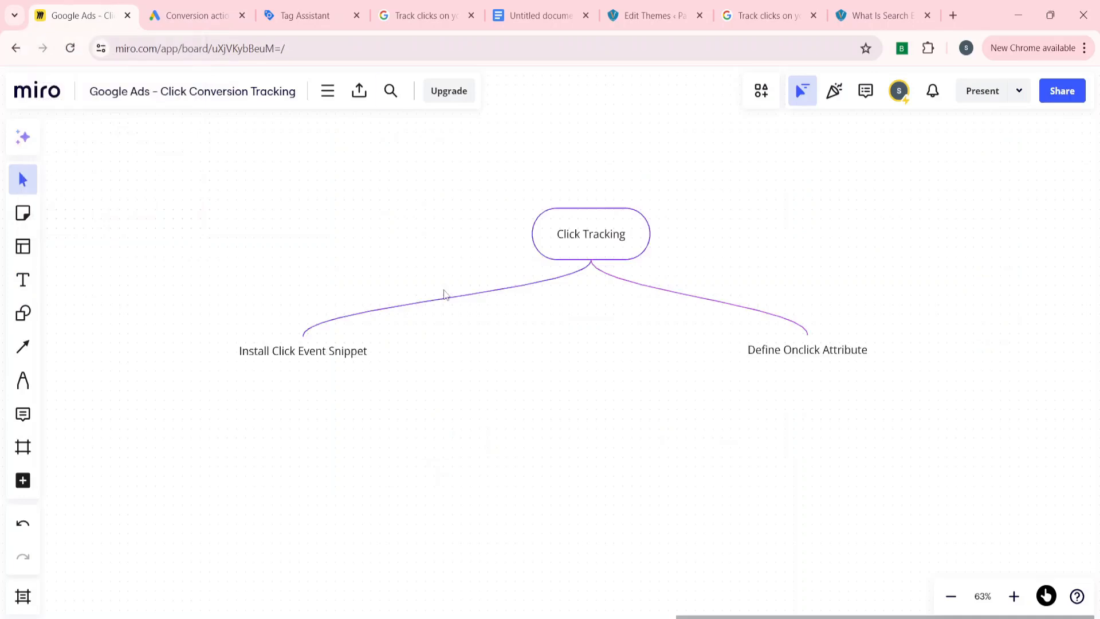
pyautogui.hscroll(-5, 463, 346)
pyautogui.hscroll(-5, 461, 345)
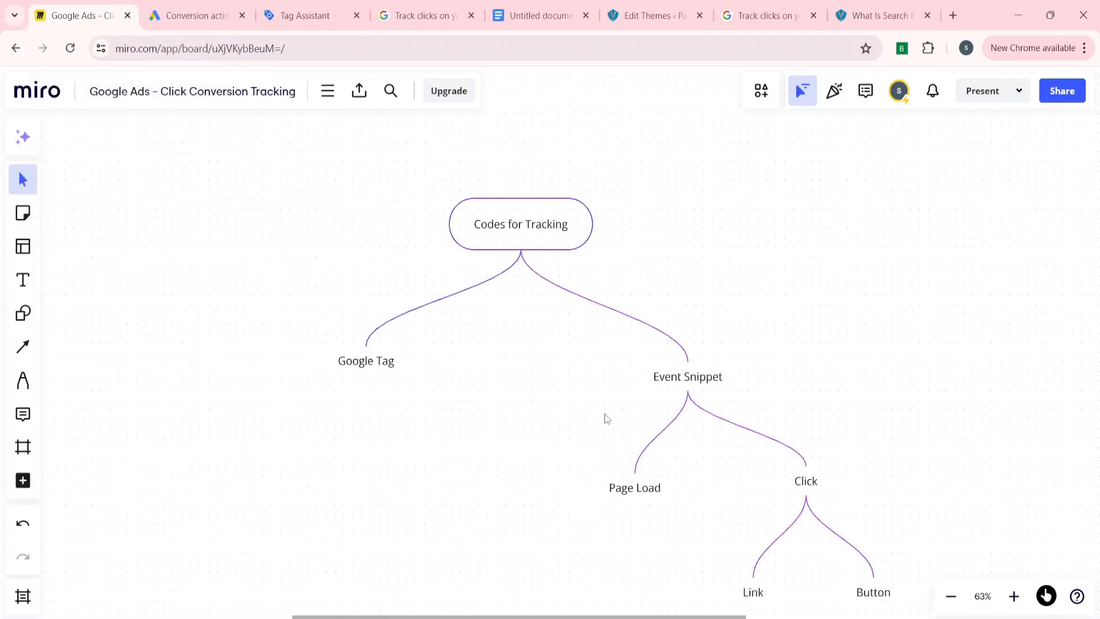
pyautogui.scroll(-2, 590, 445)
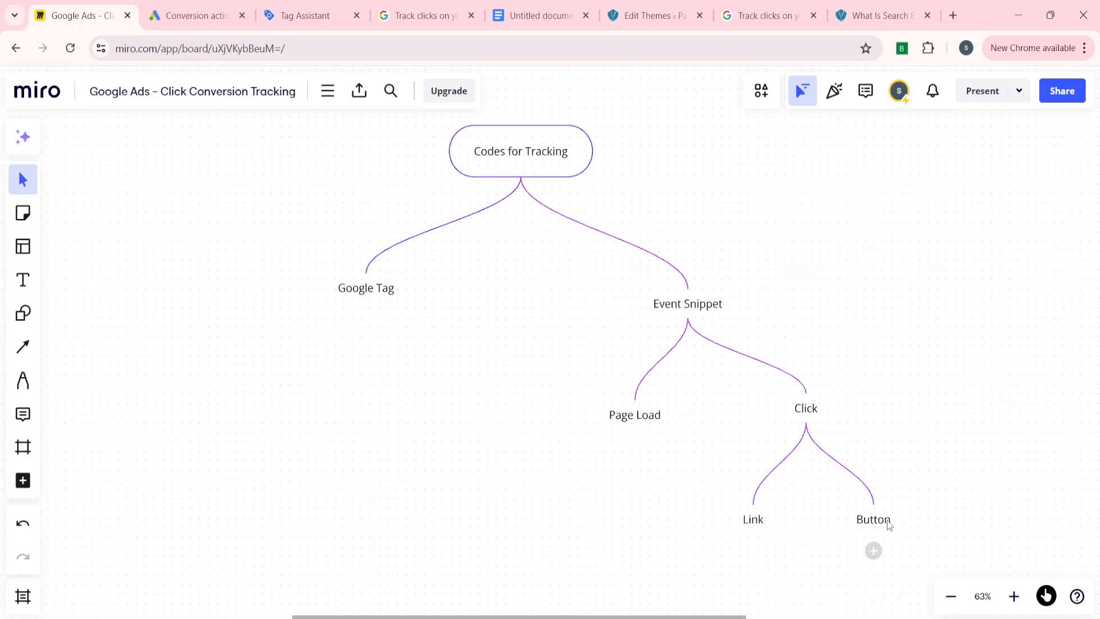
# Step: In the Google Ads Help article, examine the onclick code for a Submit button under "Add the code to a button"
pyautogui.click(192, 15)
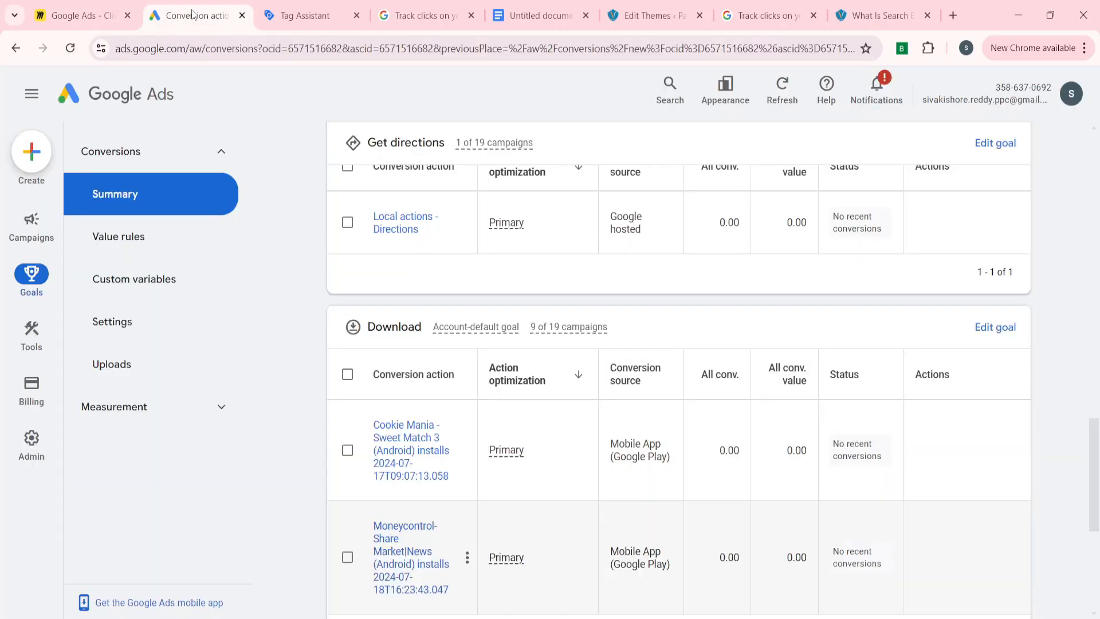
pyautogui.click(768, 8)
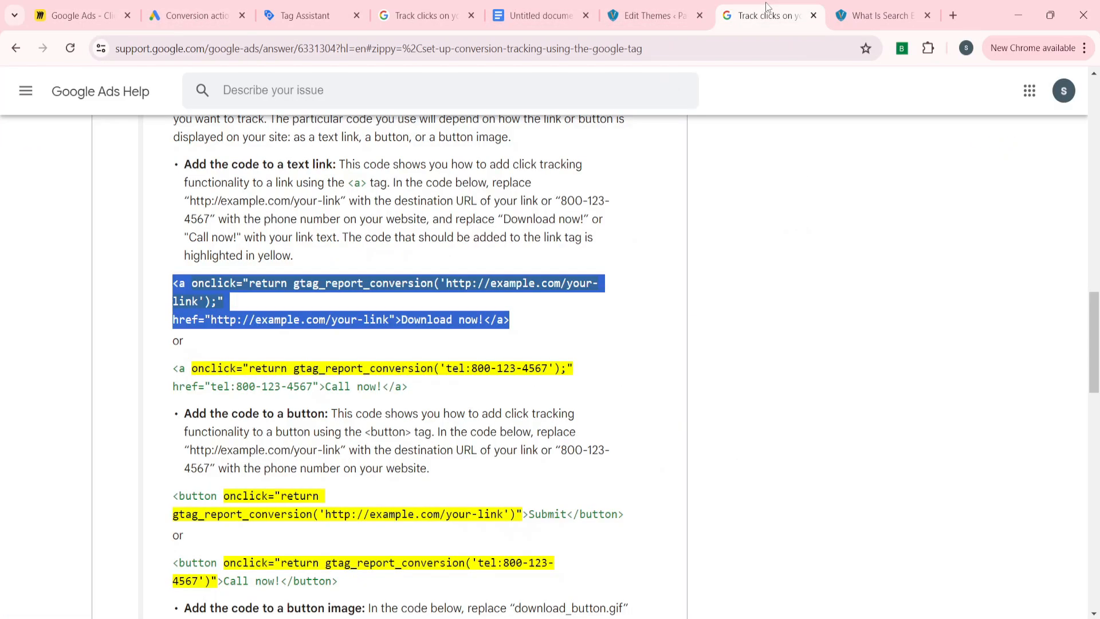
pyautogui.scroll(-3, 221, 297)
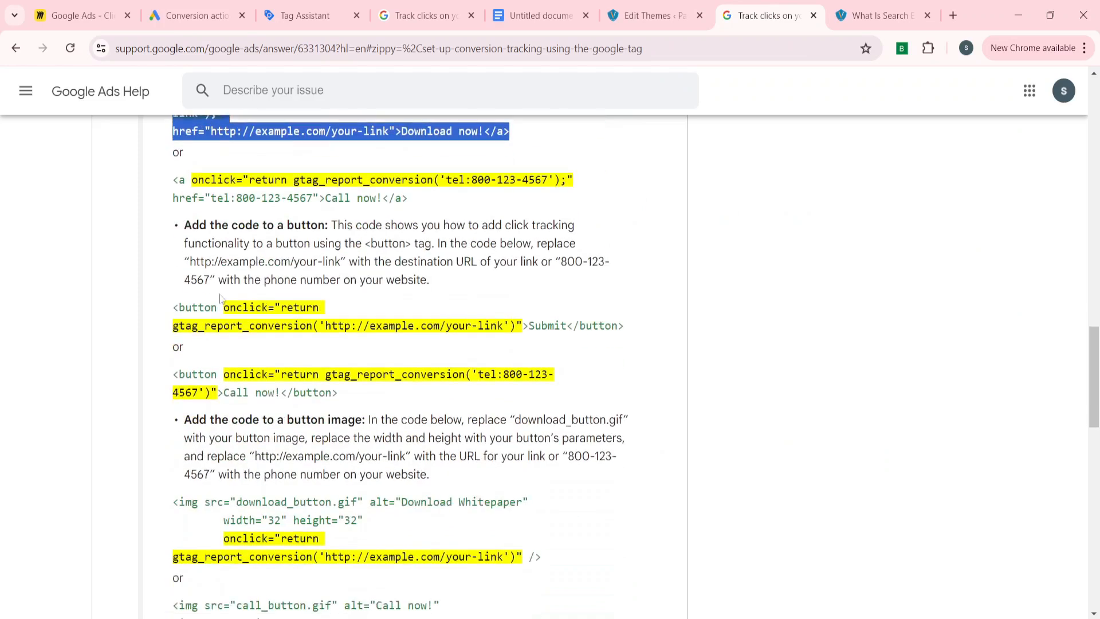
pyautogui.moveTo(644, 328)
pyautogui.mouseDown()
pyautogui.moveTo(171, 326)
pyautogui.moveTo(170, 313)
pyautogui.moveTo(630, 325)
pyautogui.mouseUp()
pyautogui.click(169, 312)
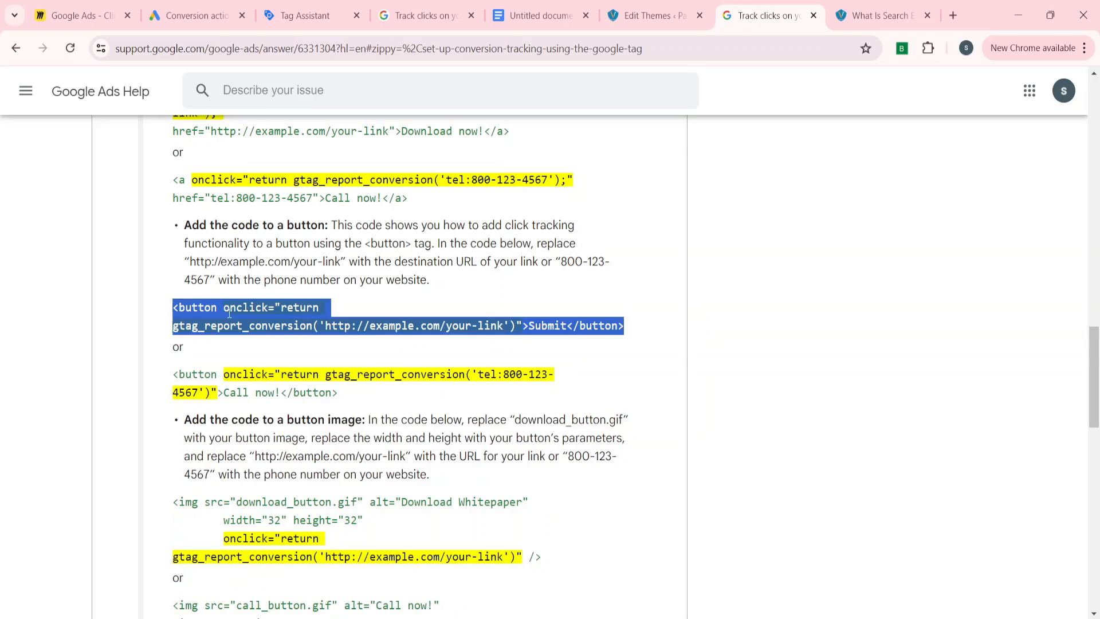
pyautogui.click(260, 302)
pyautogui.scroll(1, 260, 302)
# Step: Go back to the Miro board and review the "Click Tracking" diagram with its event snippet and onclick attribute branches
pyautogui.click(189, 16)
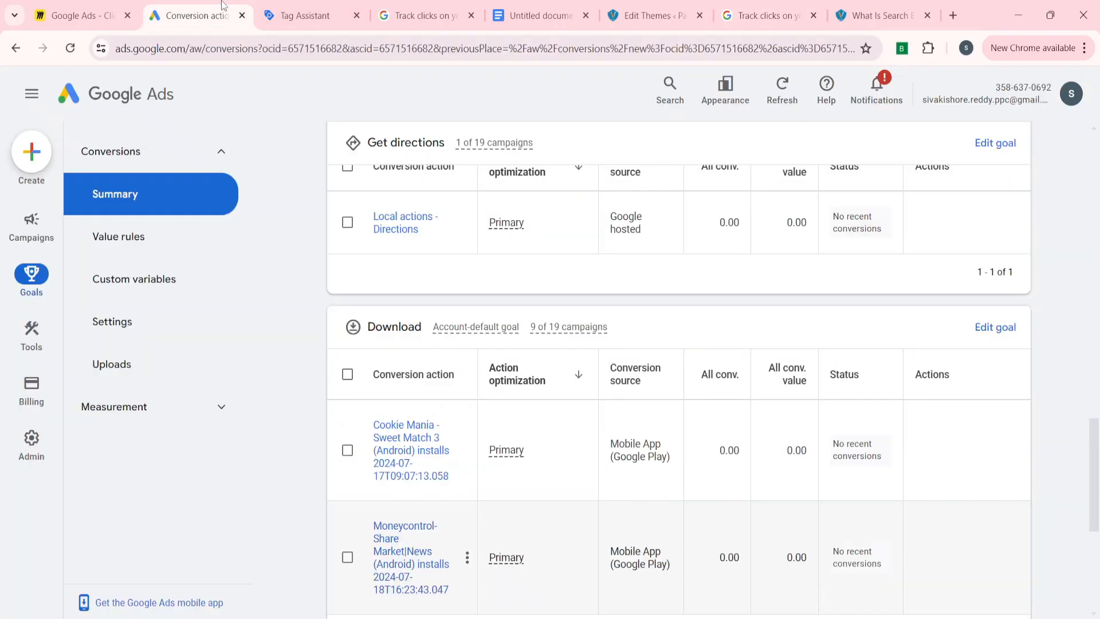
pyautogui.click(74, 4)
pyautogui.hscroll(10, 475, 332)
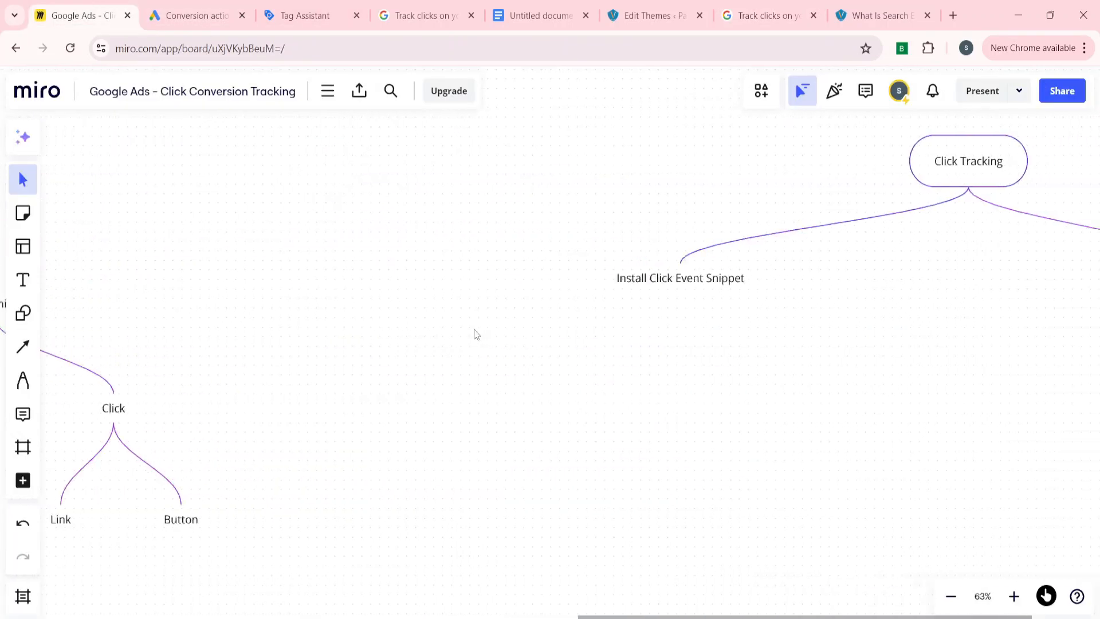
pyautogui.scroll(2, 475, 333)
pyautogui.hscroll(-5, 475, 334)
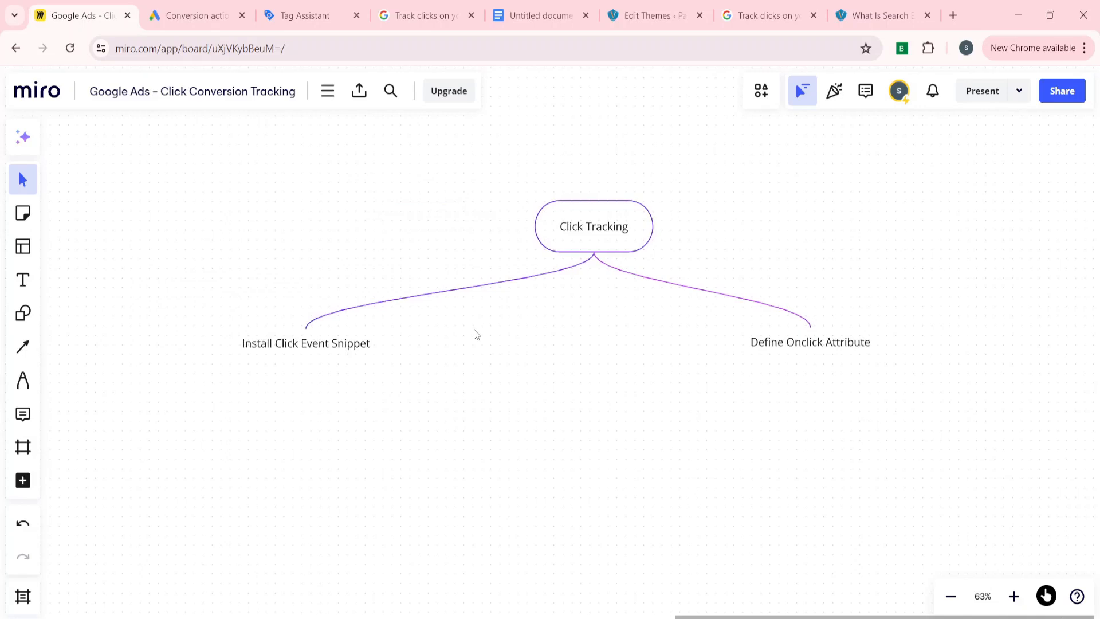